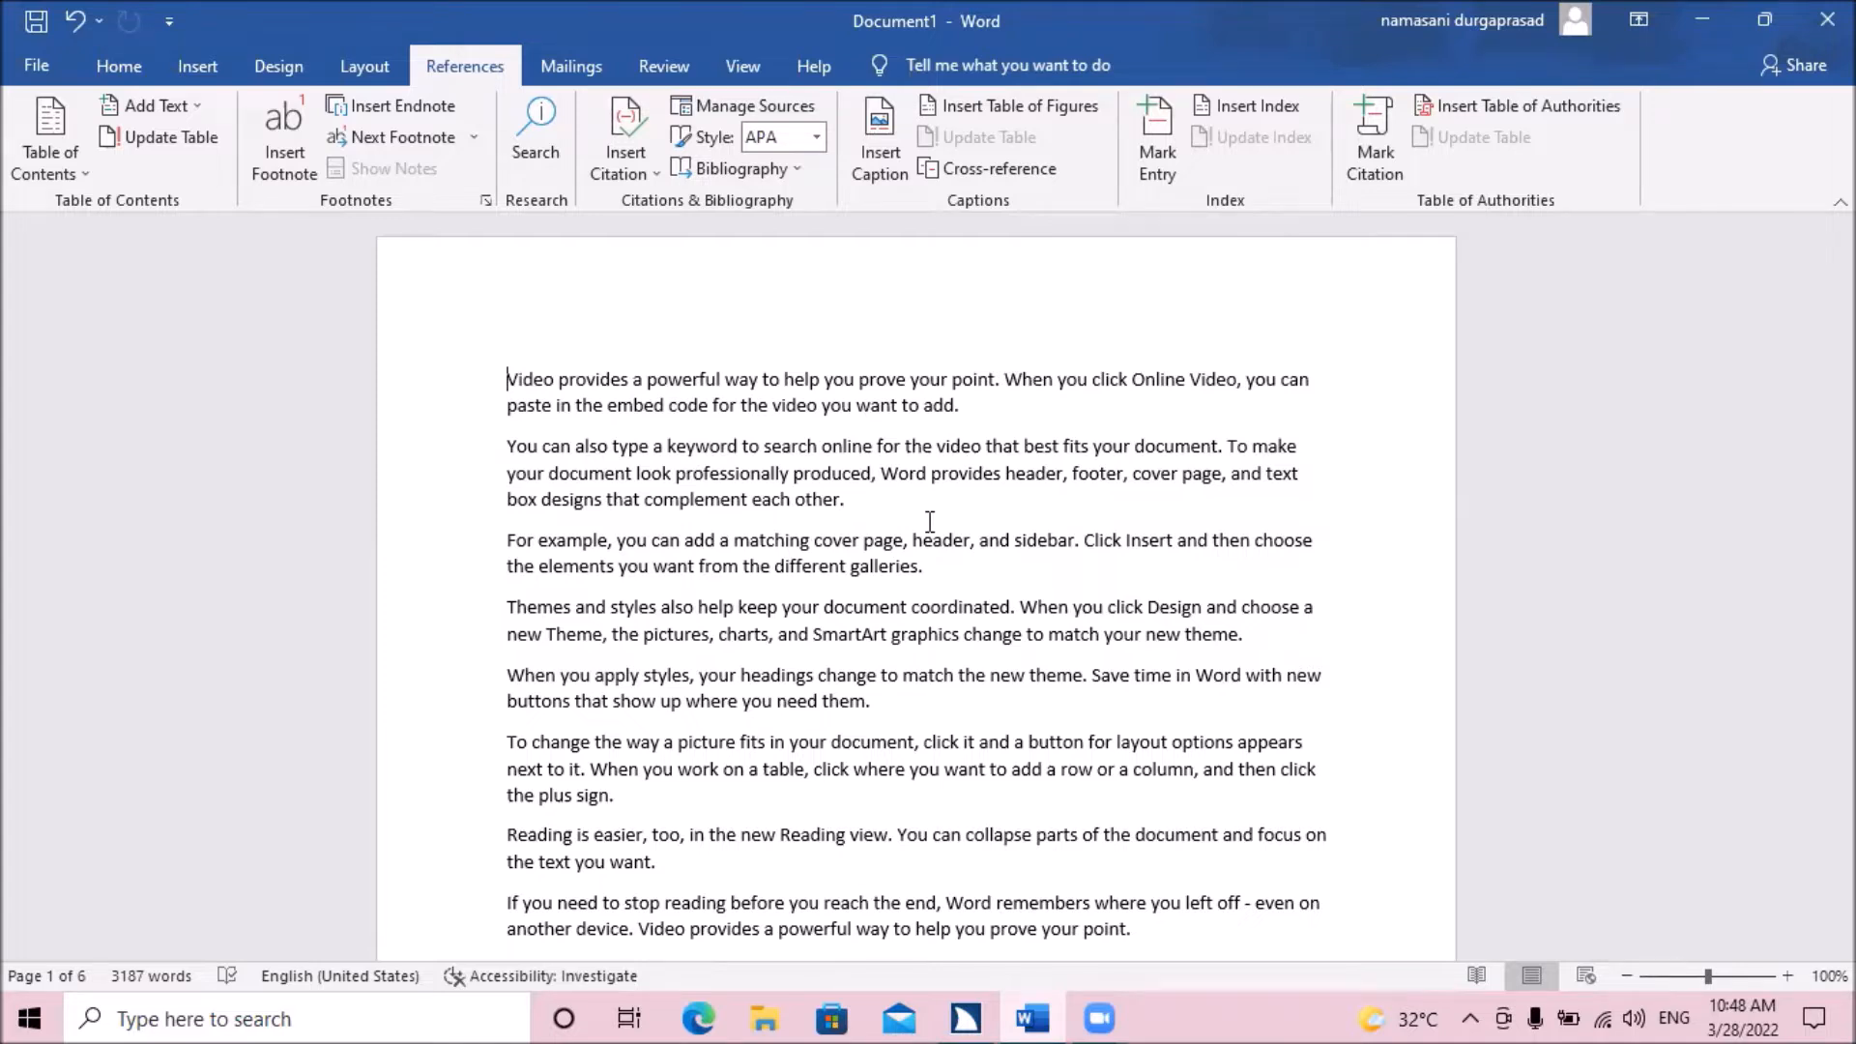
# Page through the document from the first to the last page and return to its beginning.
pyautogui.hotkey('ctrl', 'pagedown')
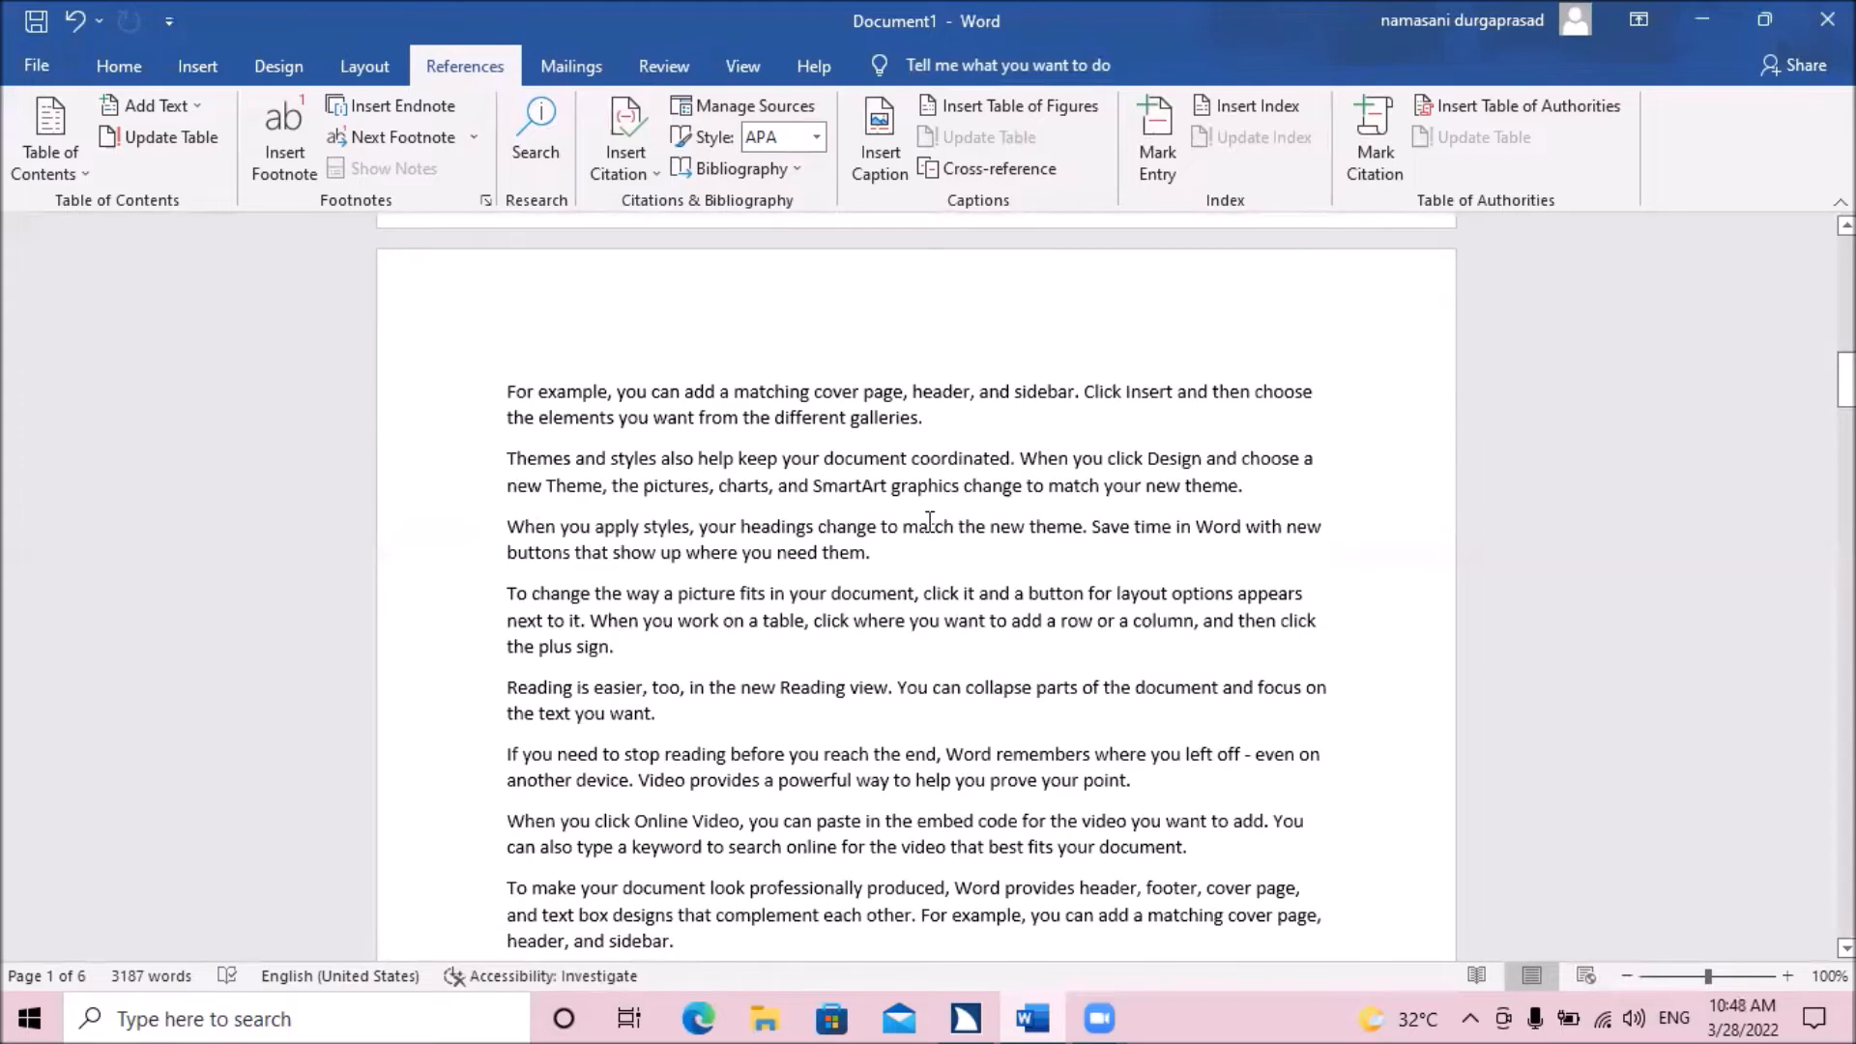
pyautogui.hotkey('ctrl', 'pagedown')
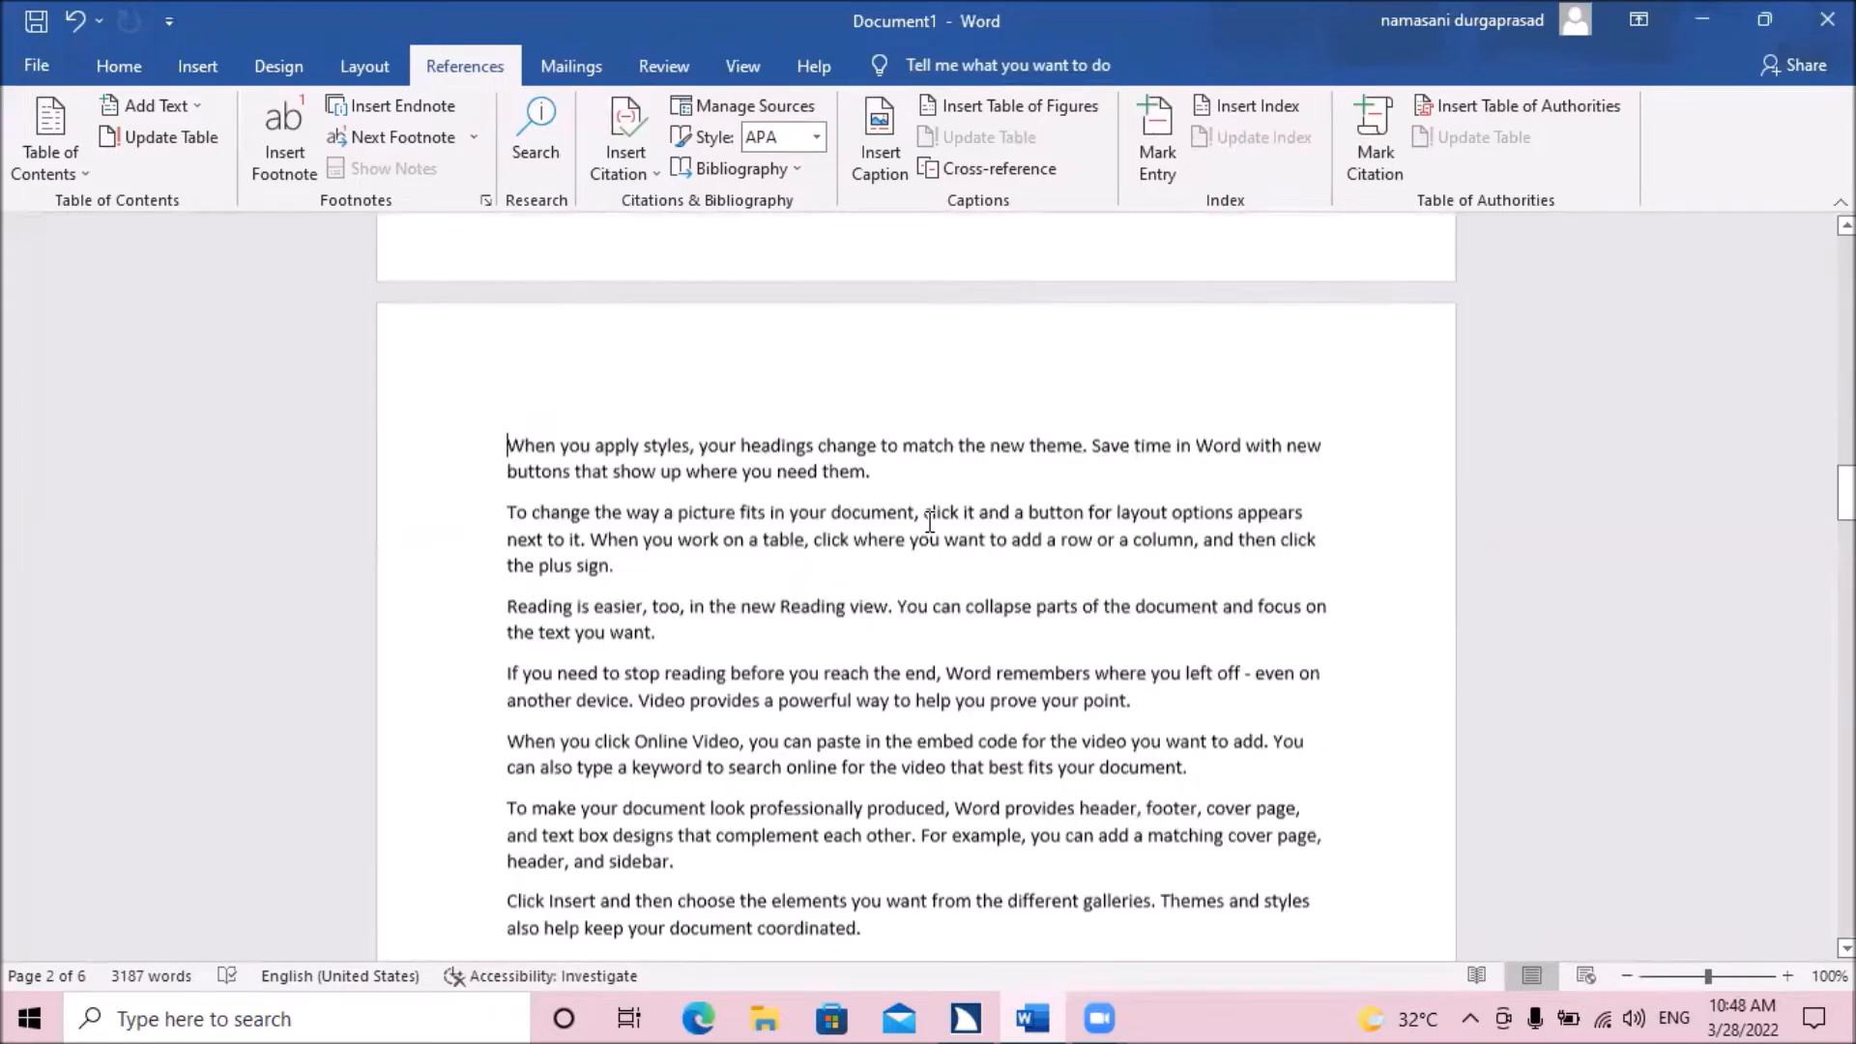
pyautogui.hotkey('ctrl', 'pagedown')
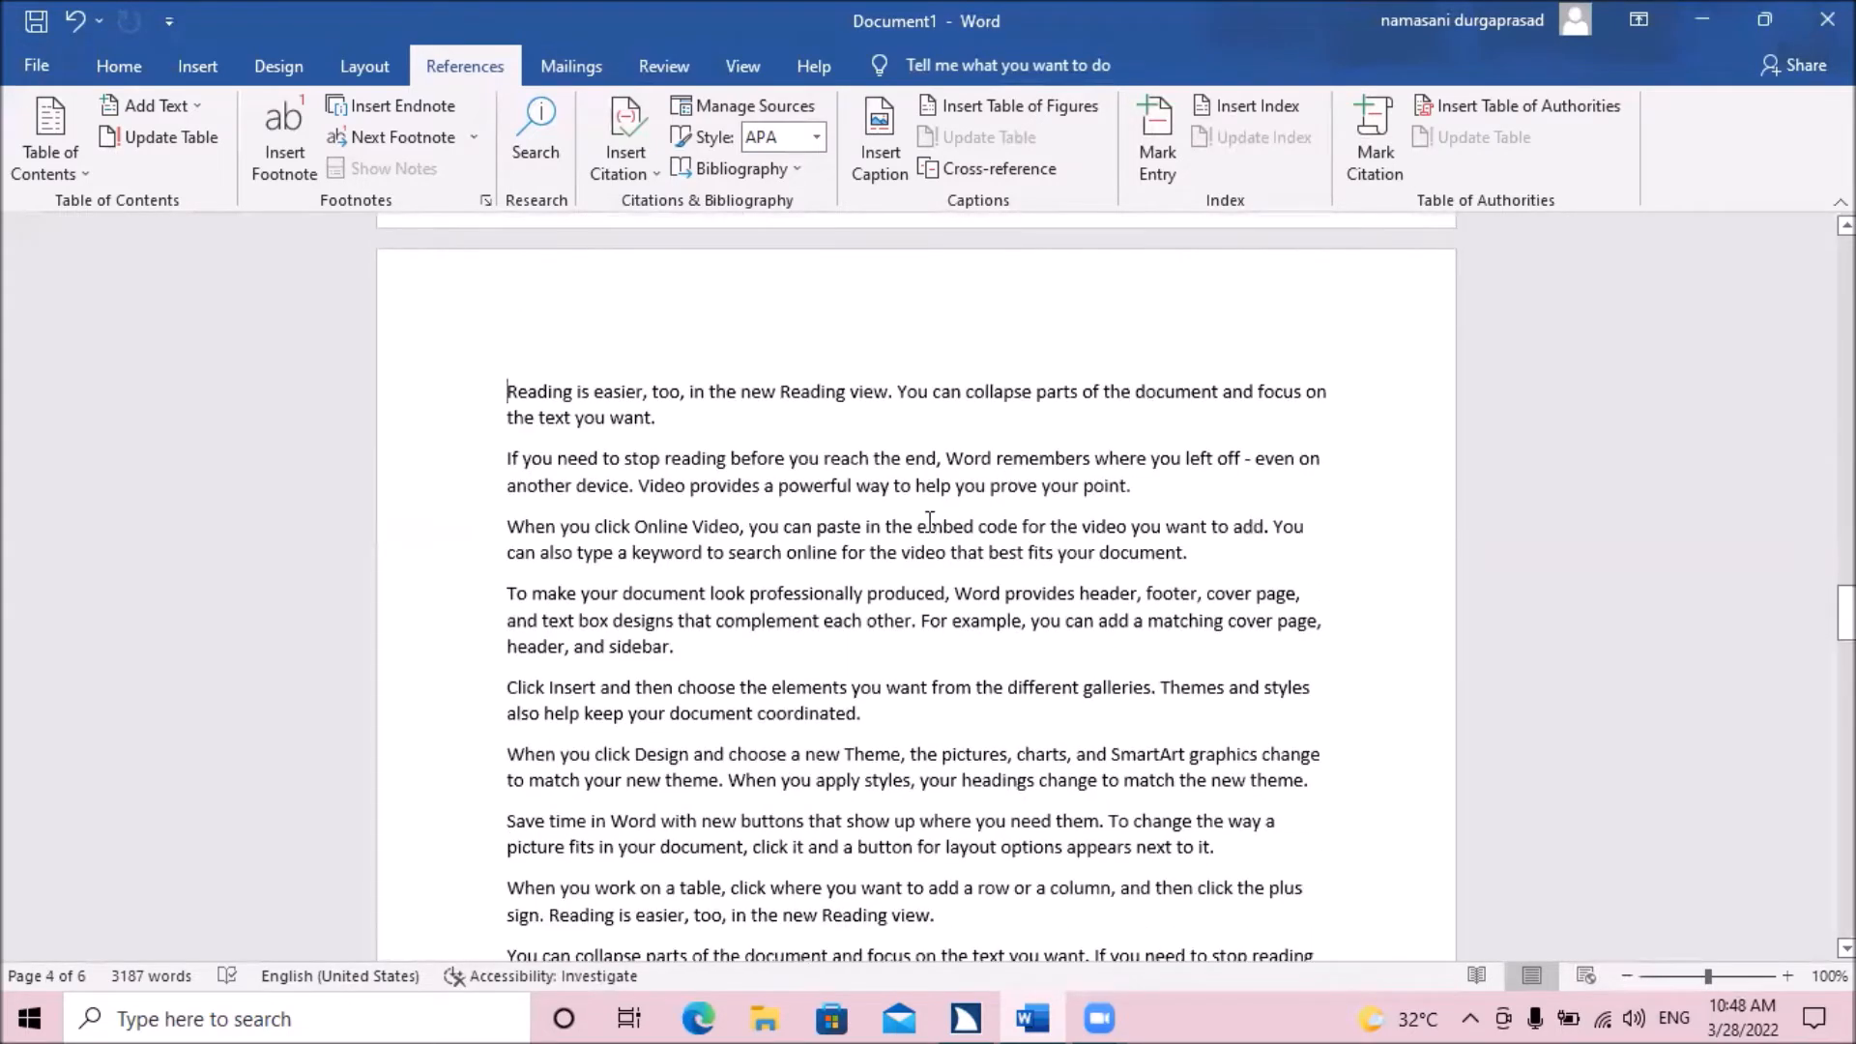
pyautogui.hotkey('ctrl', 'pagedown')
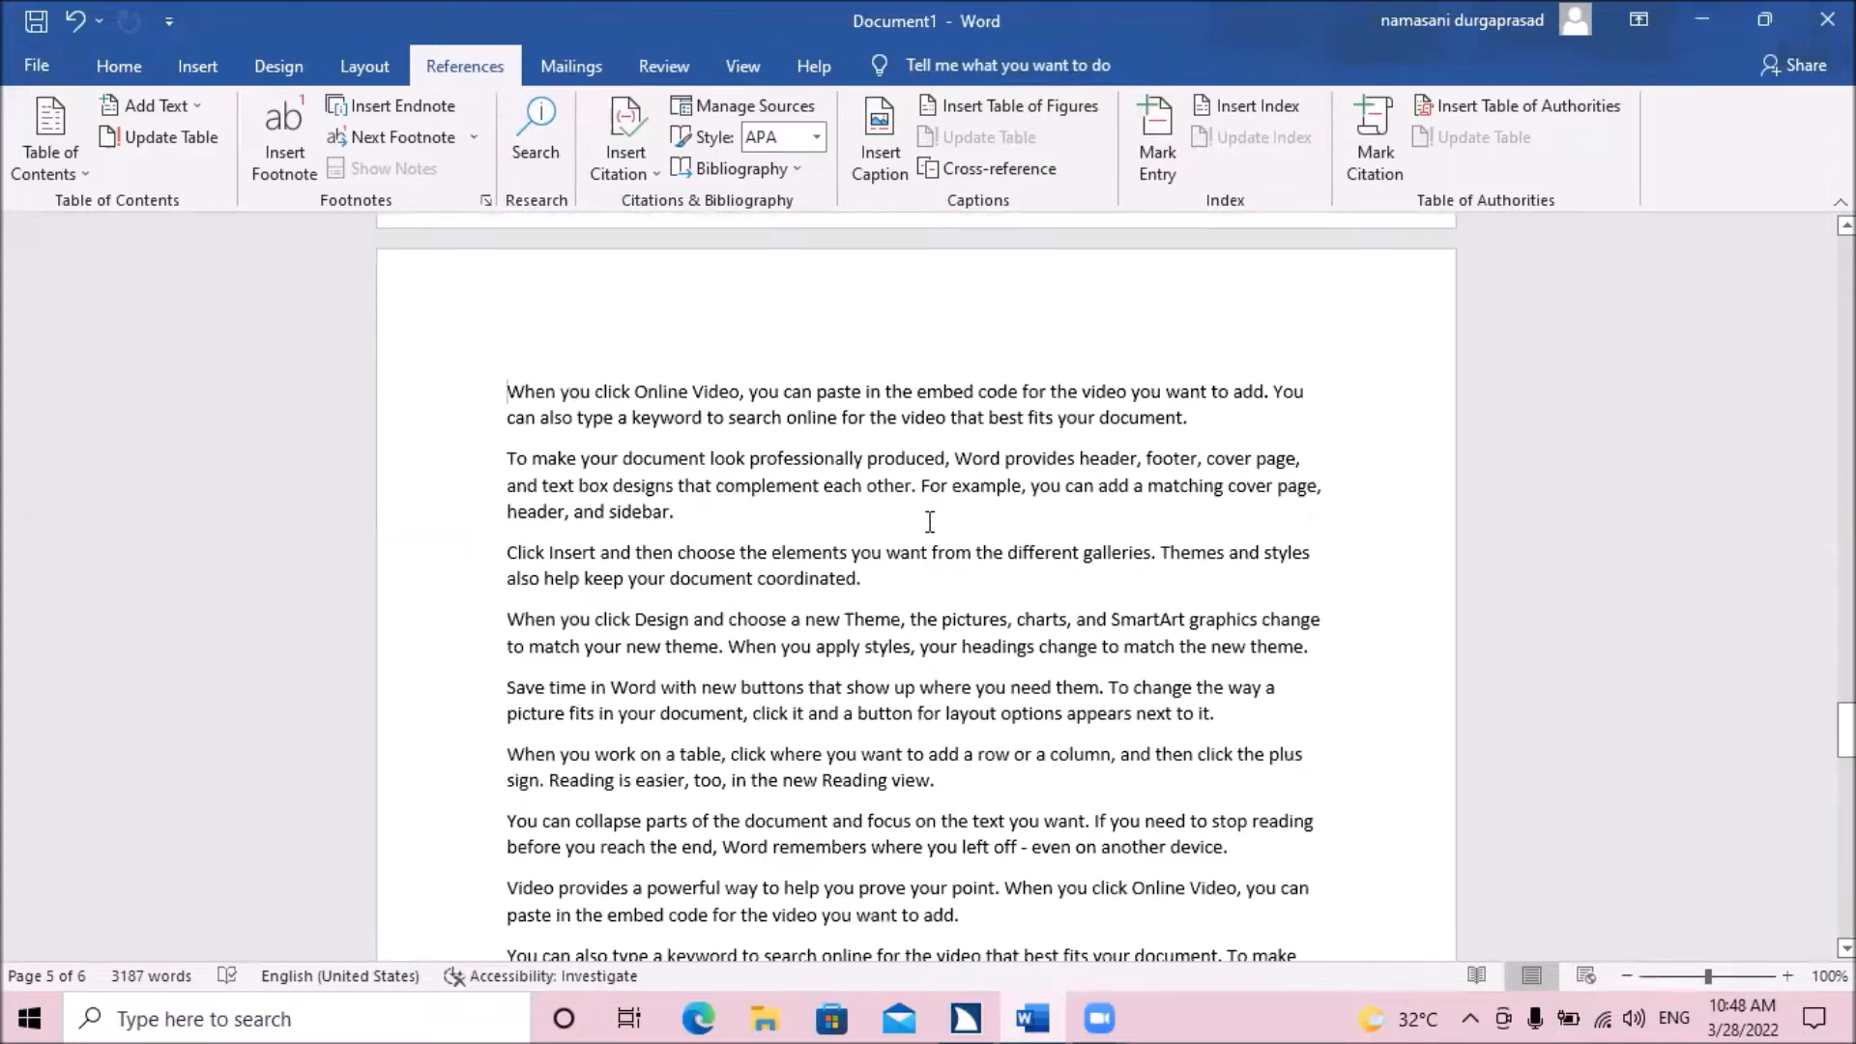
pyautogui.hotkey('ctrl', 'pagedown')
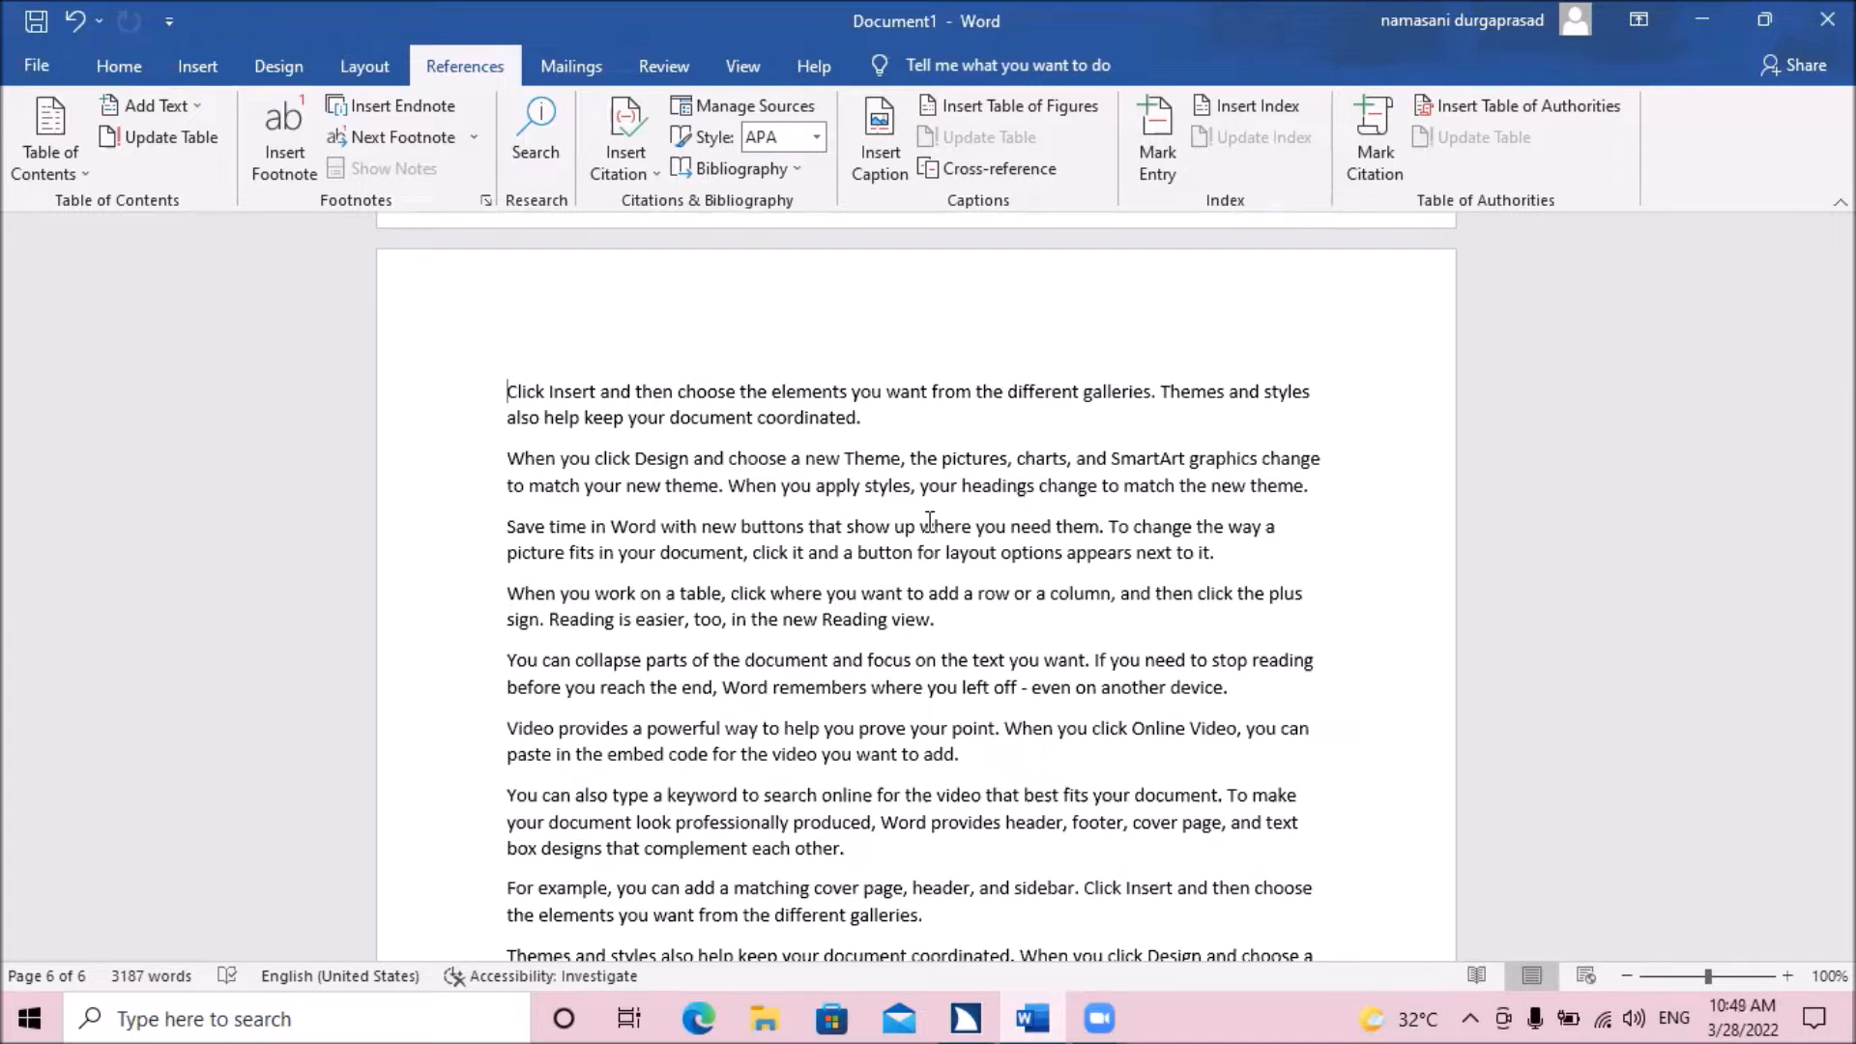
pyautogui.hotkey('ctrl', 'Home')
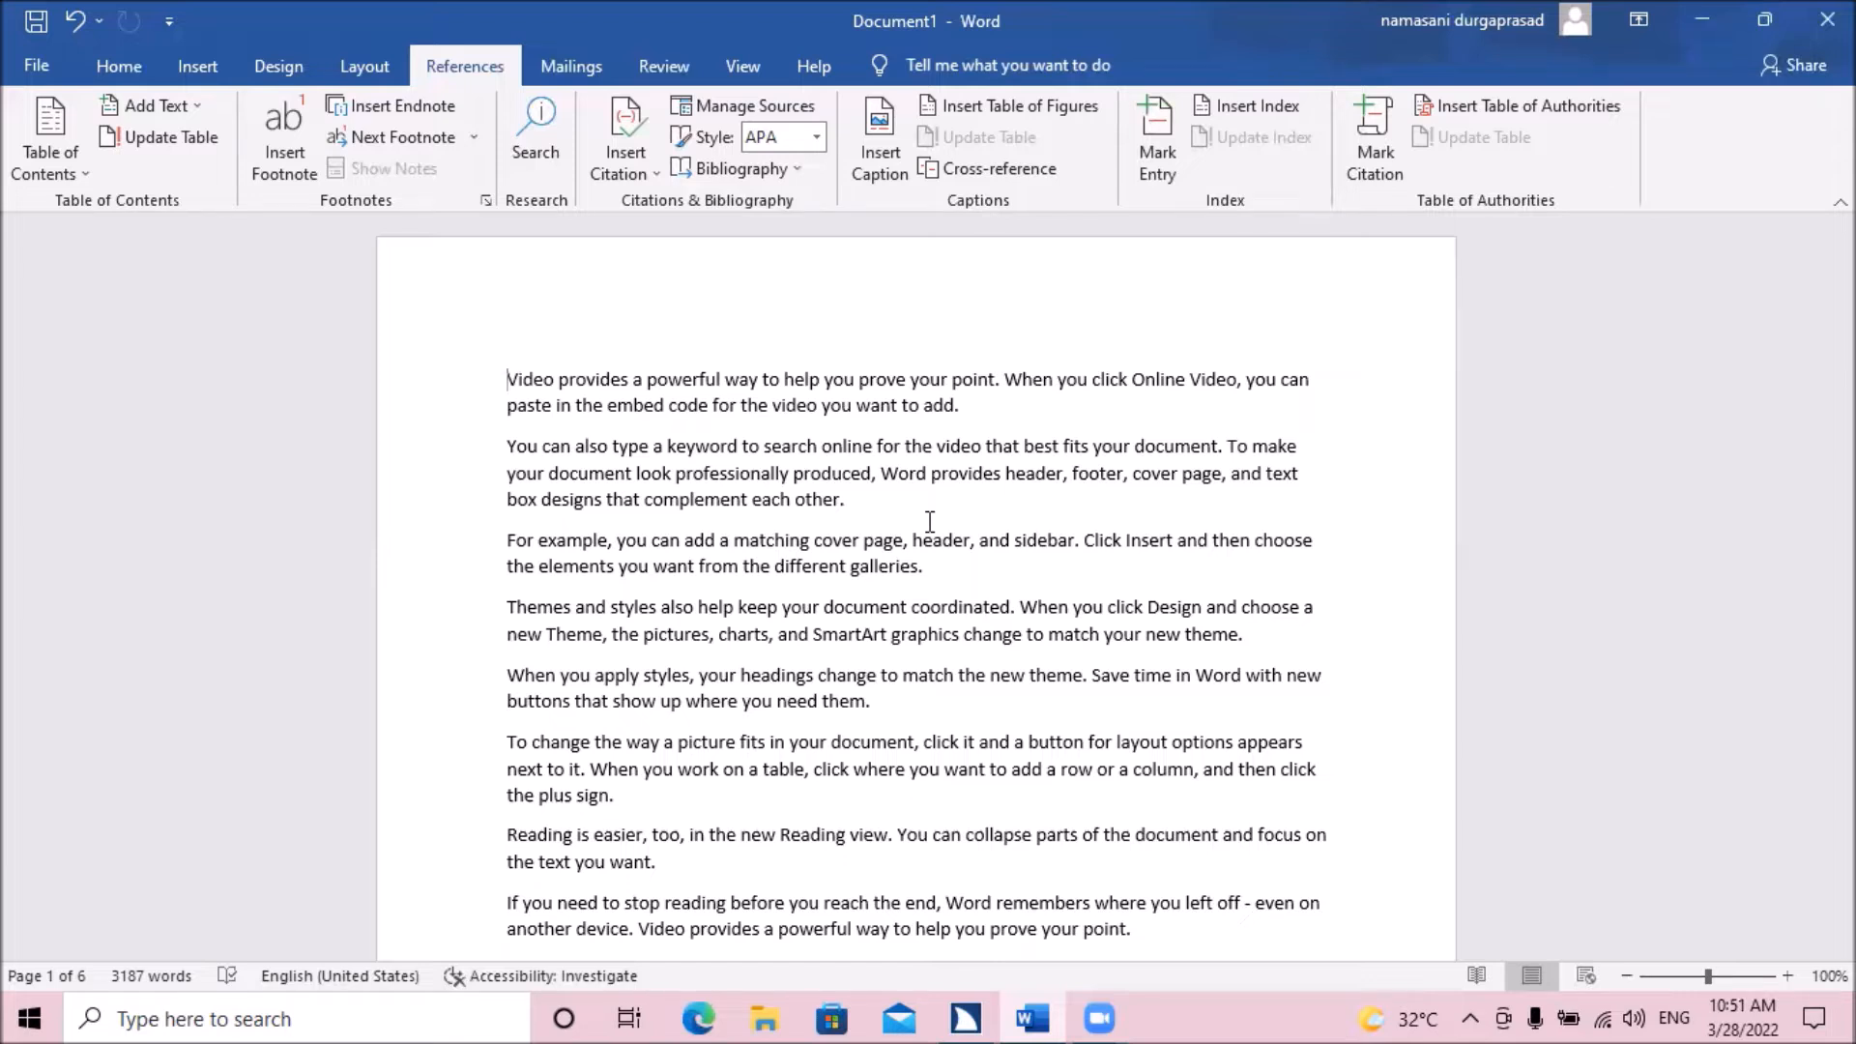
# Insert a footnote after the word "provides" in the first sentence of the document.
pyautogui.hotkey('ctrl', 'Right')
pyautogui.hotkey('ctrl', 'shift', 'Right')
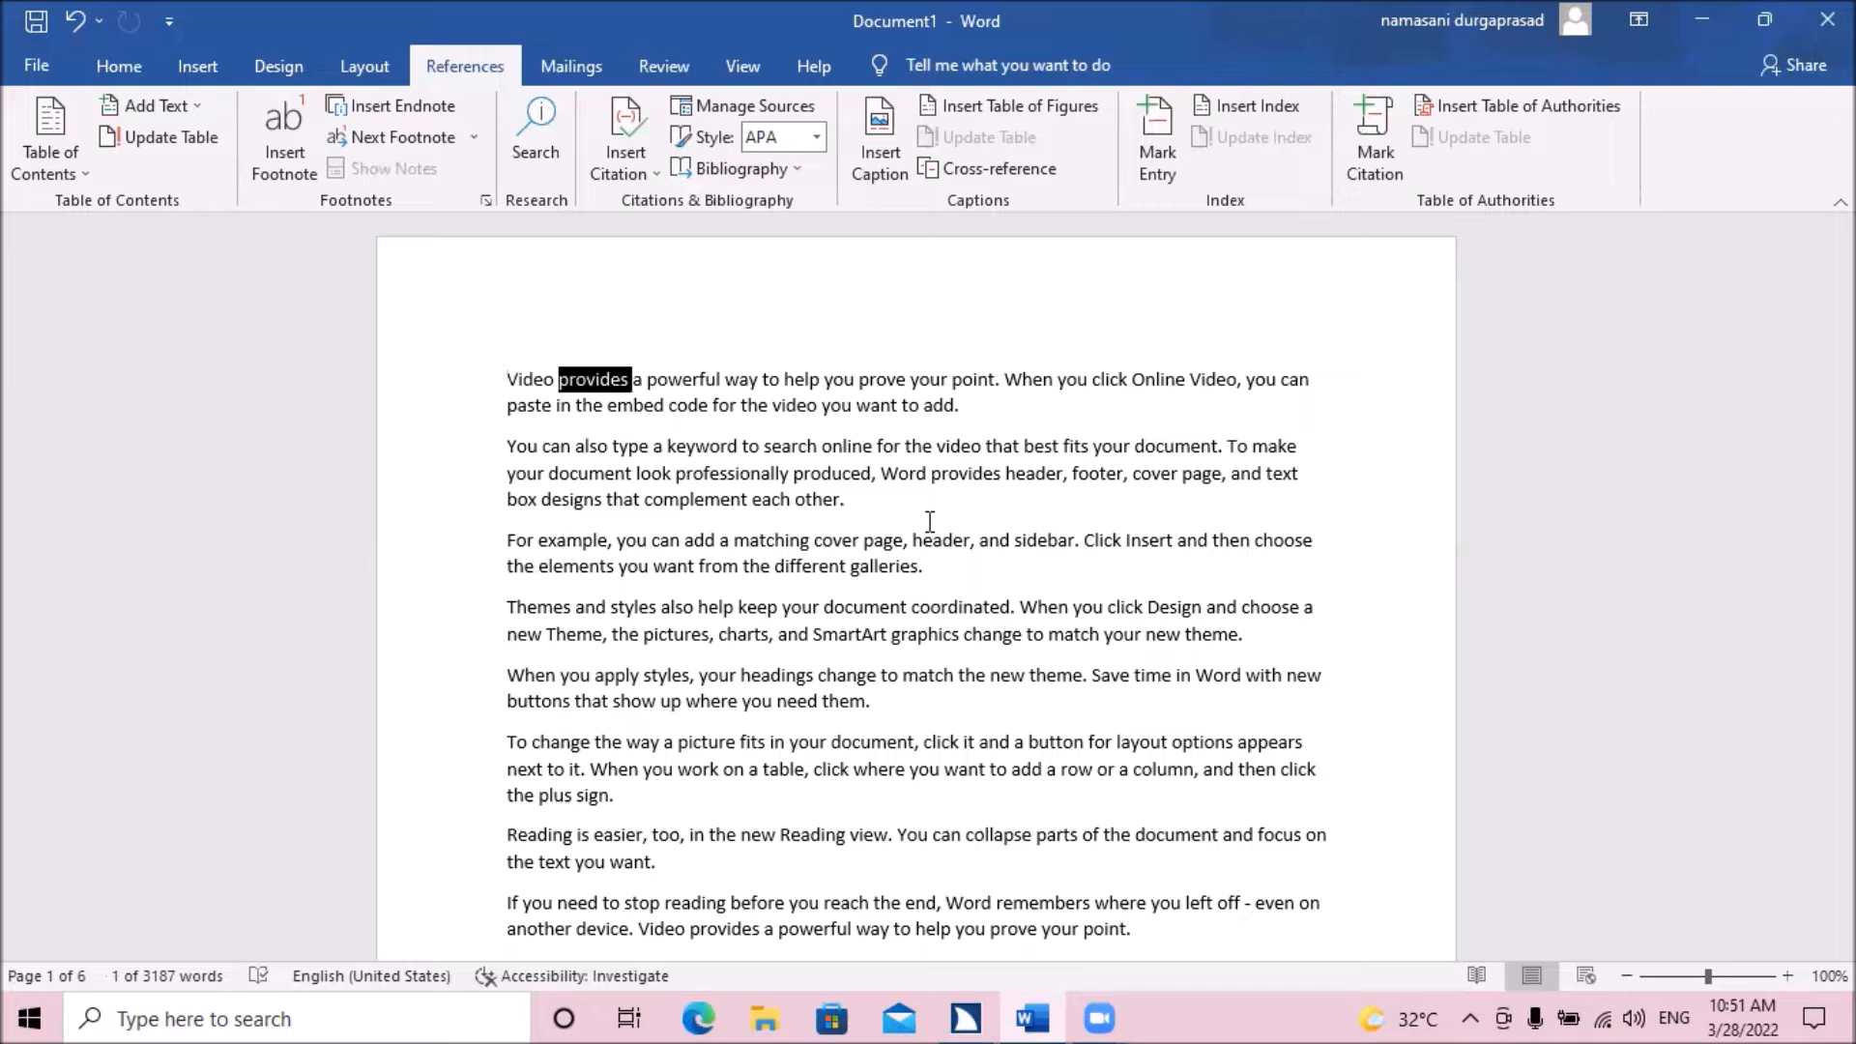
pyautogui.hotkey('alt', 's')
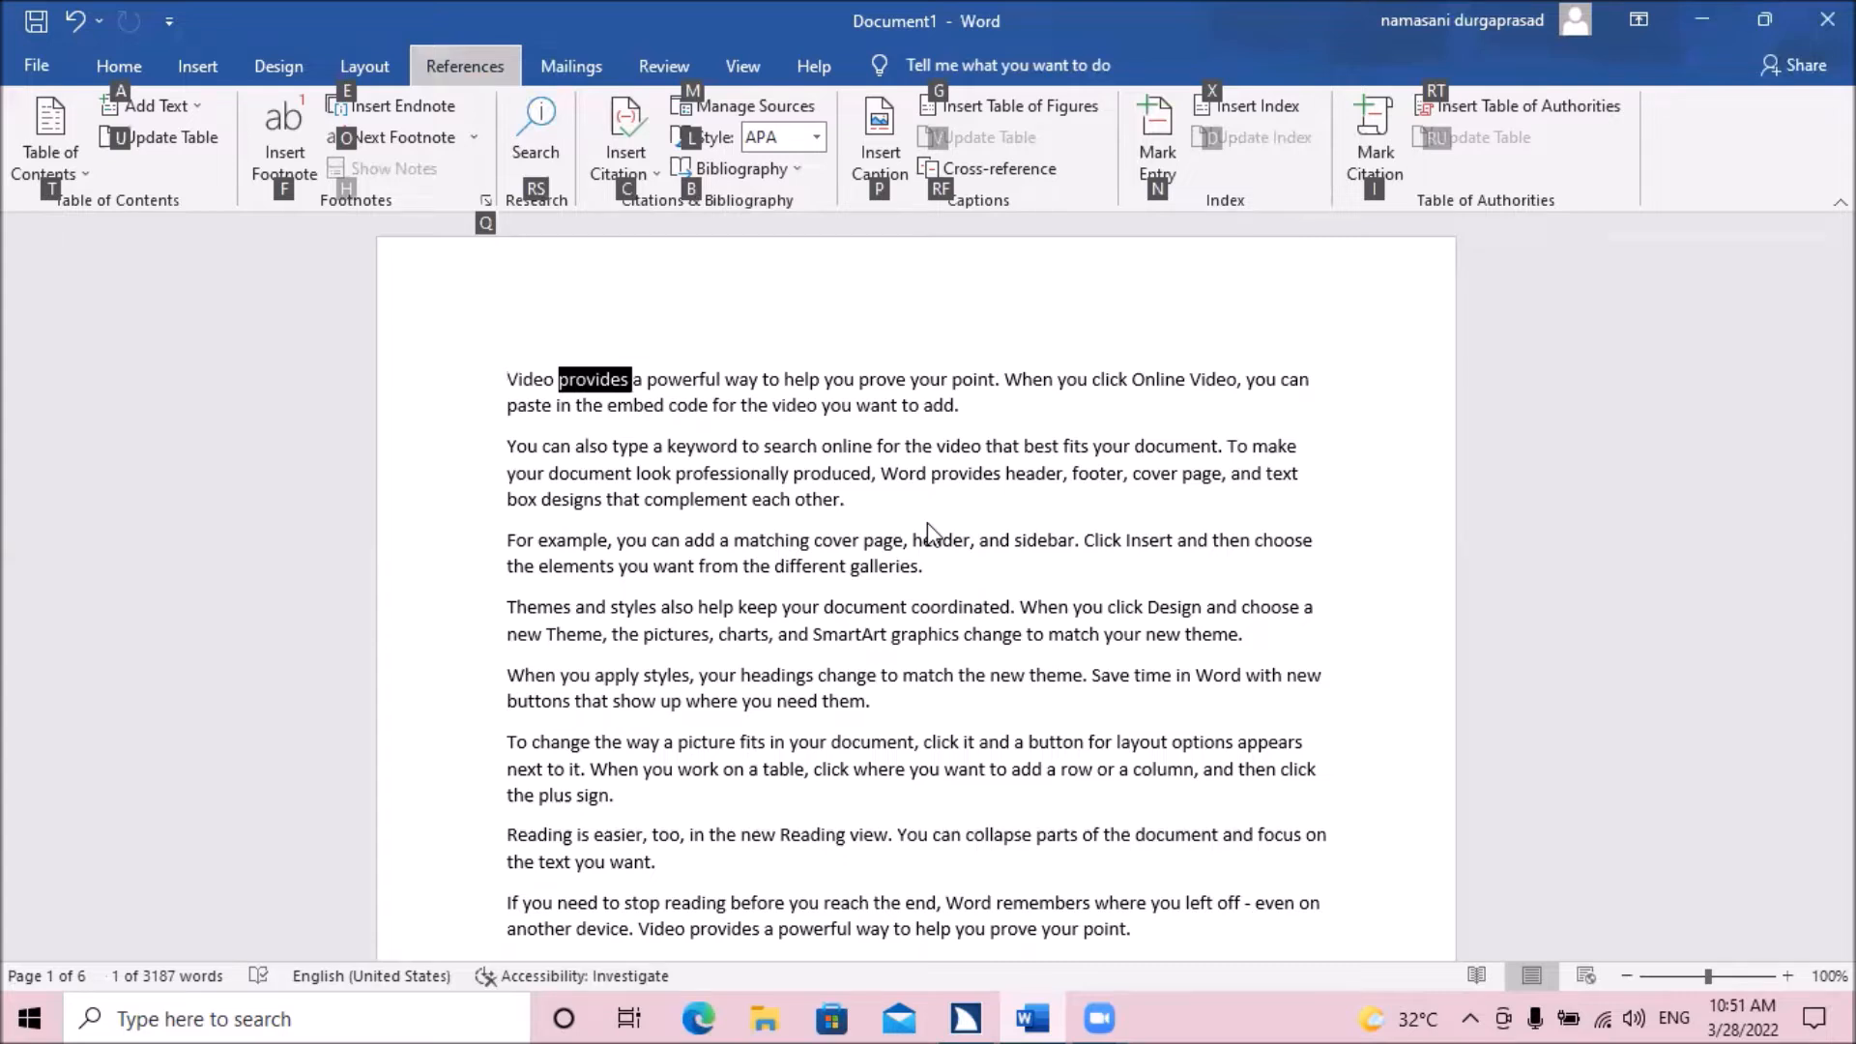
pyautogui.press('t')
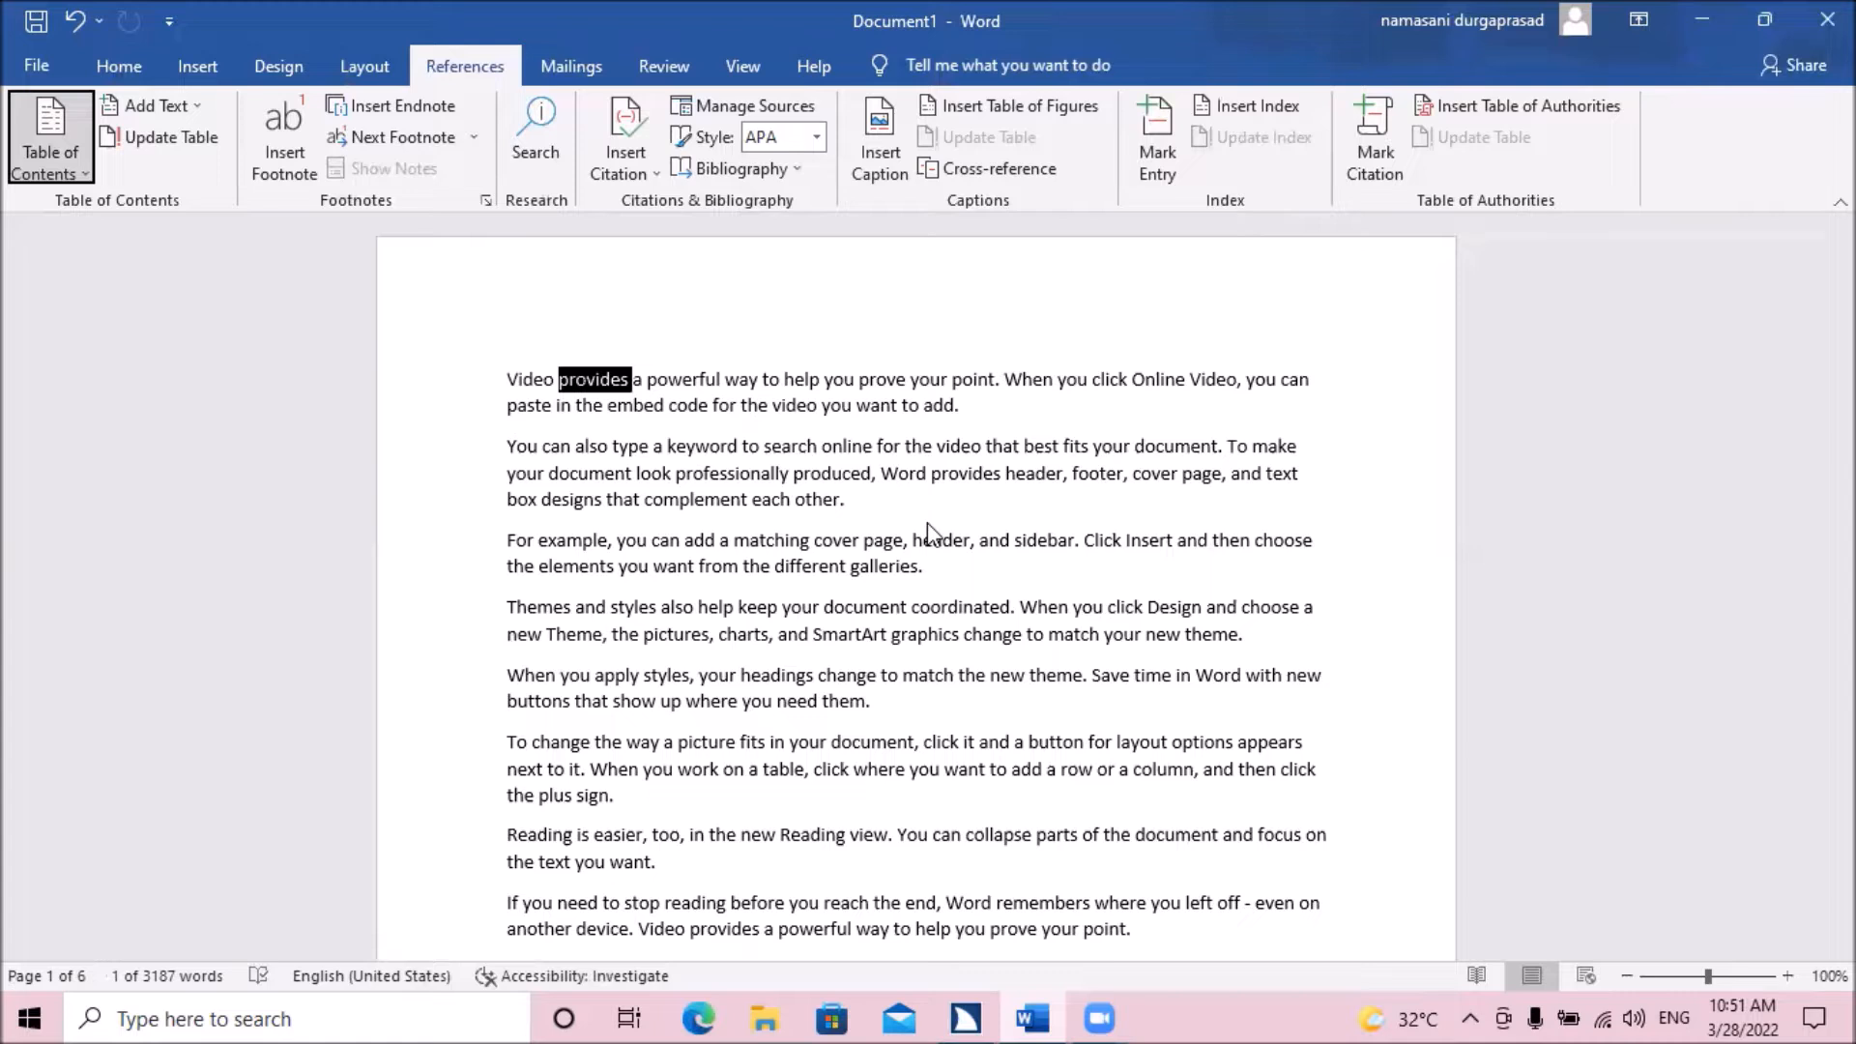
pyautogui.press('Tab')
pyautogui.press('Tab')
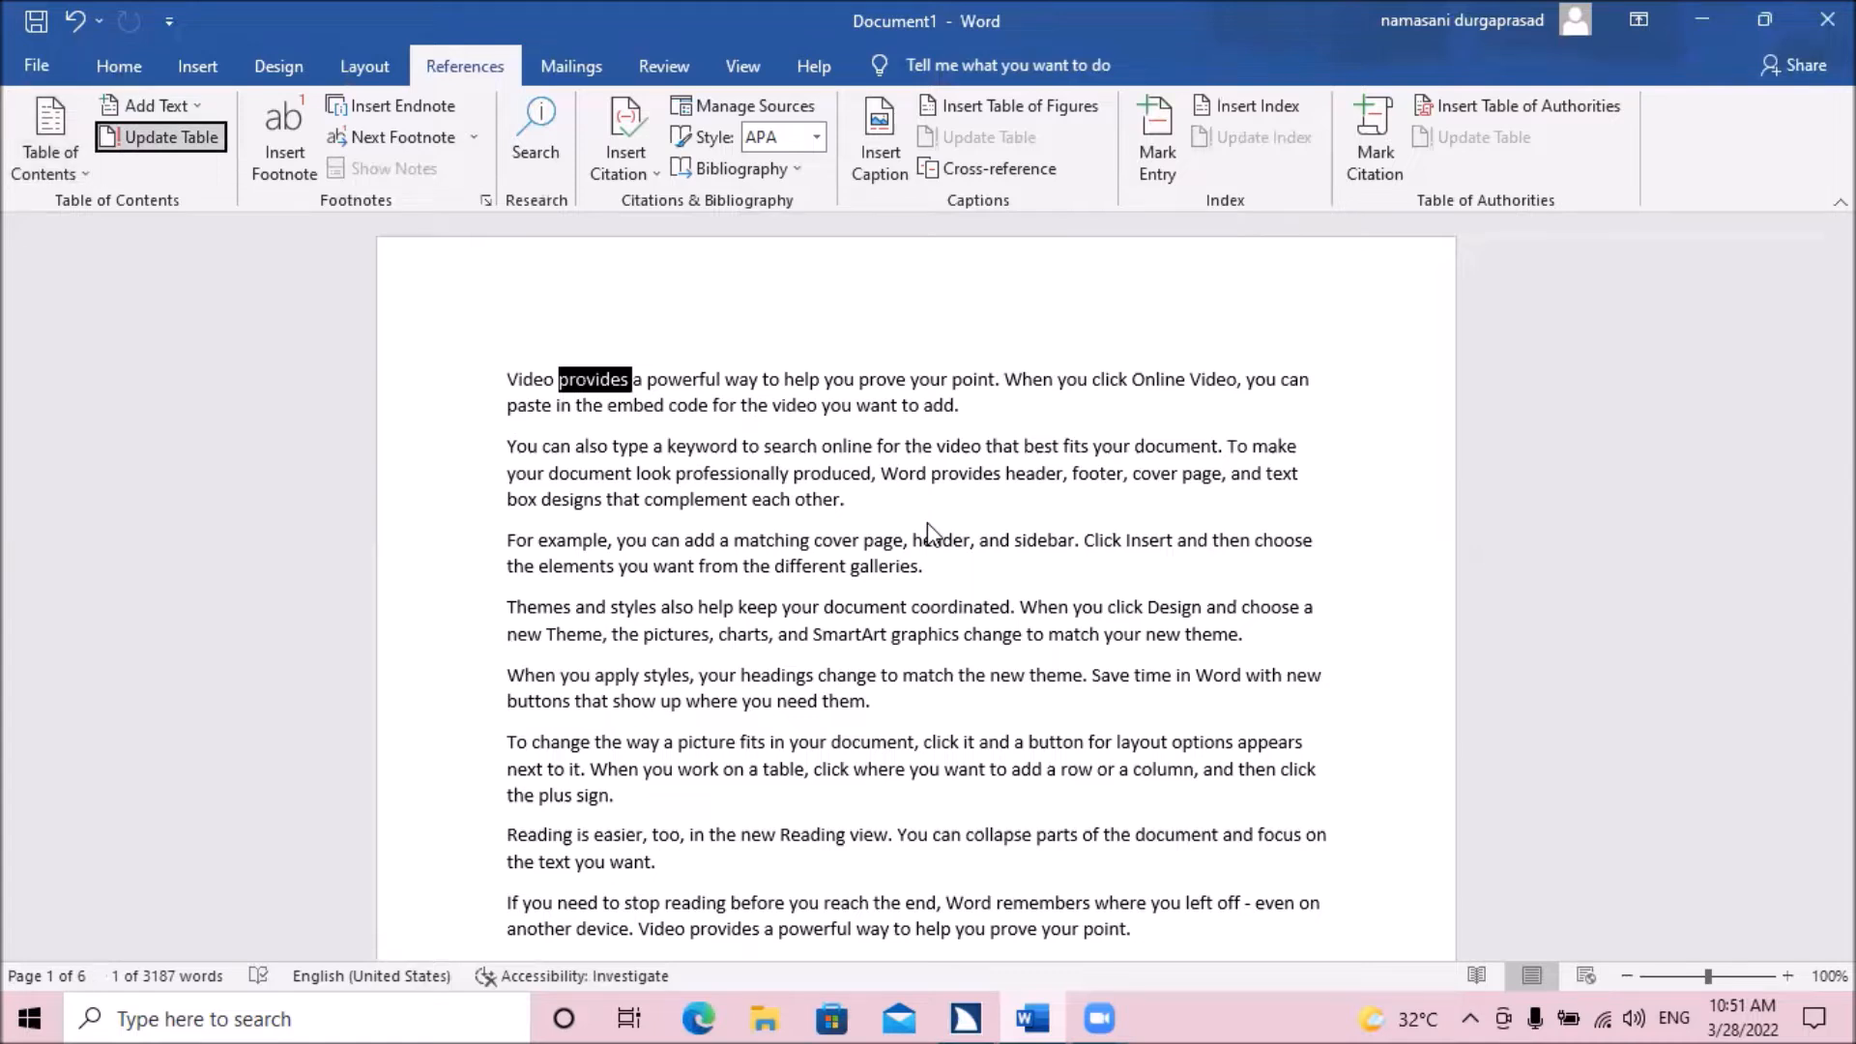
pyautogui.press('Tab')
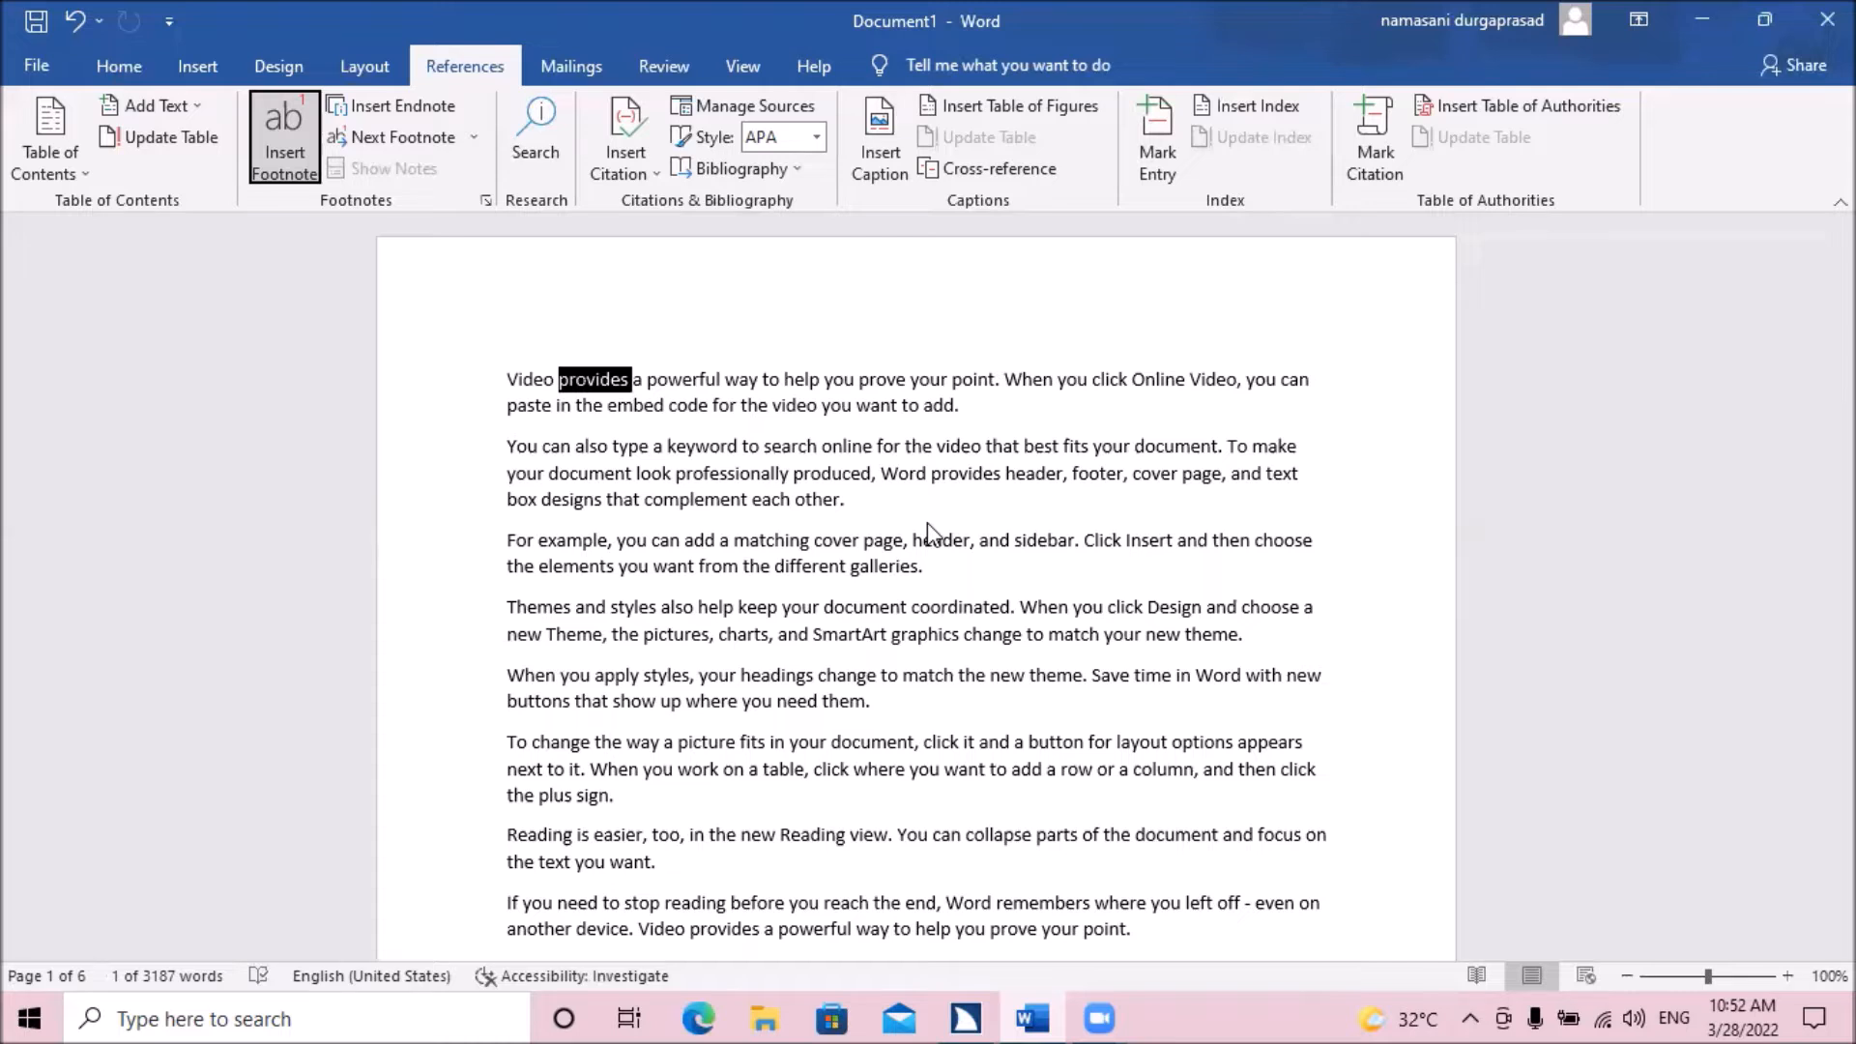
pyautogui.press('Return')
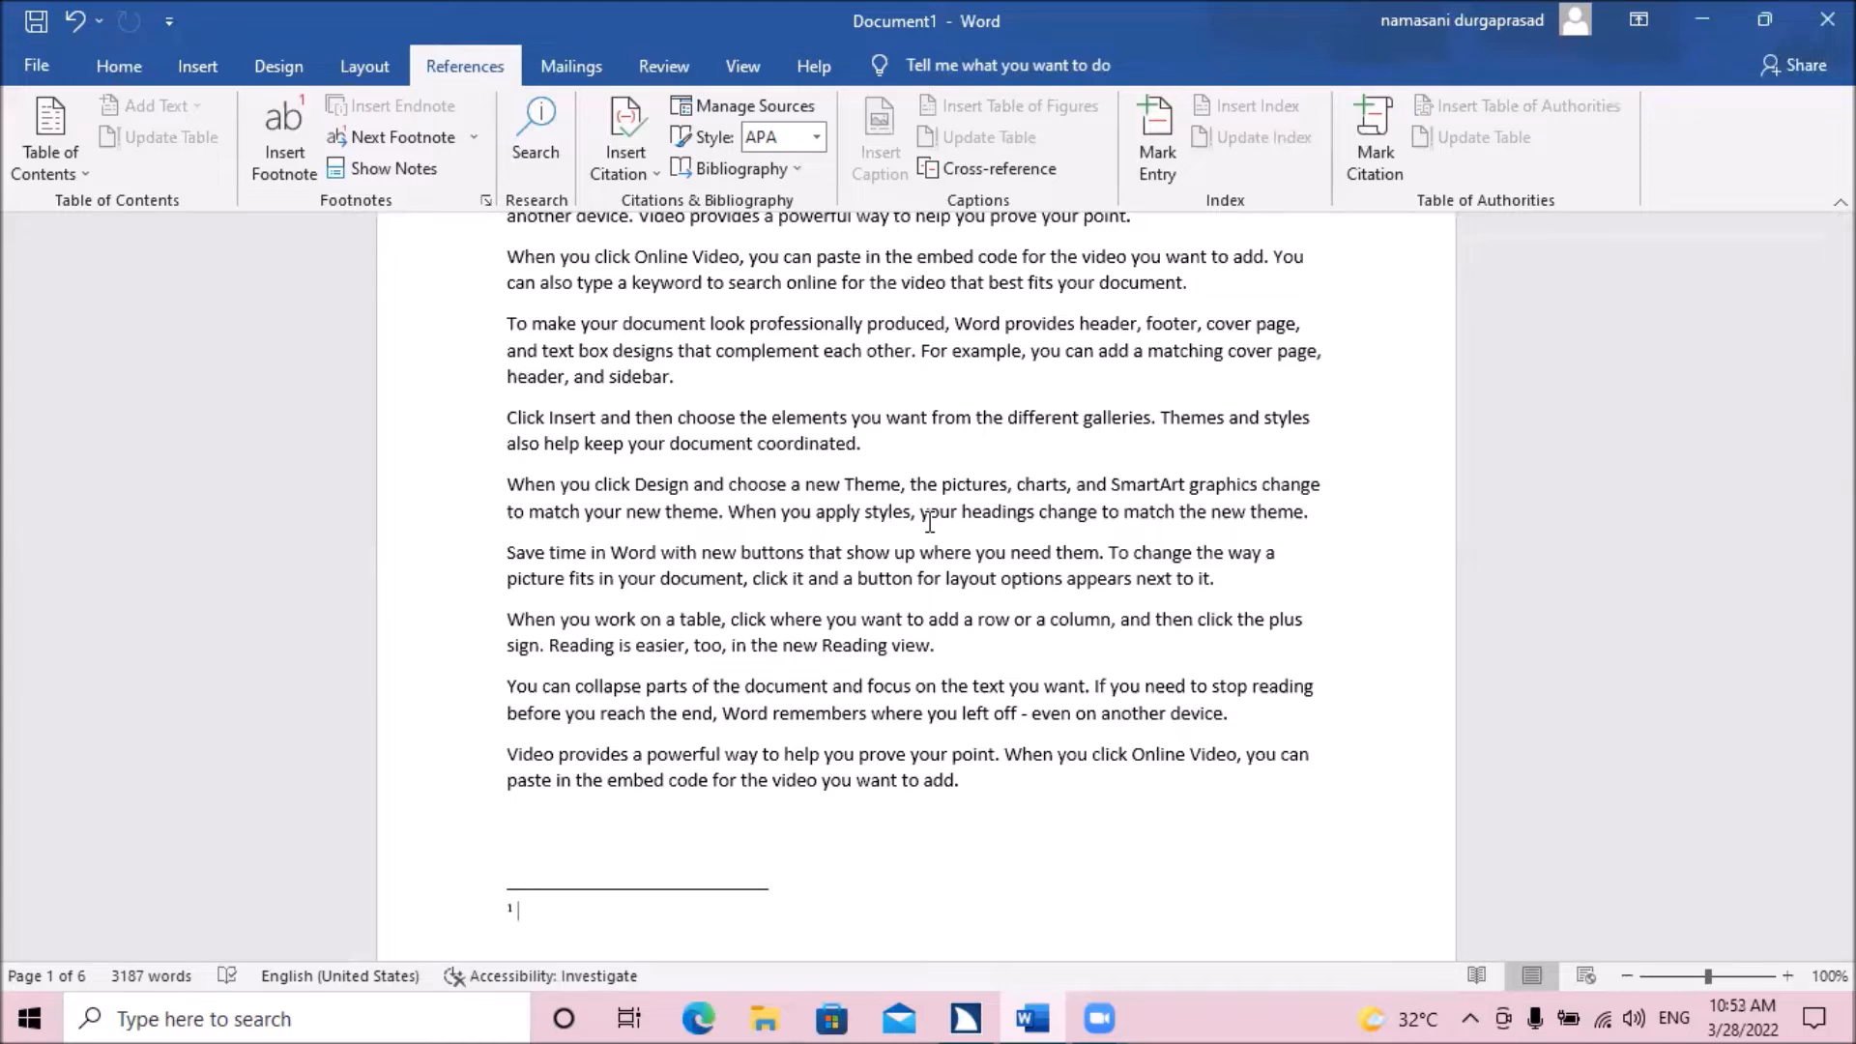
# Examine page 1 from the footnote reference in the first sentence down to the footnote area, then return to the document's beginning.
pyautogui.hotkey('ctrl', 'Home')
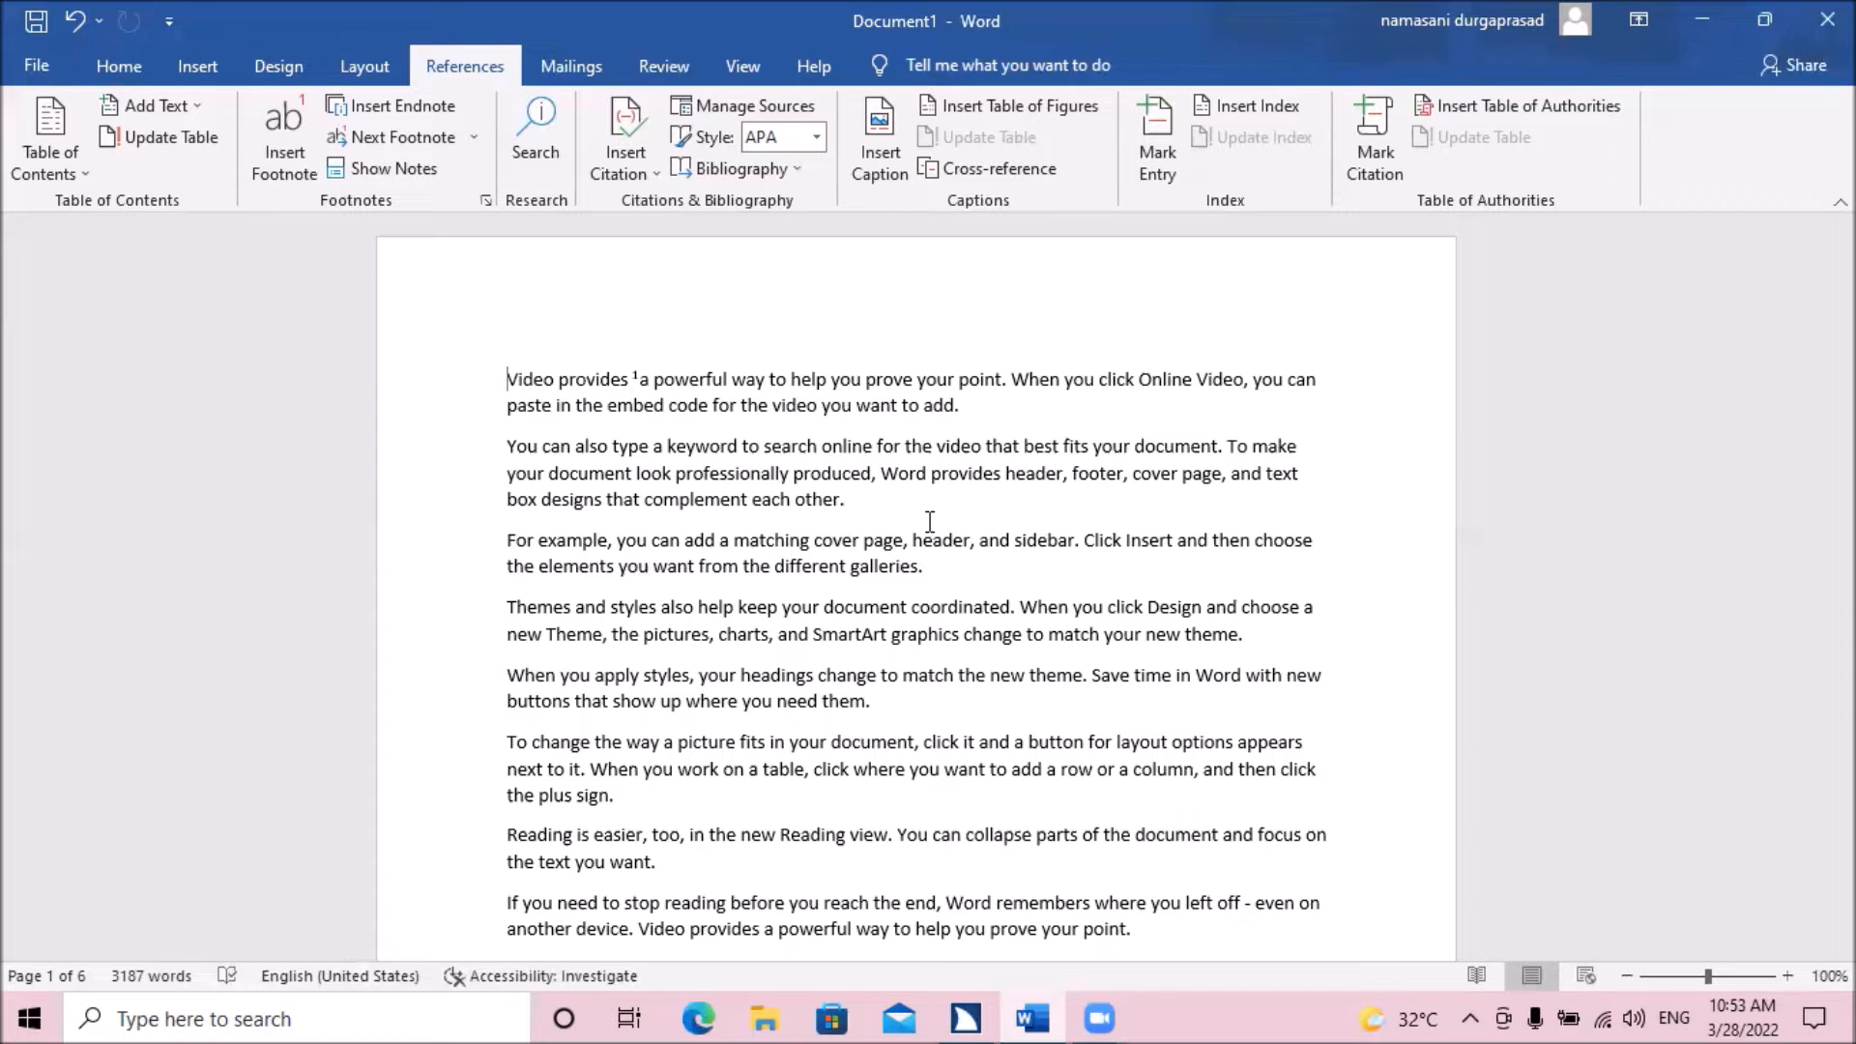
pyautogui.press('Down')
pyautogui.press('Down')
pyautogui.press('Down')
pyautogui.press('Down')
pyautogui.press('Down')
pyautogui.press('Down')
pyautogui.press('Down')
pyautogui.press('Down')
pyautogui.press('Down')
pyautogui.press('Down')
pyautogui.press('Down')
pyautogui.press('Down')
pyautogui.press('Down')
pyautogui.press('Down')
pyautogui.press('Down')
pyautogui.press('Down')
pyautogui.press('Down')
pyautogui.press('Down')
pyautogui.press('Down')
pyautogui.press('Down')
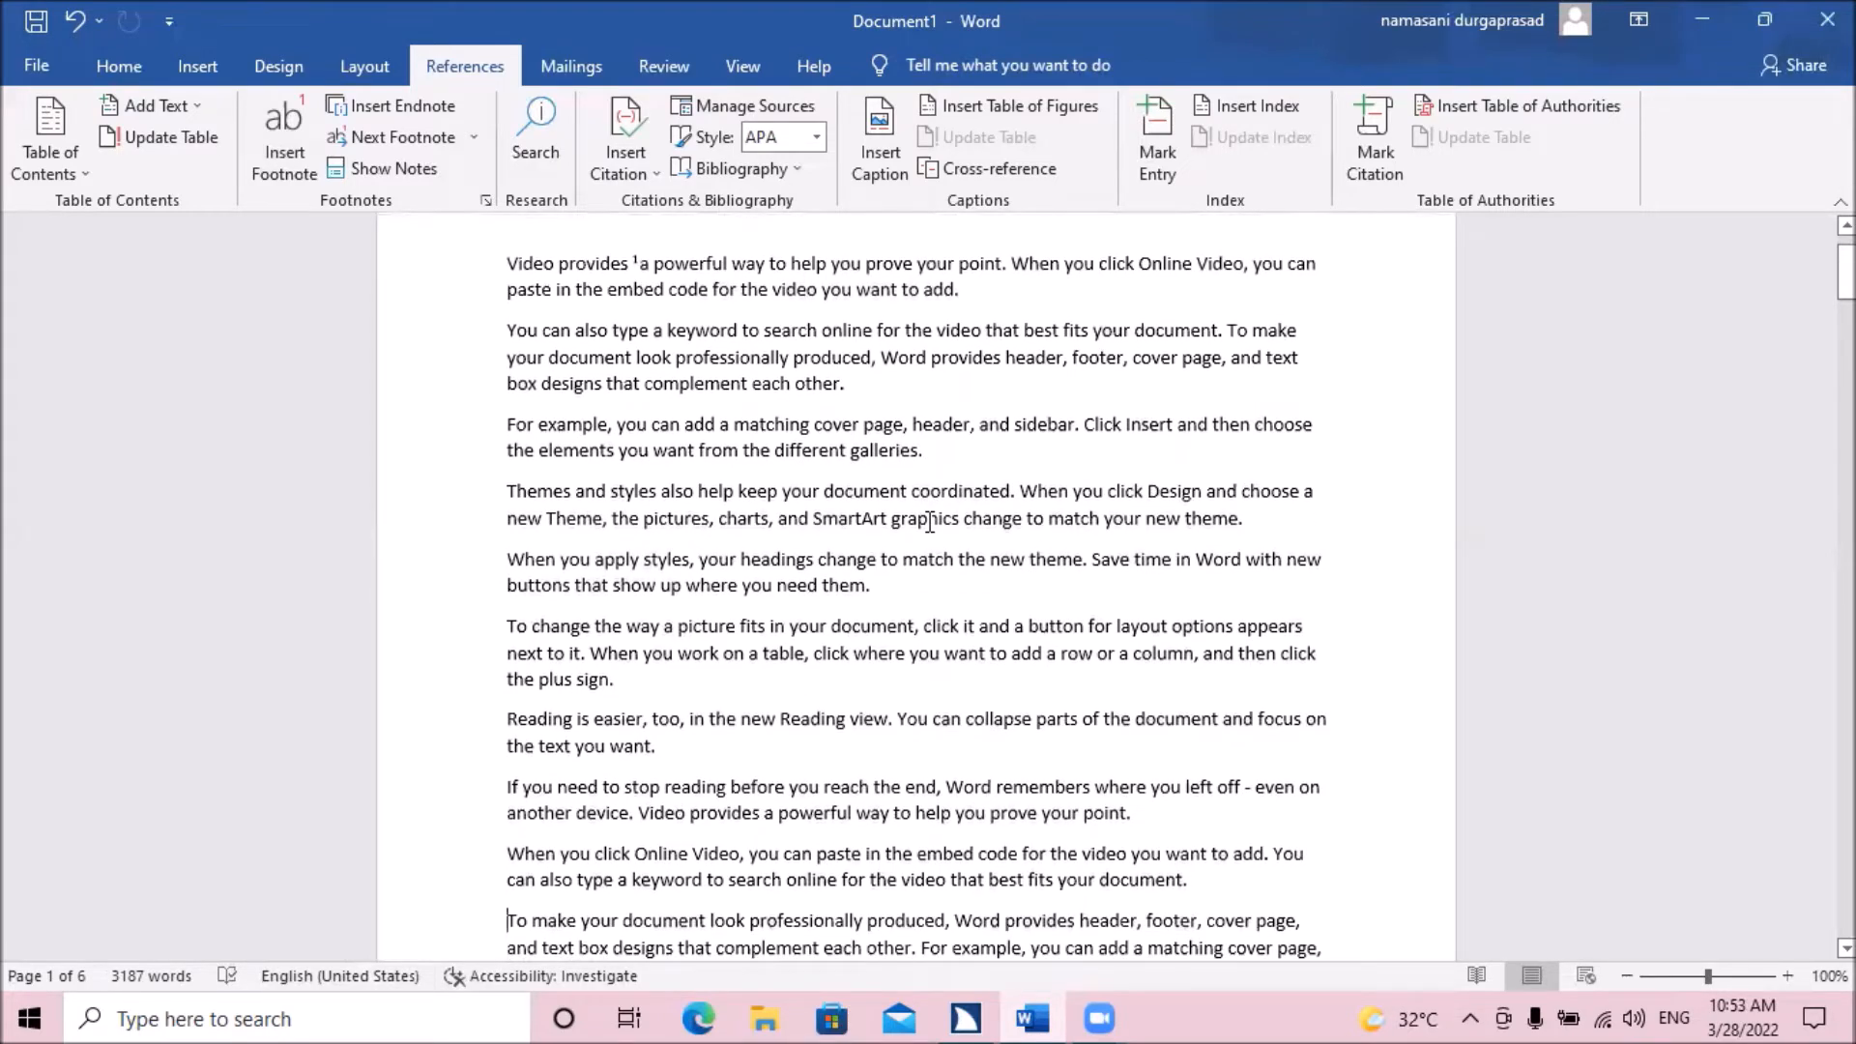
pyautogui.press('Down')
pyautogui.press('Down')
pyautogui.press('Down')
pyautogui.press('Down')
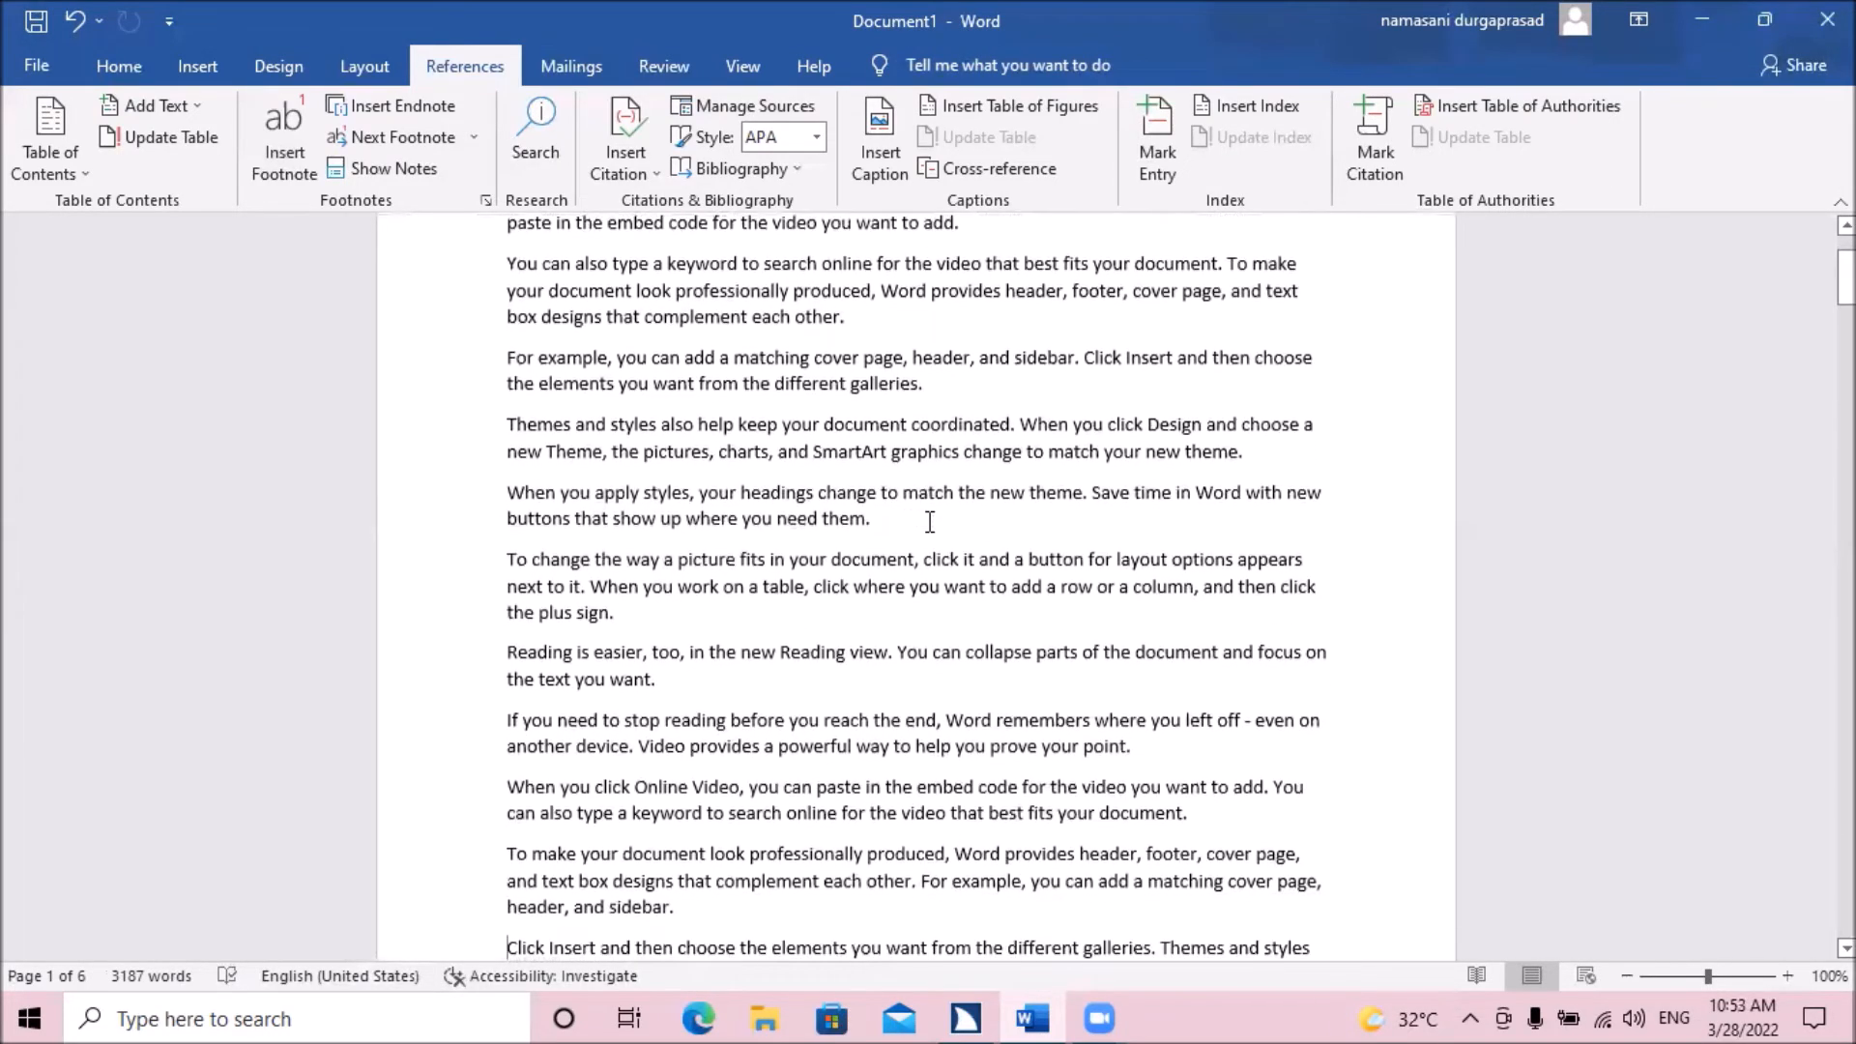
pyautogui.press('Down')
pyautogui.press('Down')
pyautogui.press('Down')
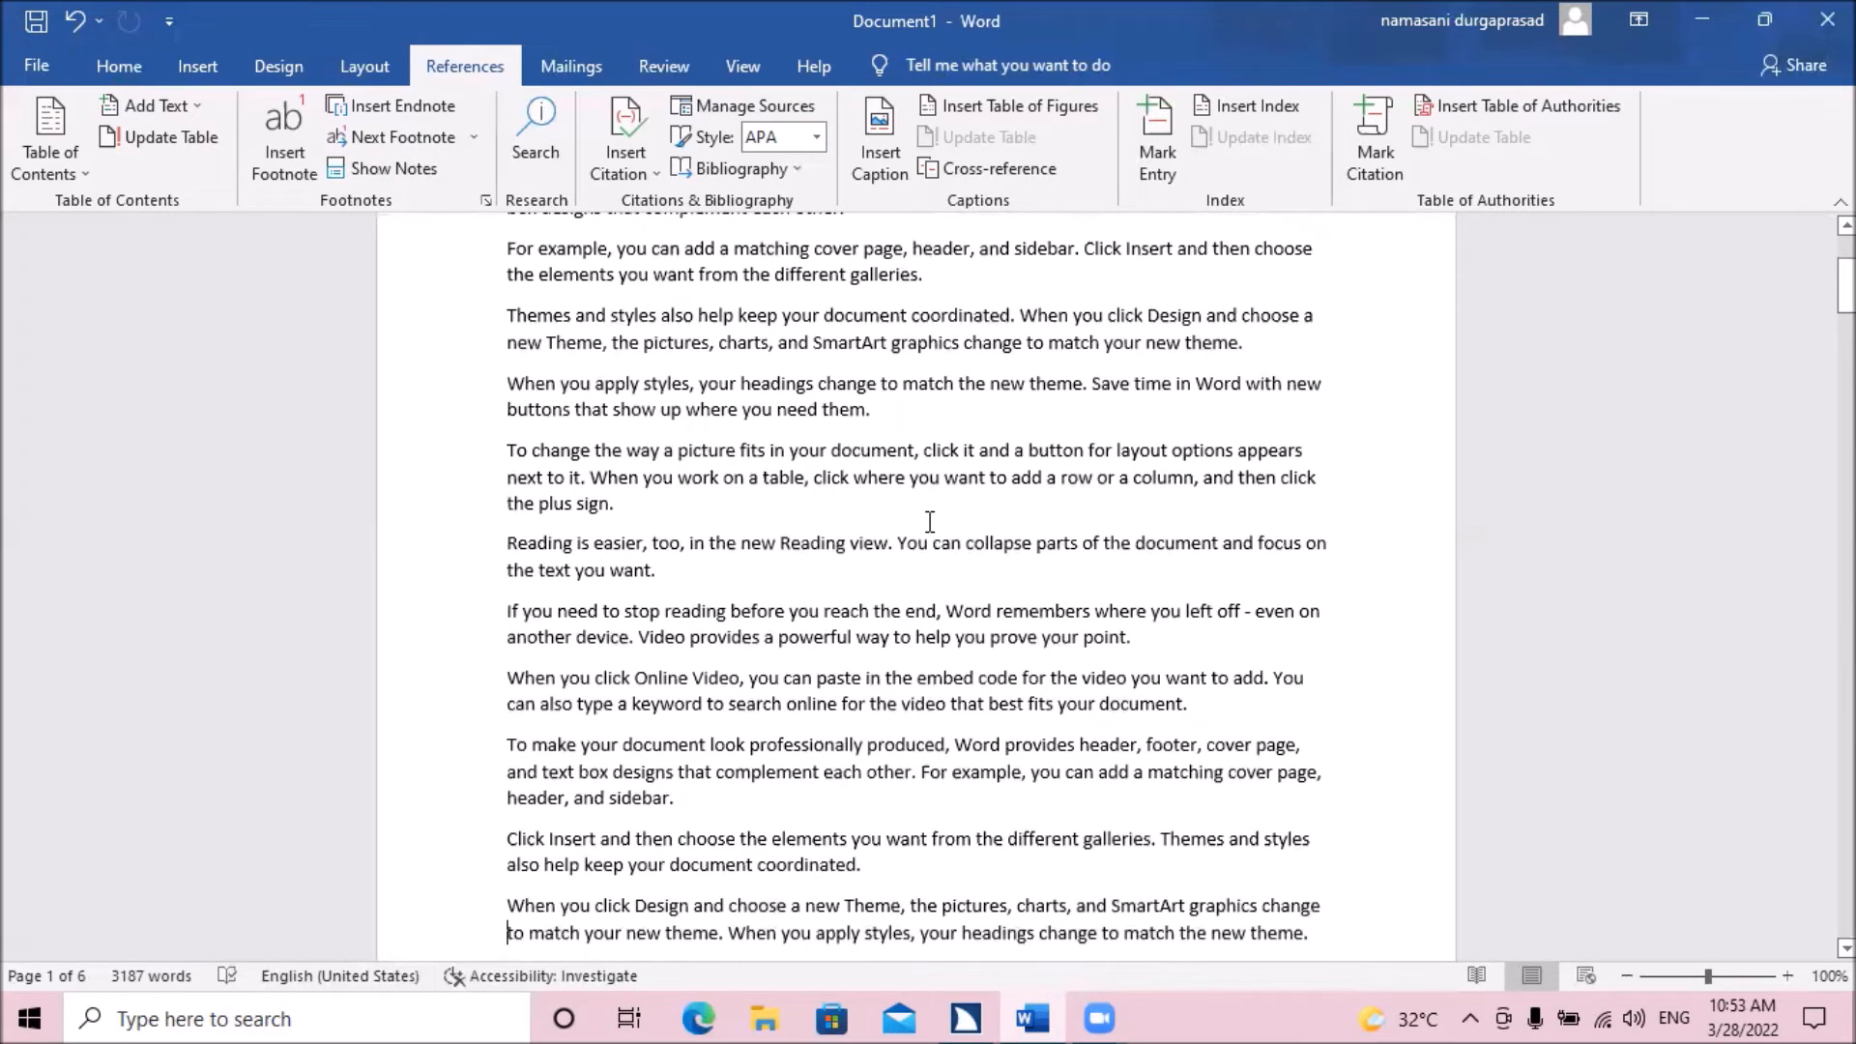
pyautogui.press('Down')
pyautogui.press('Down')
pyautogui.press('Down')
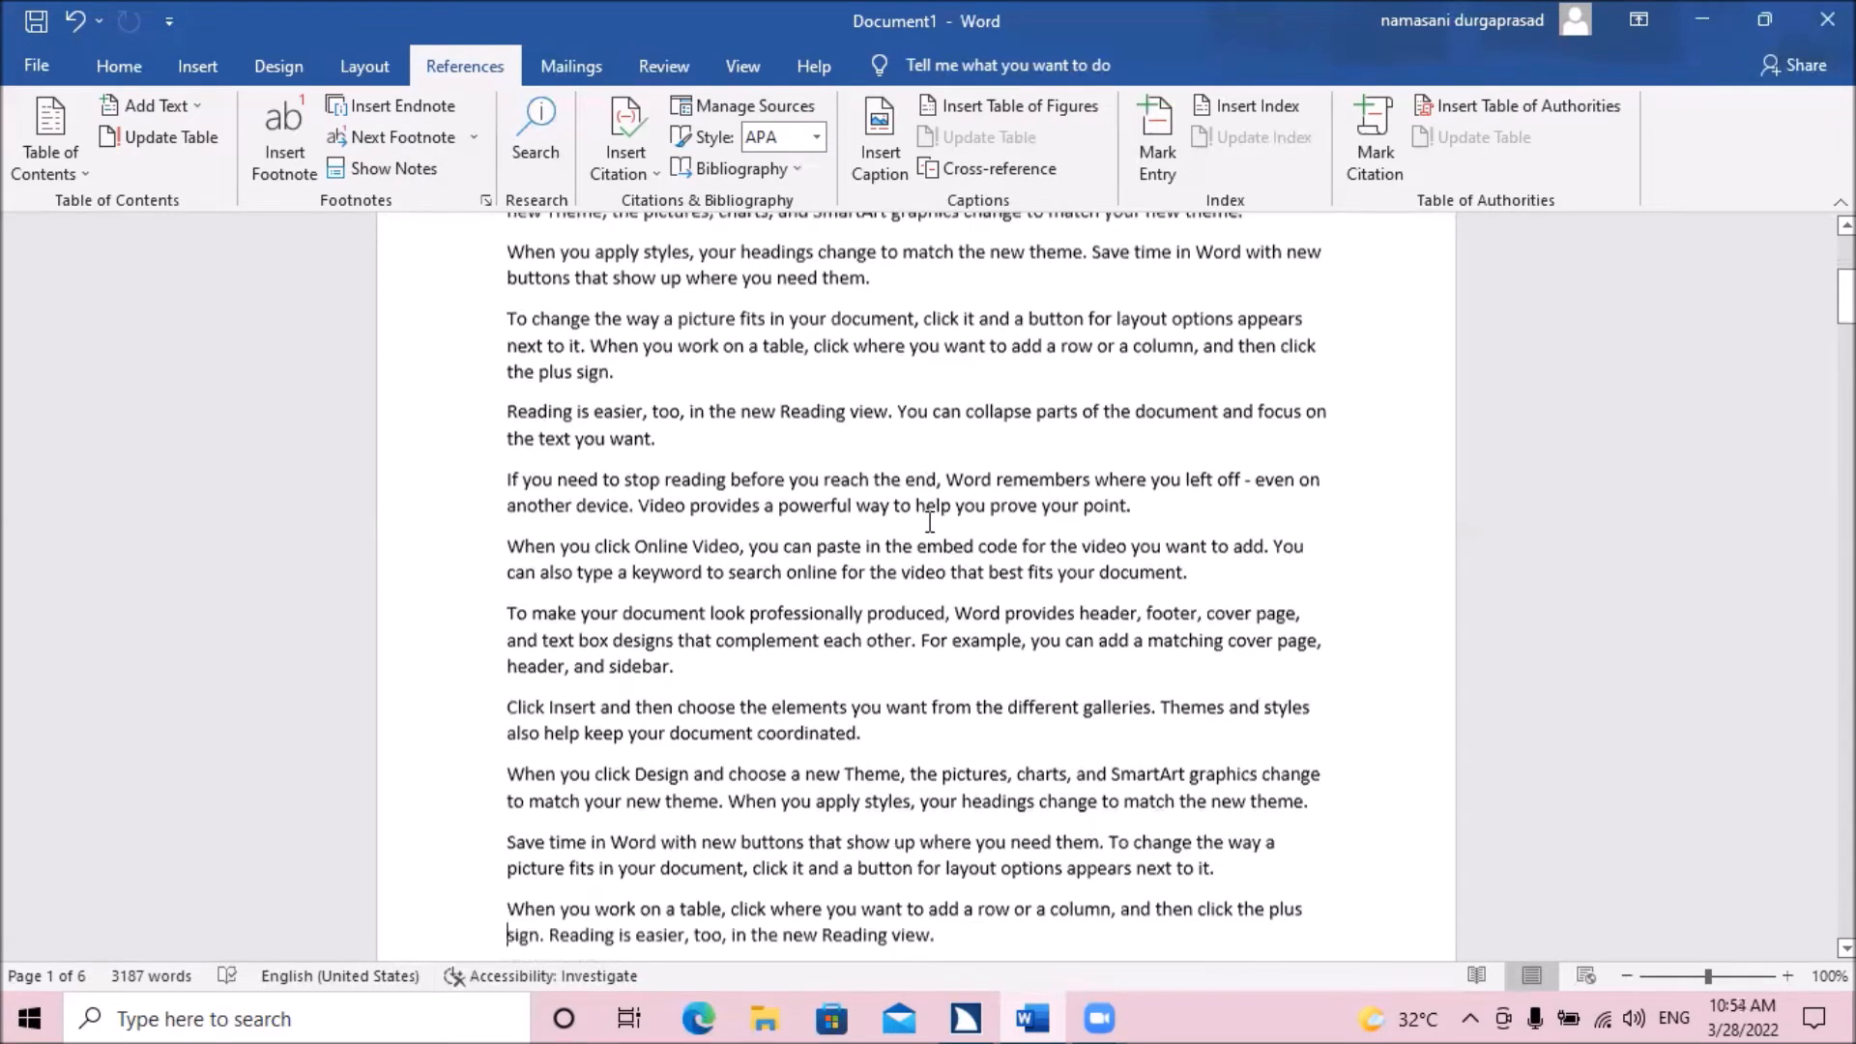
pyautogui.press('Down')
pyautogui.press('Down')
pyautogui.press('Down')
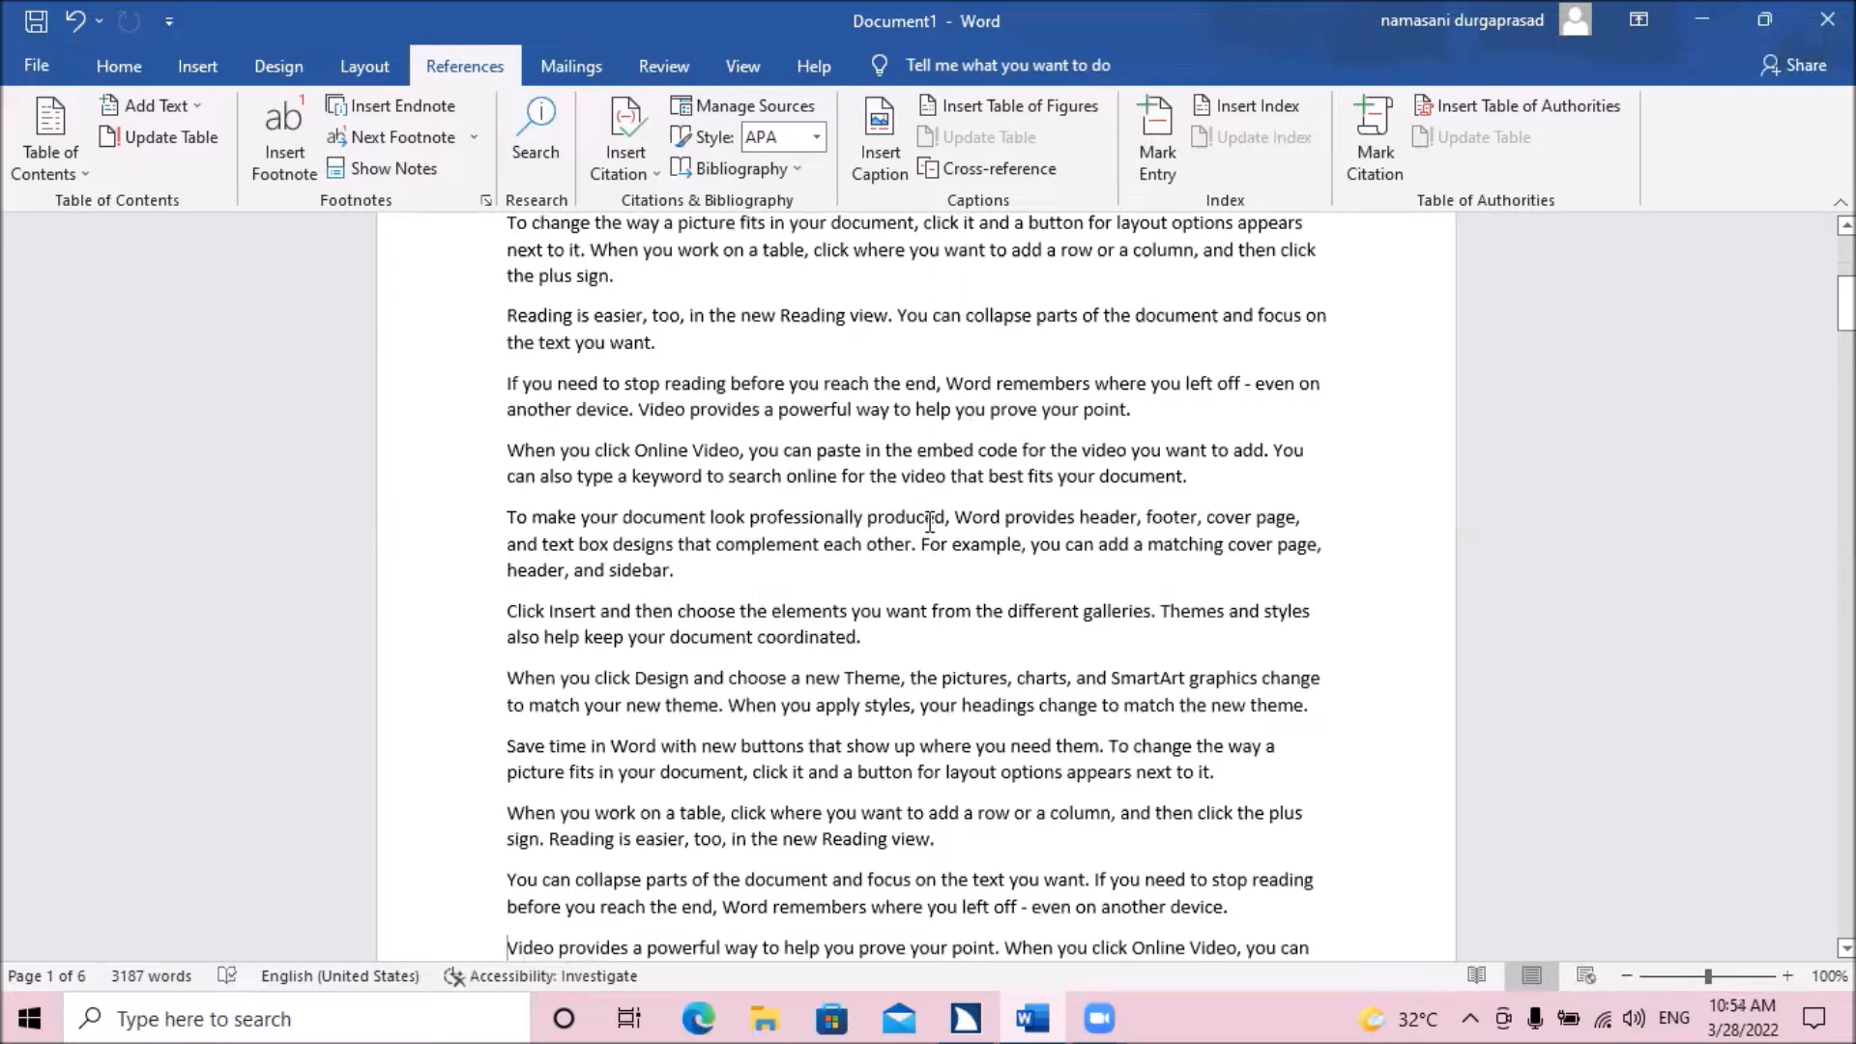
pyautogui.press('Down')
pyautogui.press('Down')
pyautogui.press('Down')
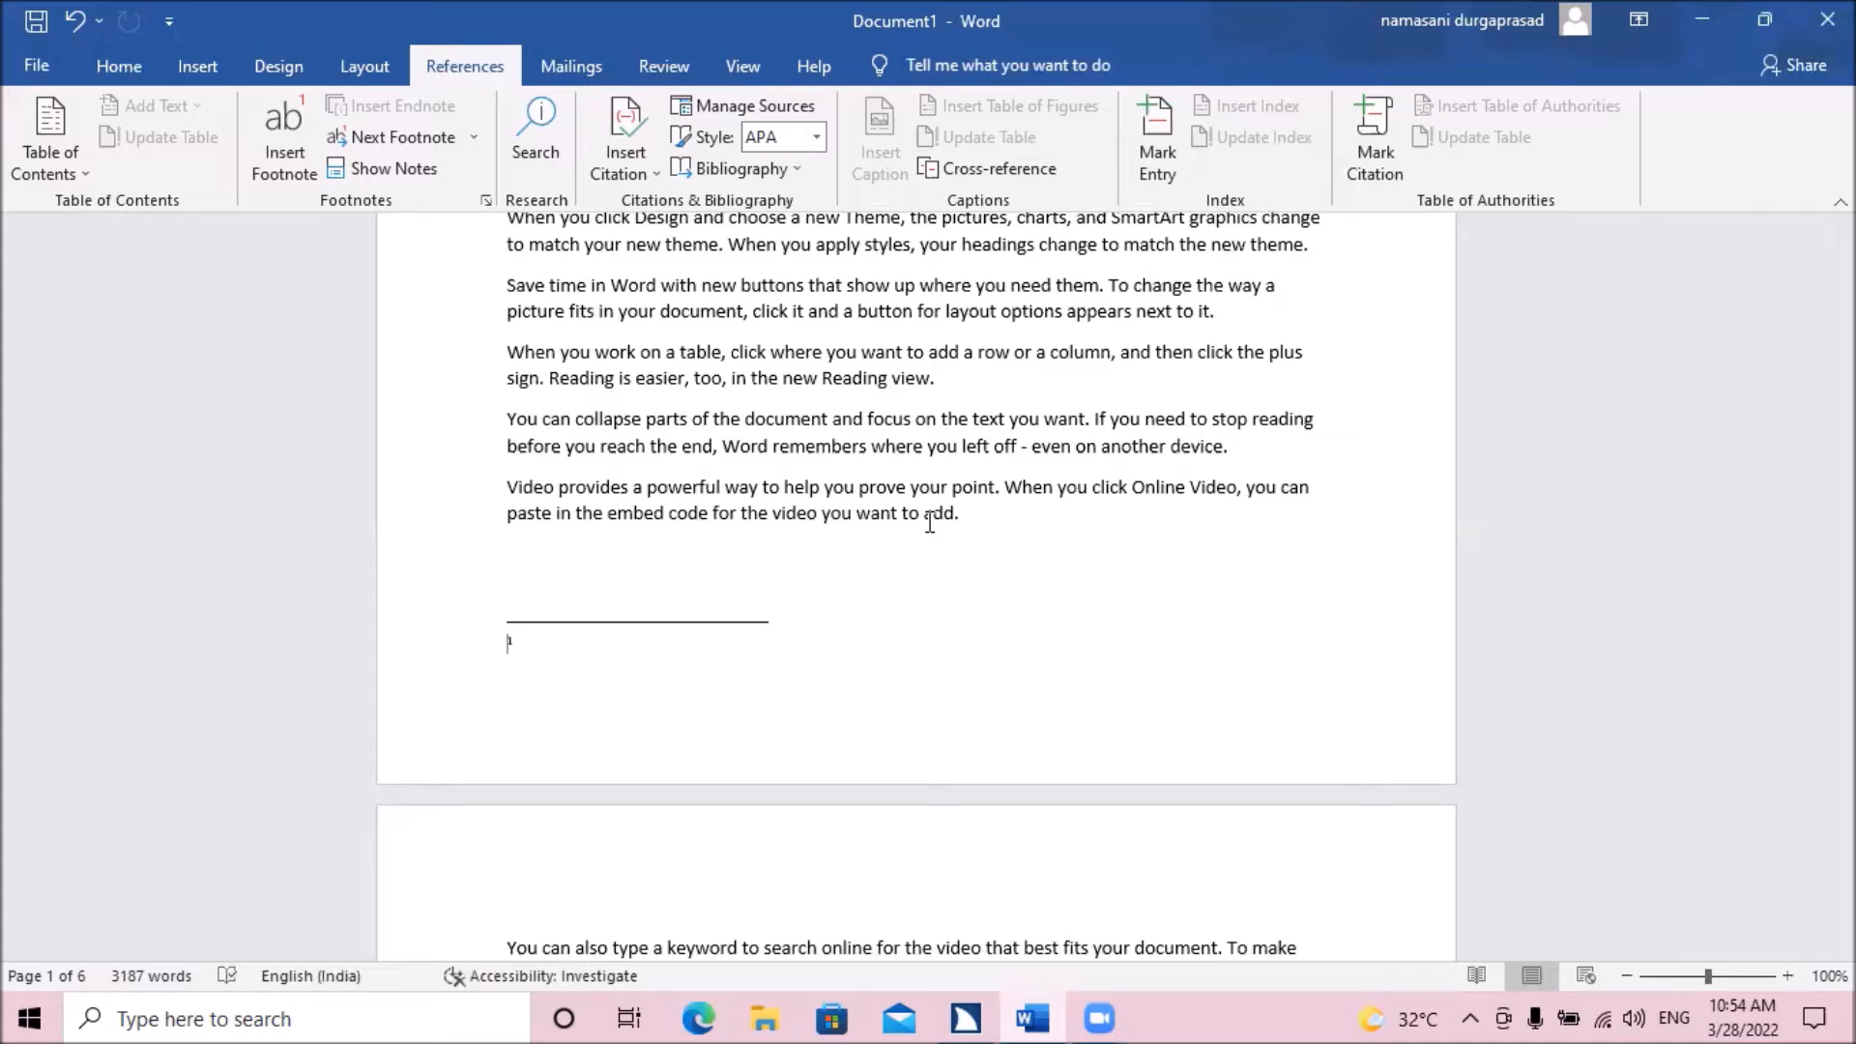
pyautogui.press('pagedown')
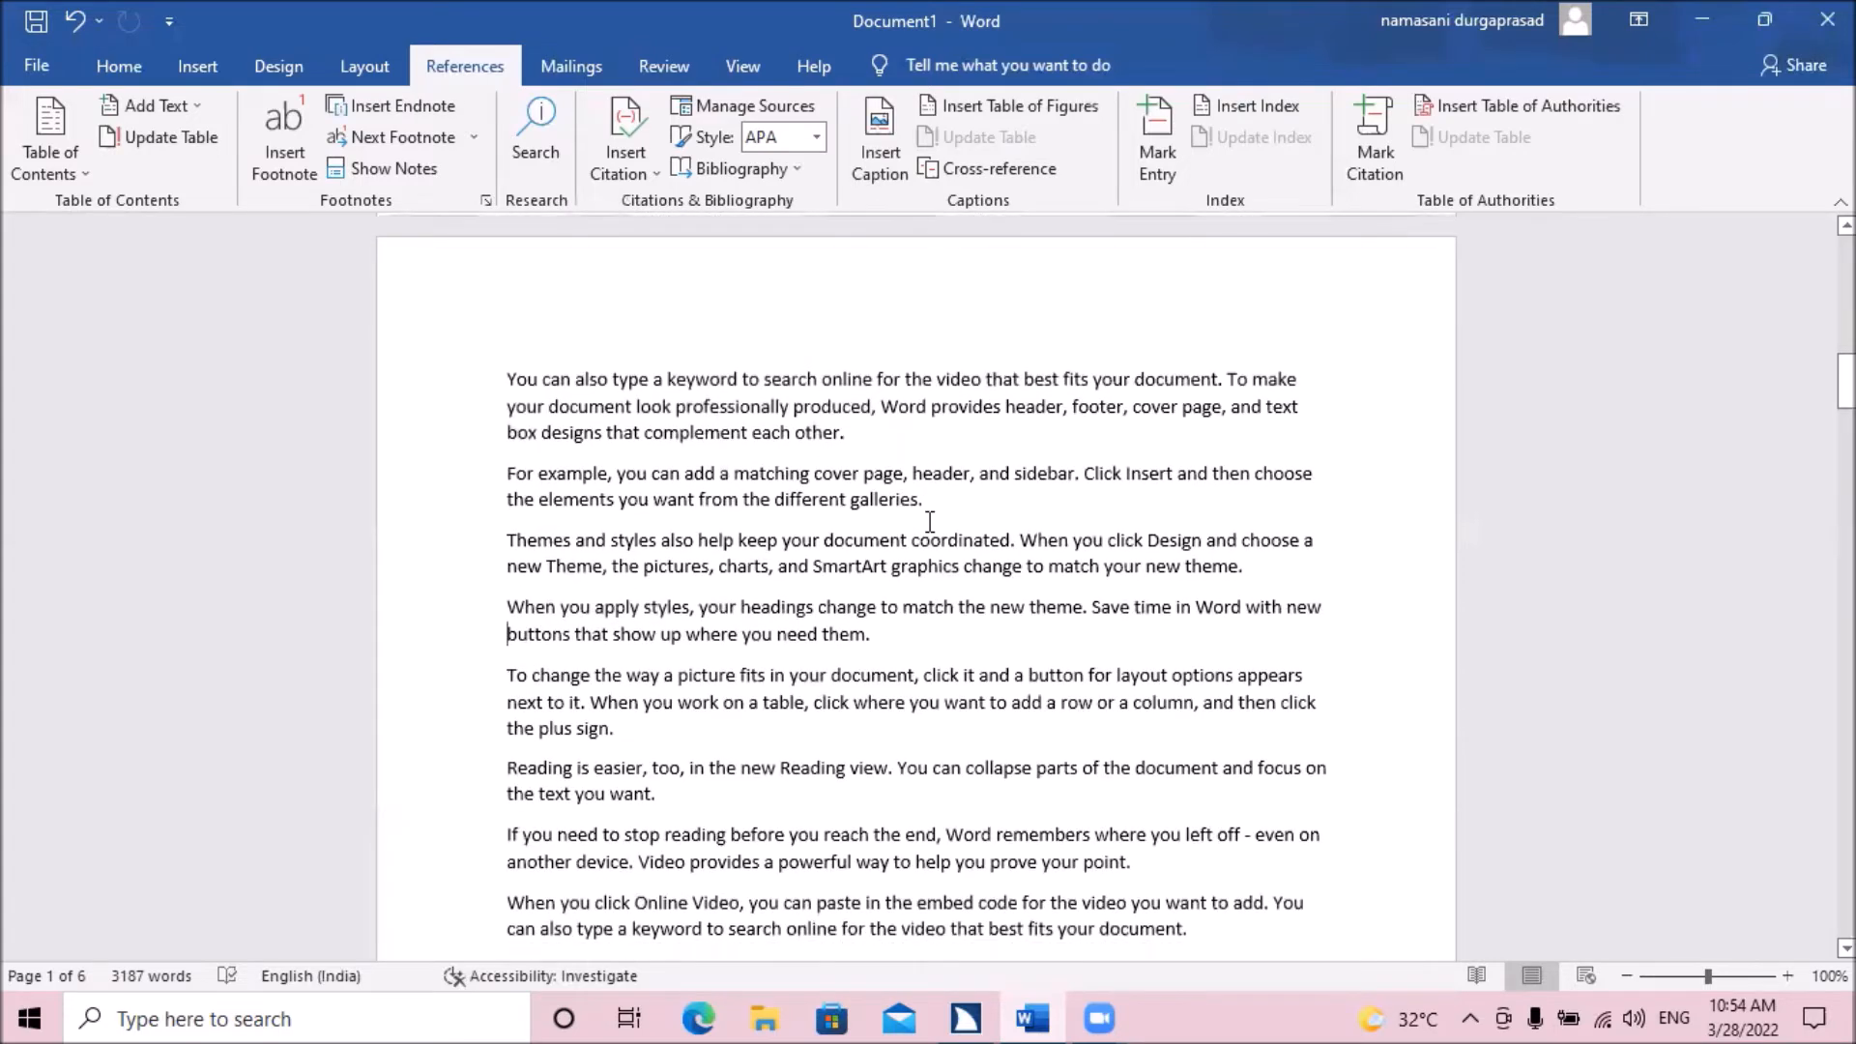
pyautogui.press('Up')
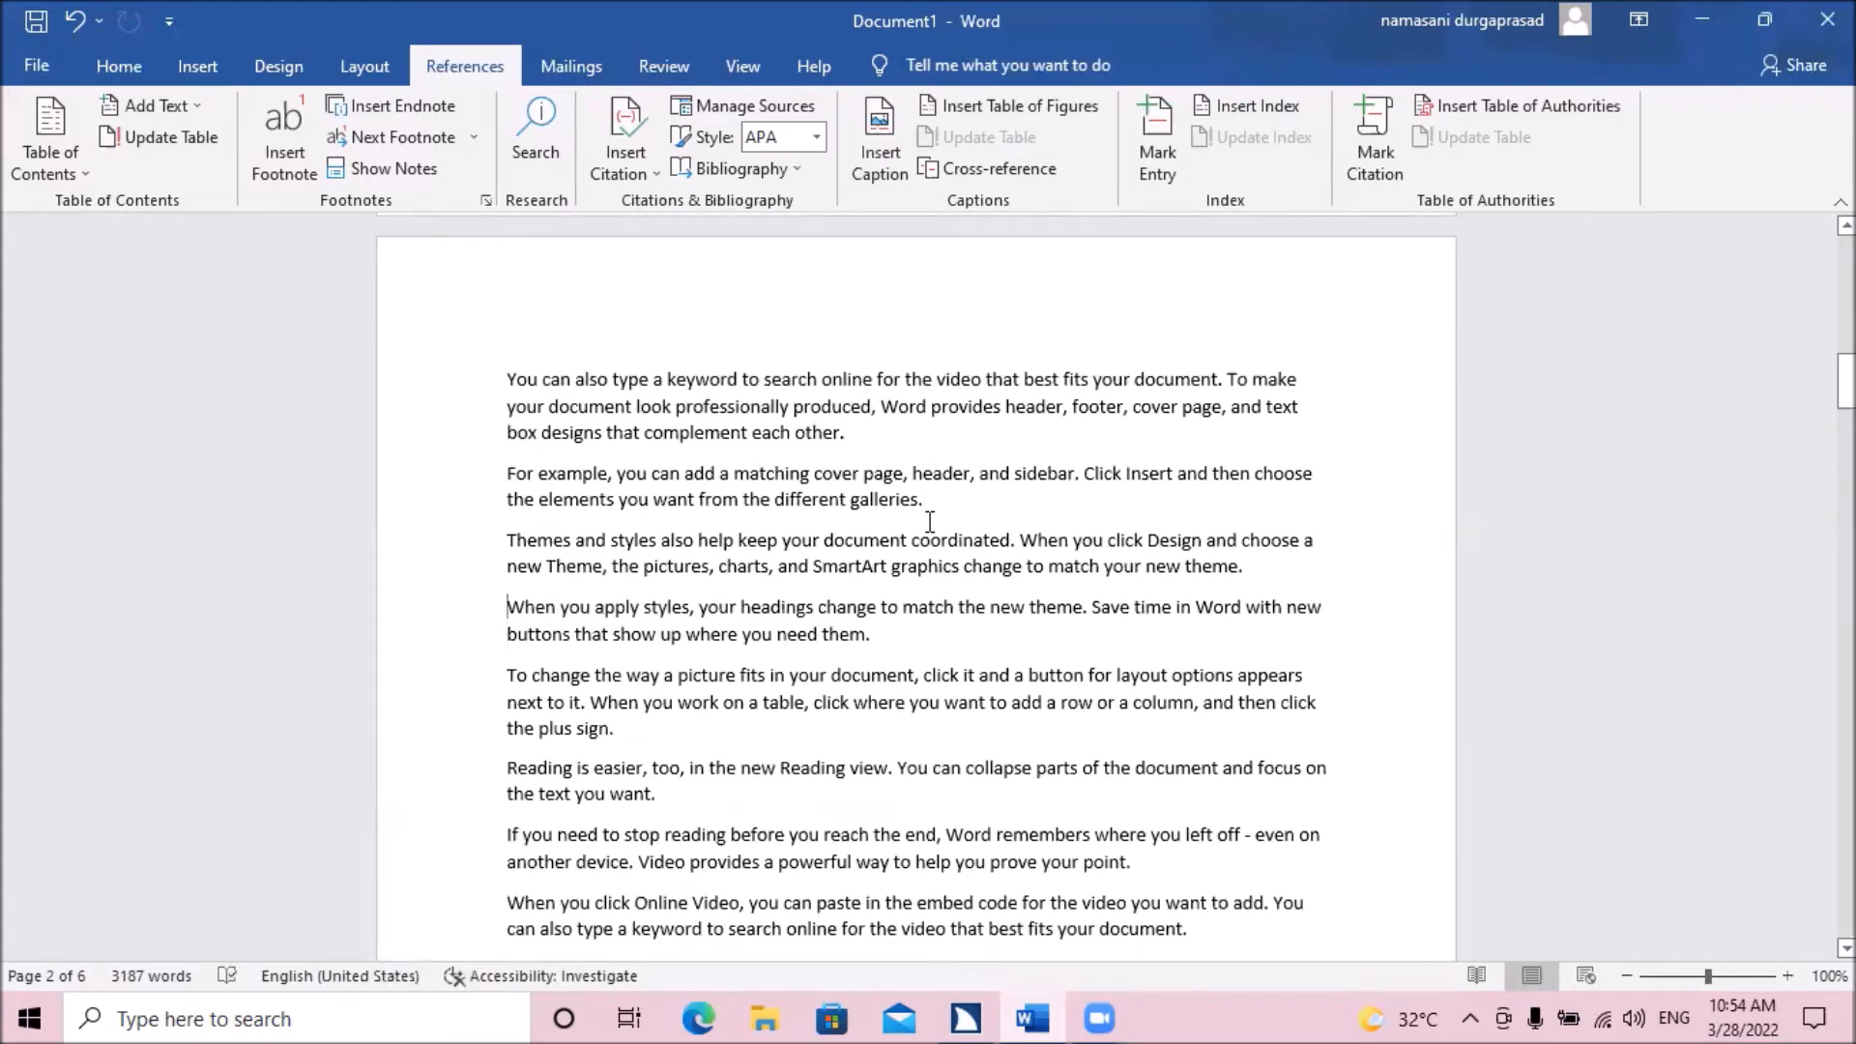
pyautogui.press('Up')
pyautogui.press('Up')
pyautogui.hotkey('ctrl', 'Home')
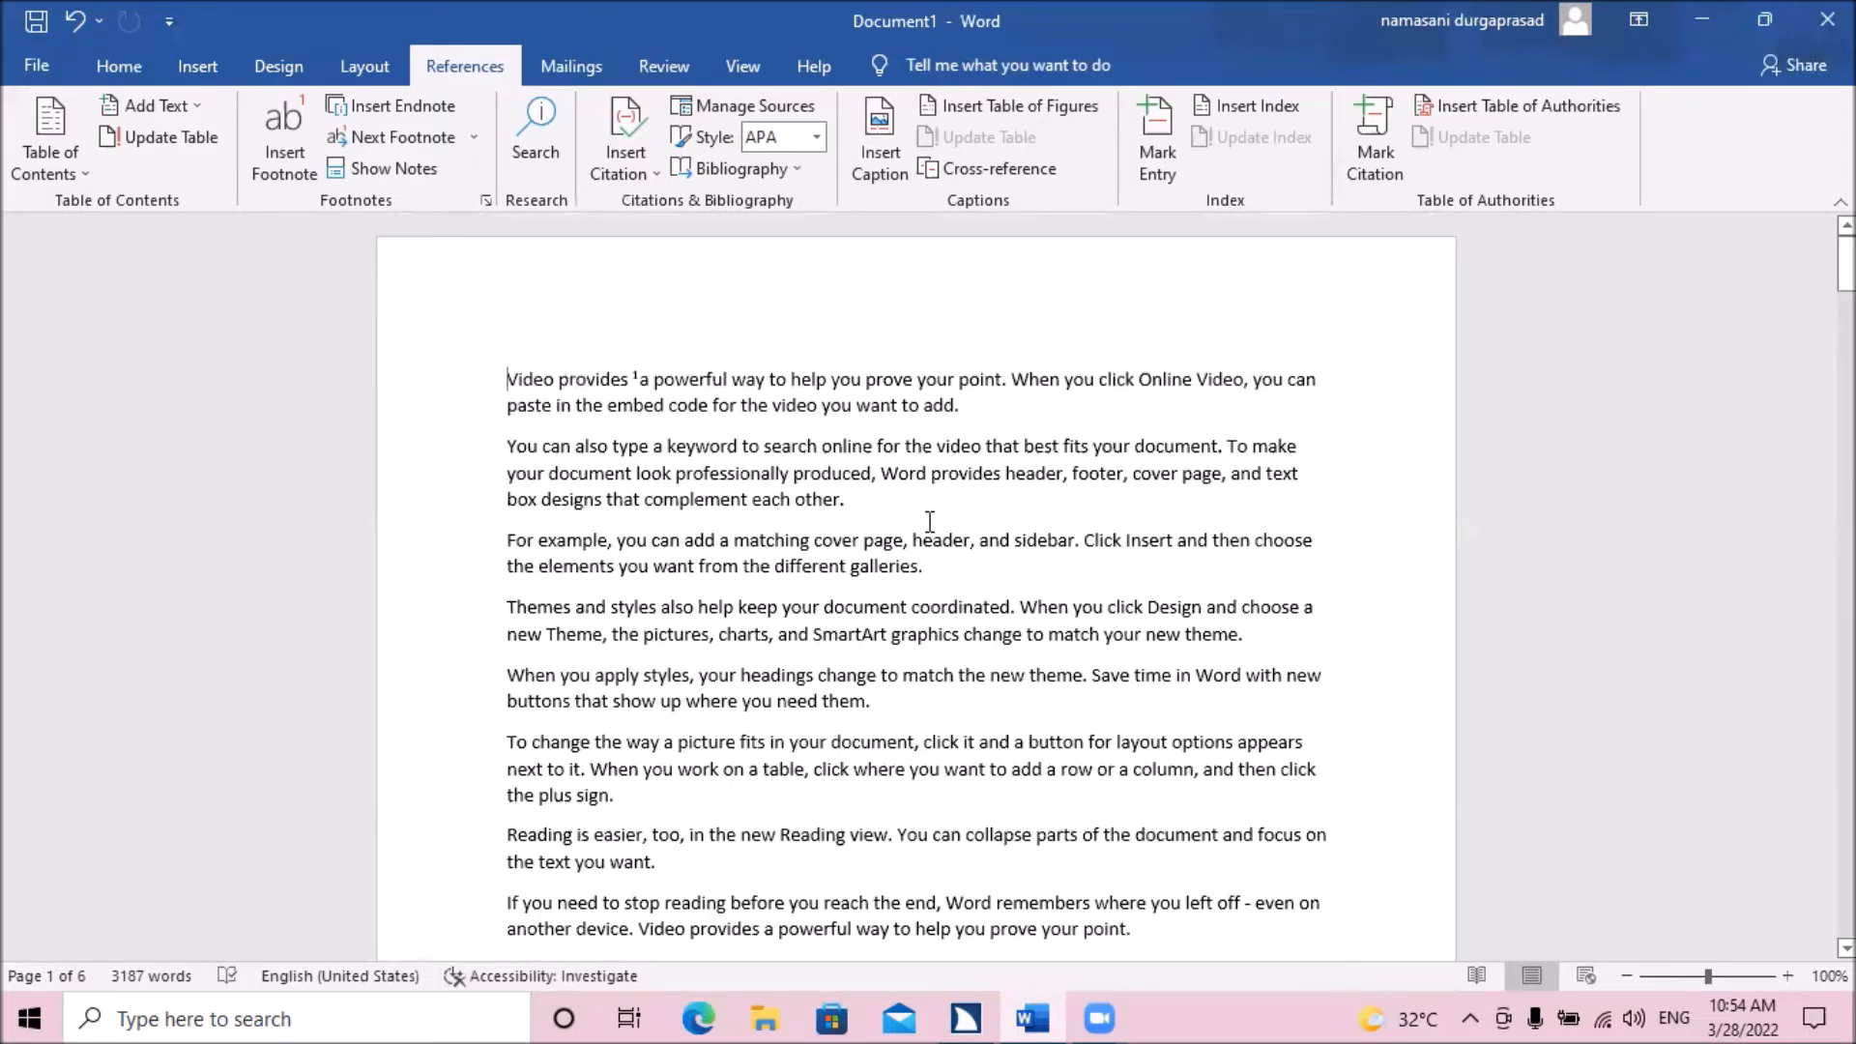
# Enter "provides means for example supply" as the footnote text at the foot of page 1.
pyautogui.press('pagedown')
pyautogui.press('pagedown')
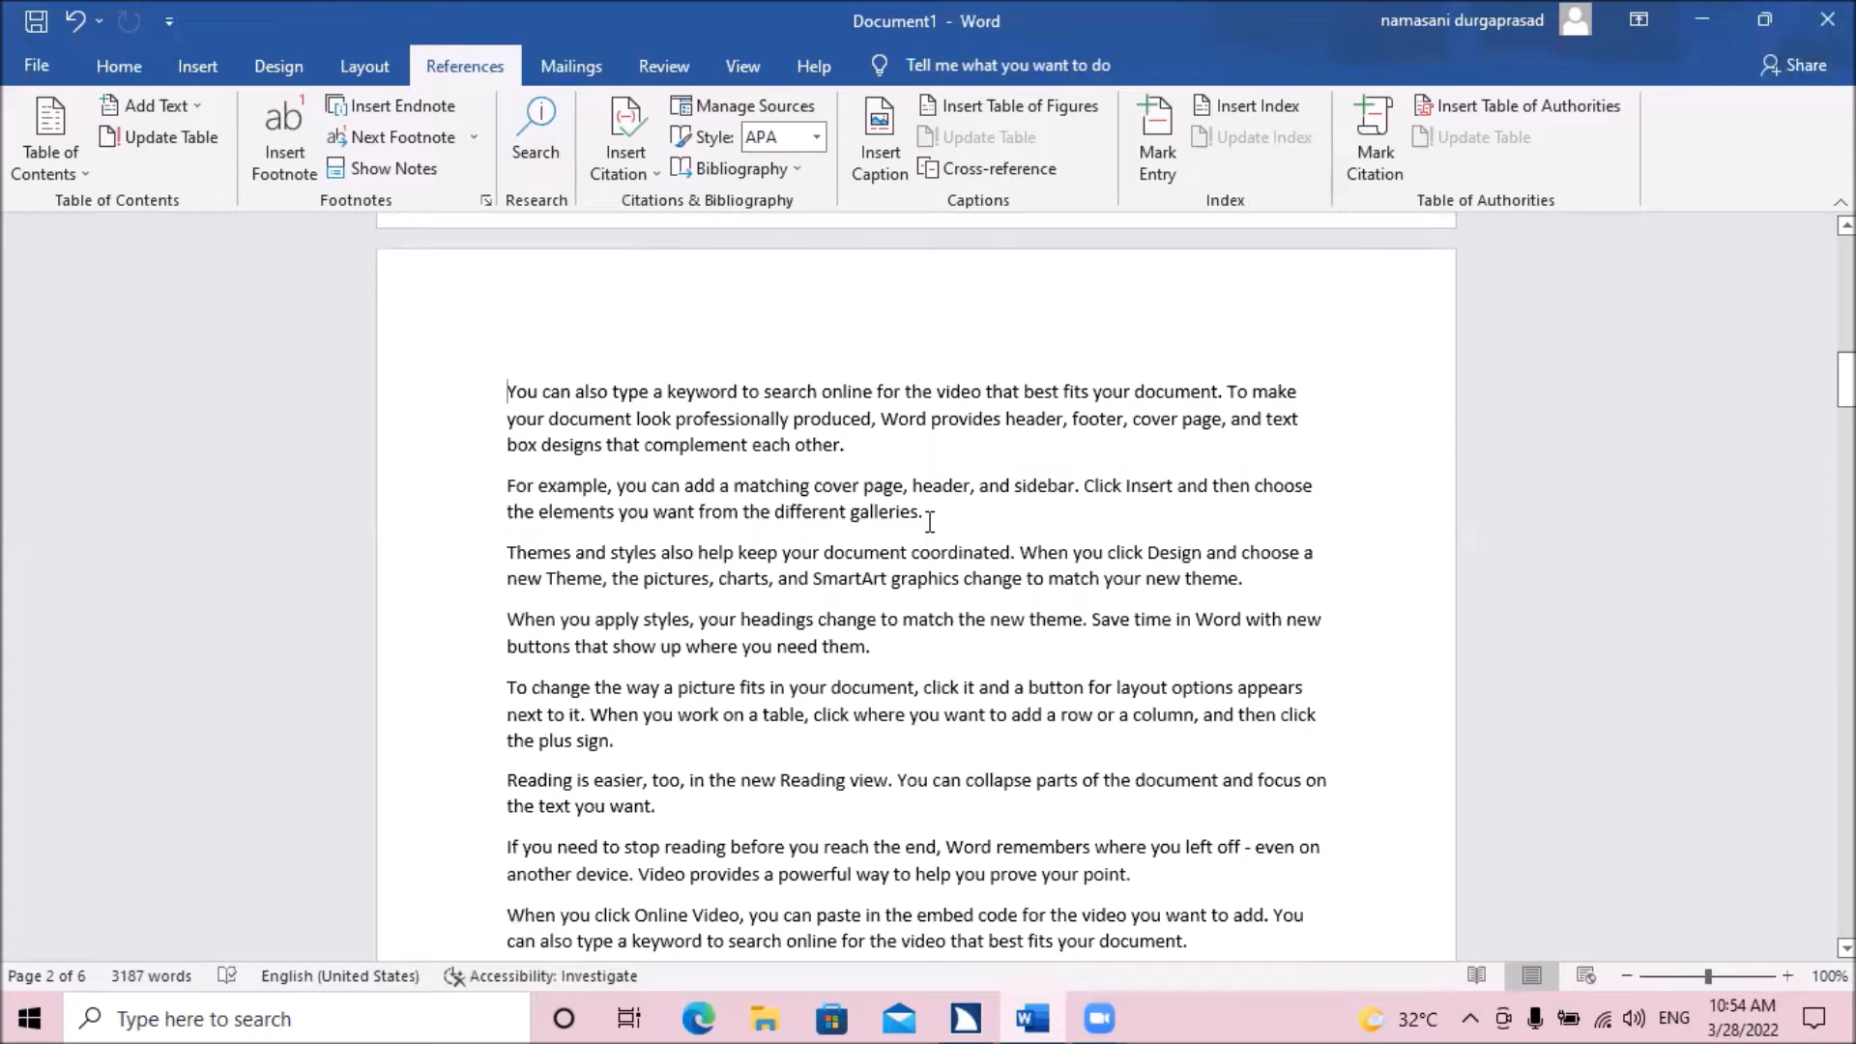
pyautogui.press('Up')
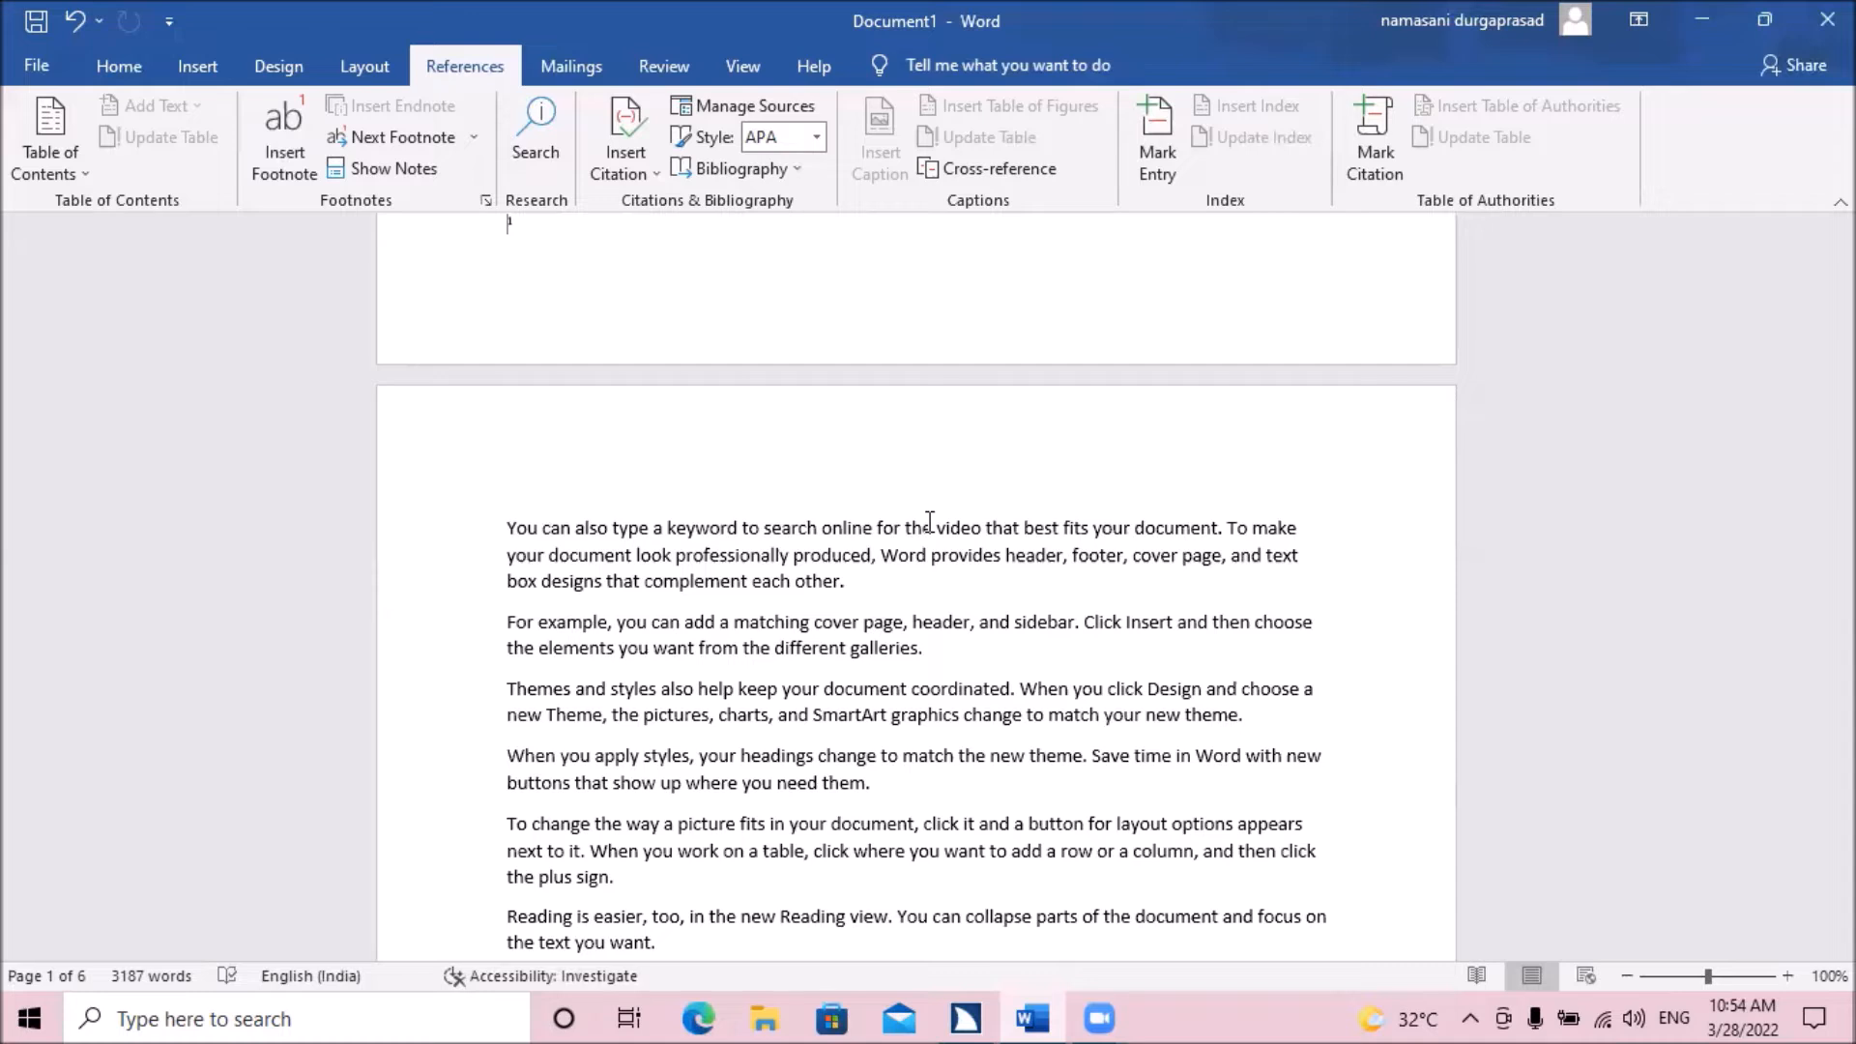
pyautogui.scroll(2, 930, 522)
pyautogui.write('provi')
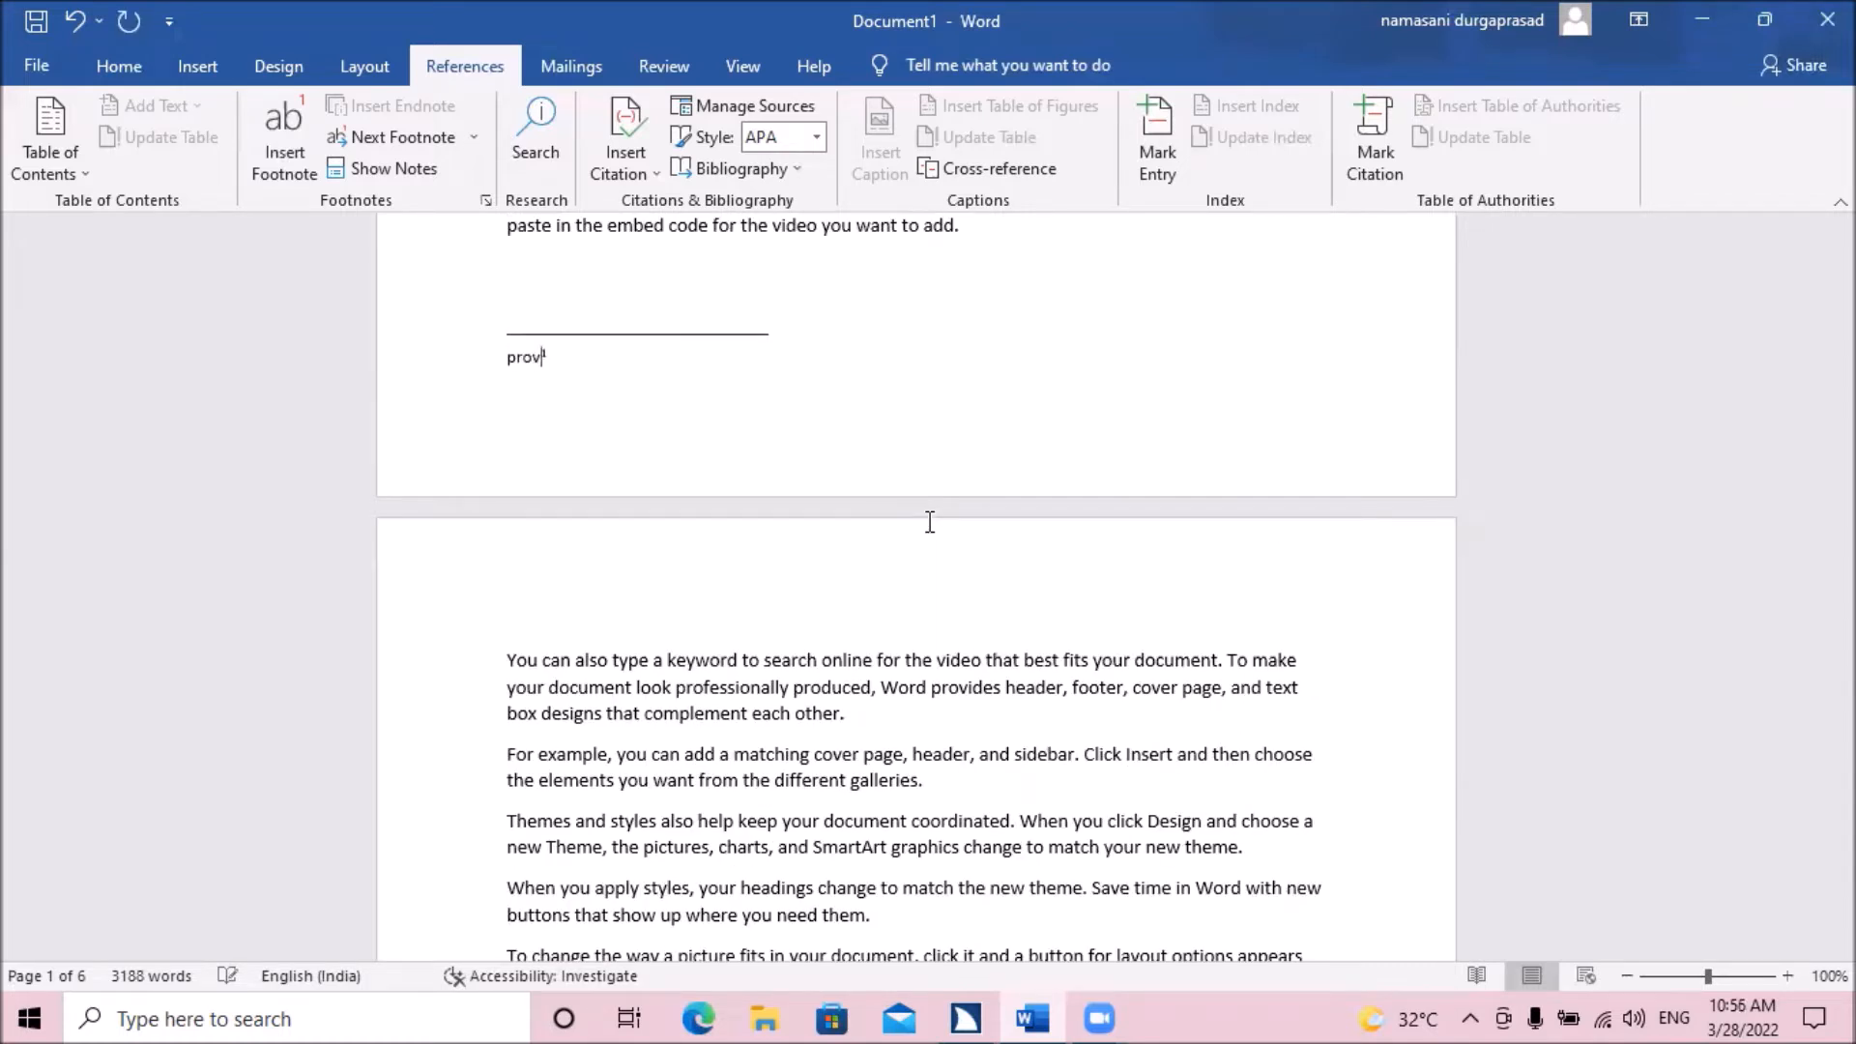
pyautogui.write('des means for example')
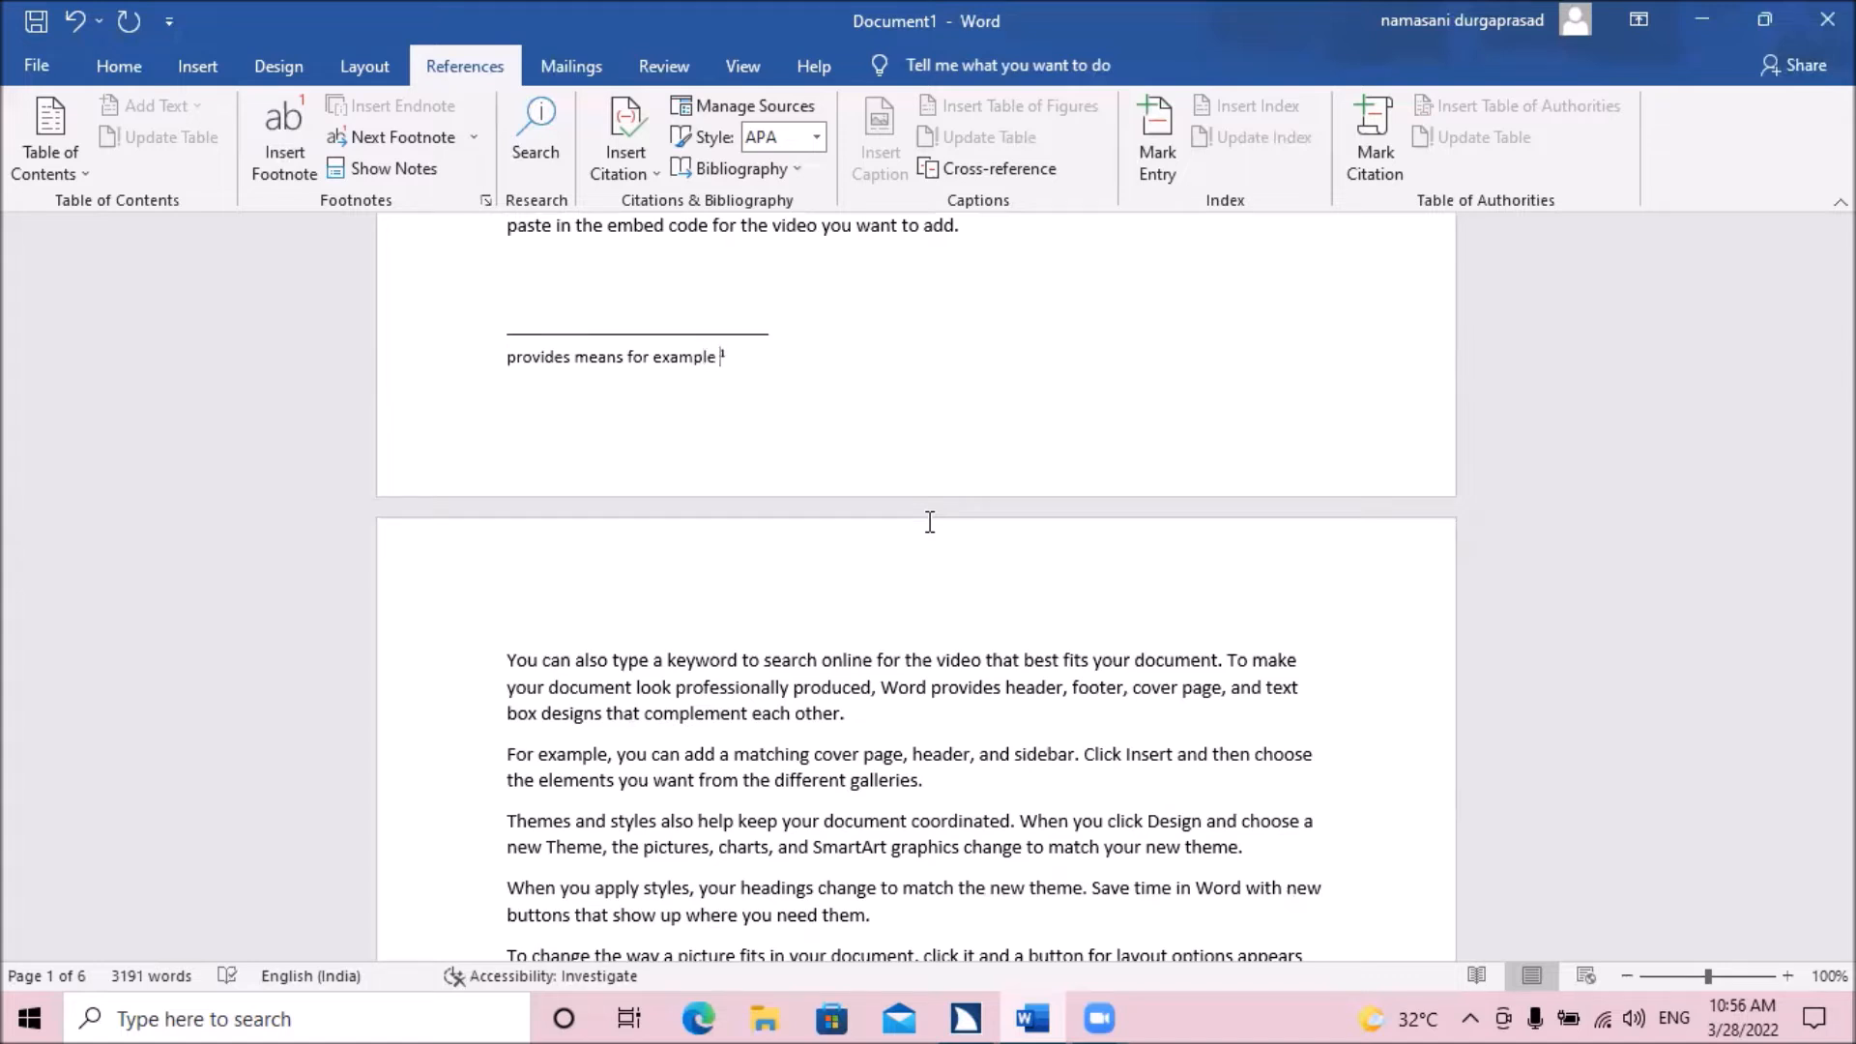
pyautogui.write(' supply')
# Insert an endnote for the word "Video" at the start of the document's first sentence.
pyautogui.hotkey('ctrl', 'Home')
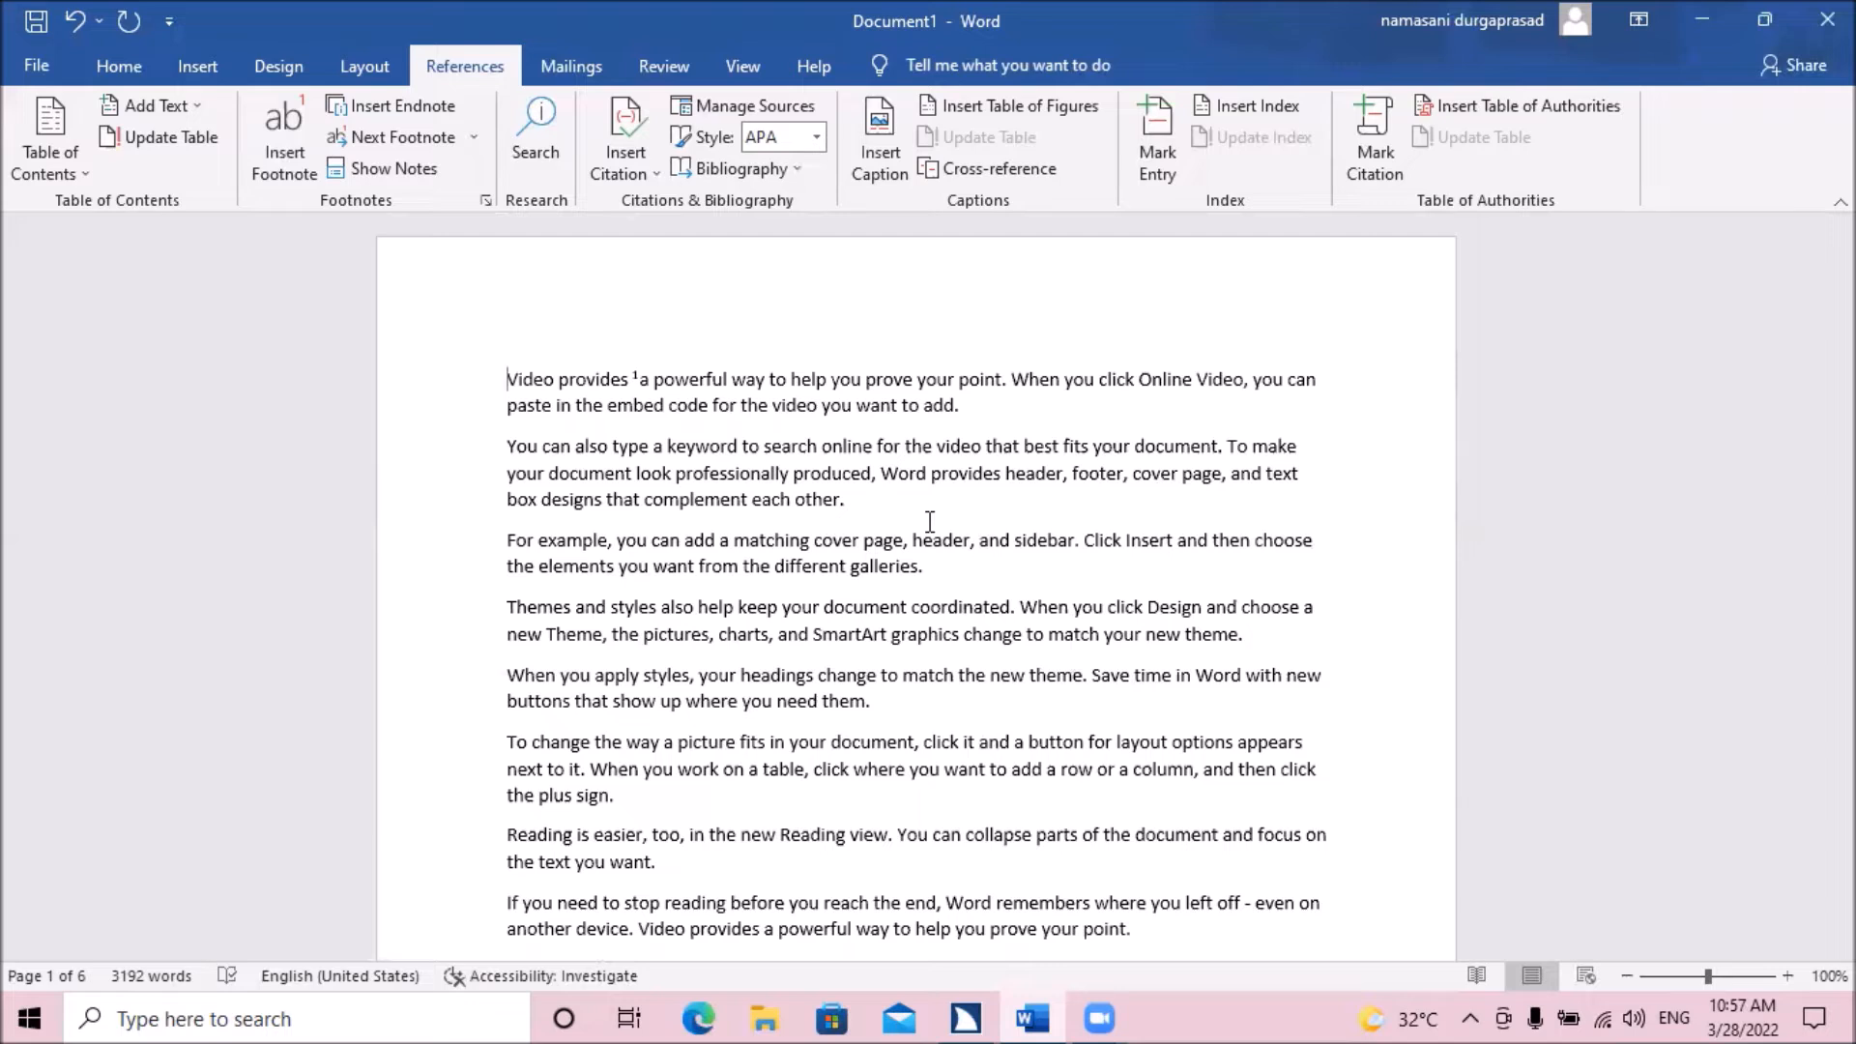
pyautogui.hotkey('ctrl', 'shift', 'Right')
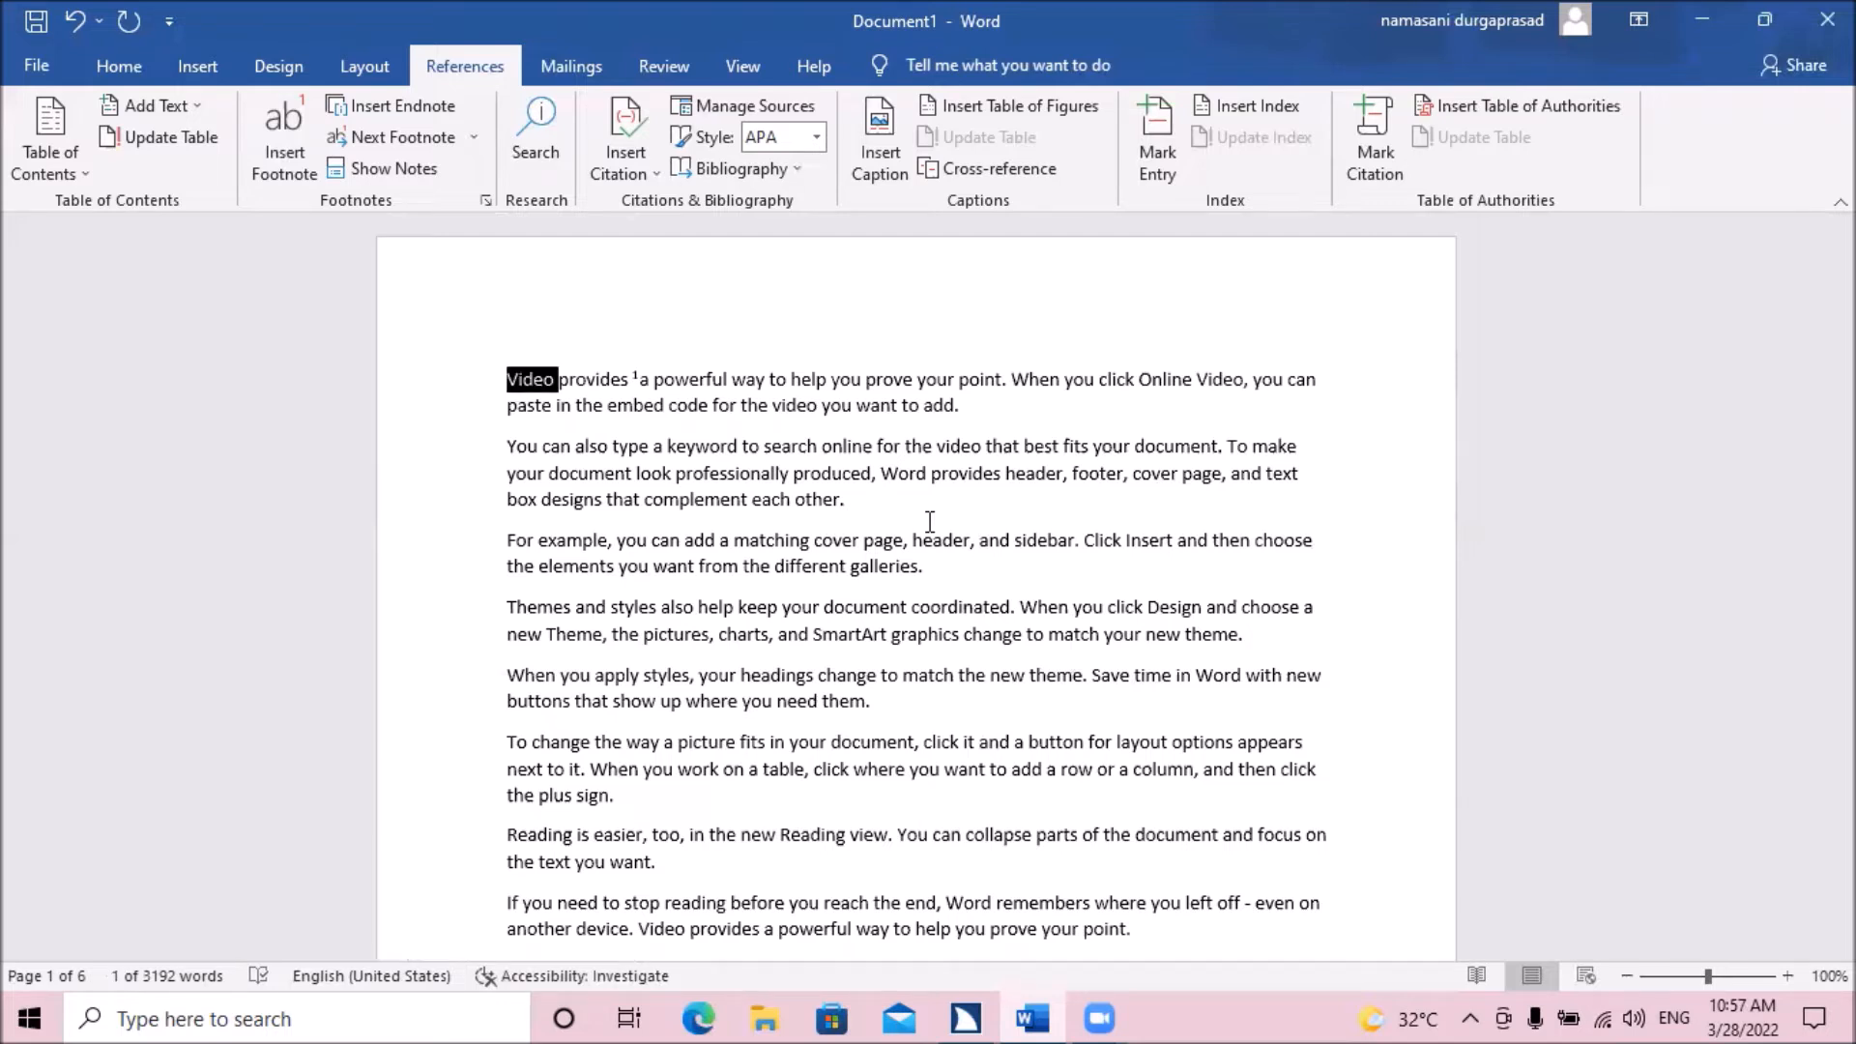
pyautogui.press('alt')
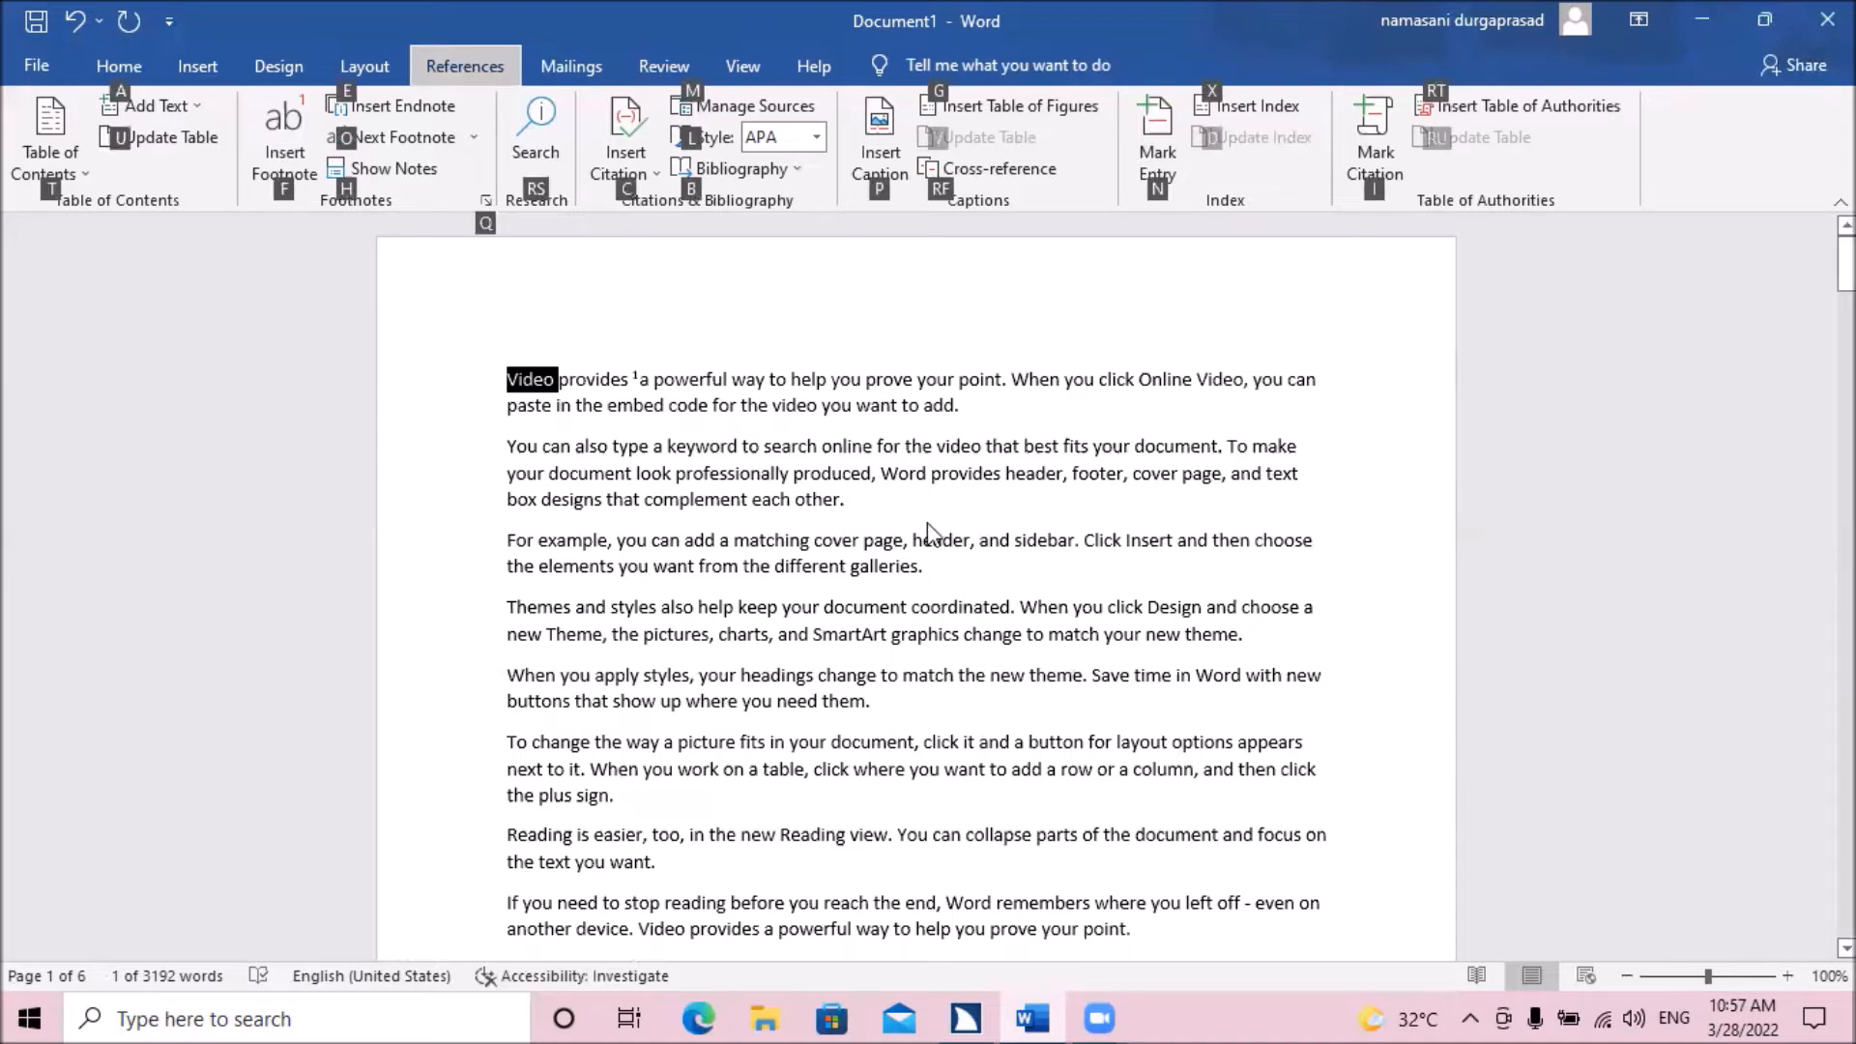
pyautogui.press('Tab')
pyautogui.press('Tab')
pyautogui.press('Tab')
pyautogui.press('Tab')
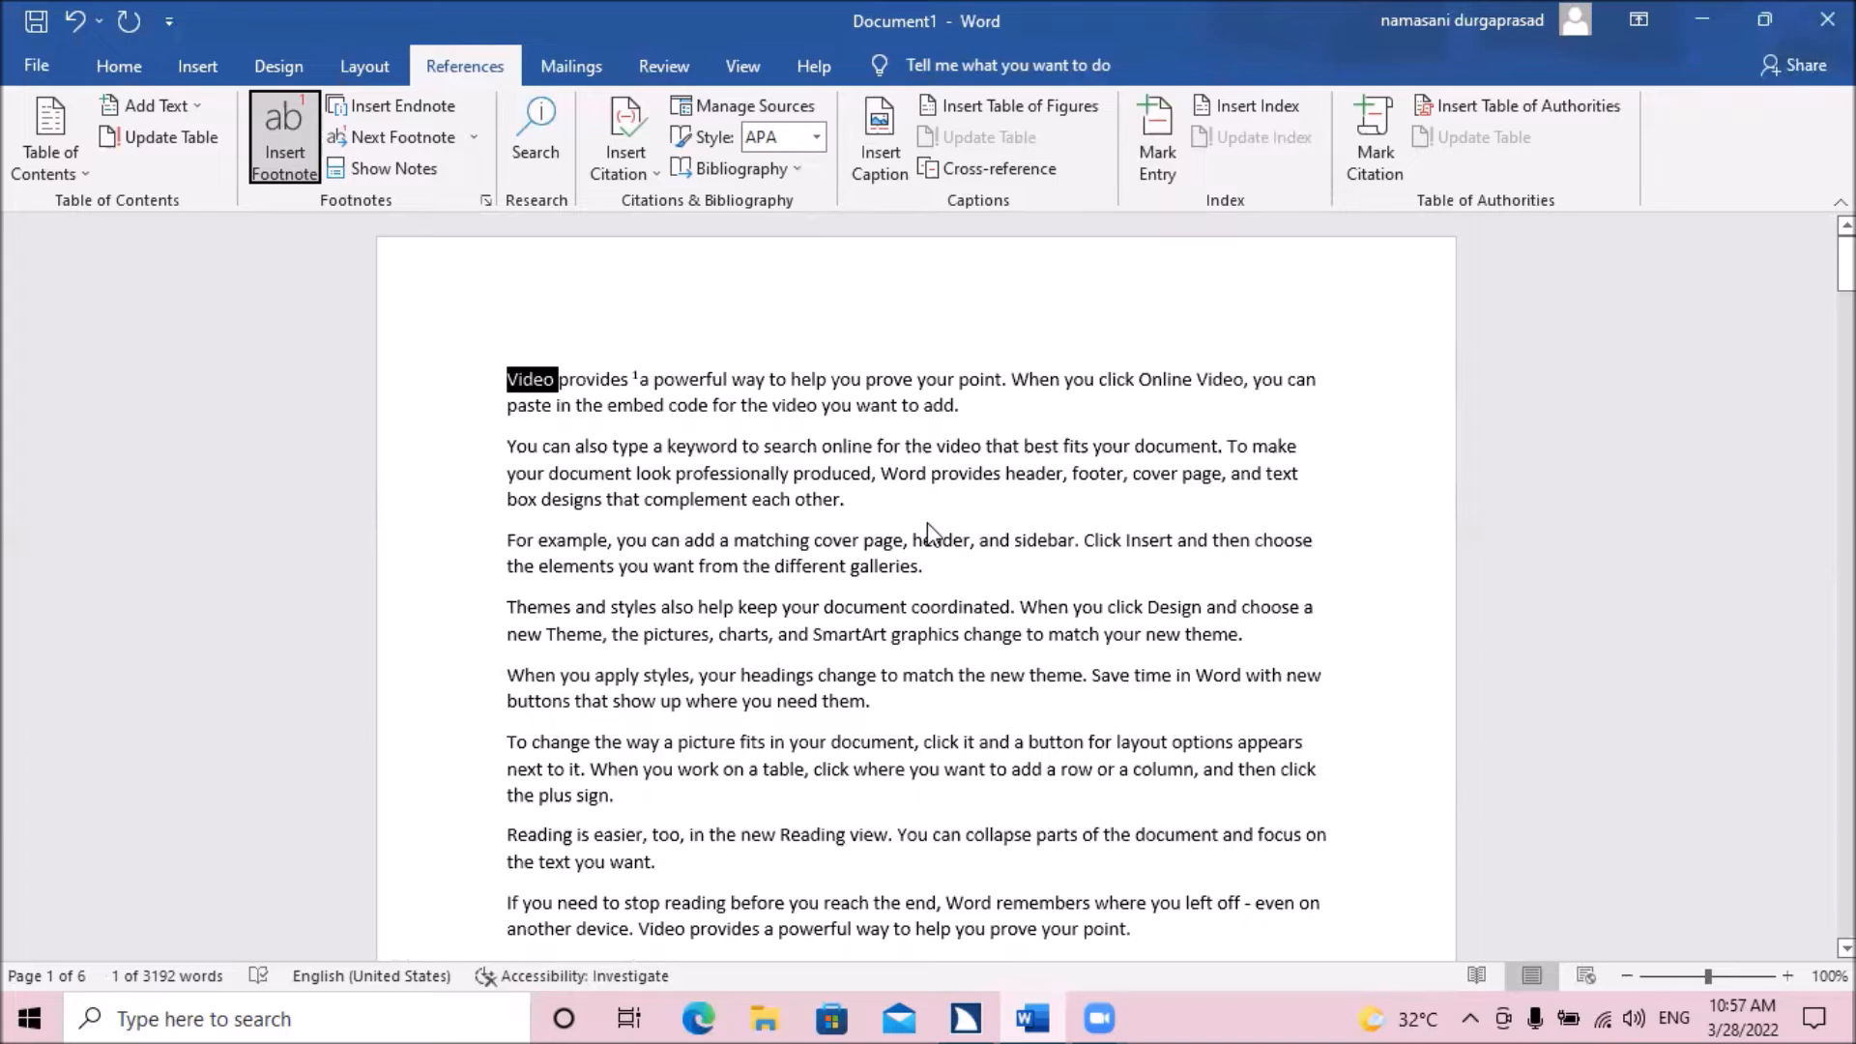
pyautogui.press('Tab')
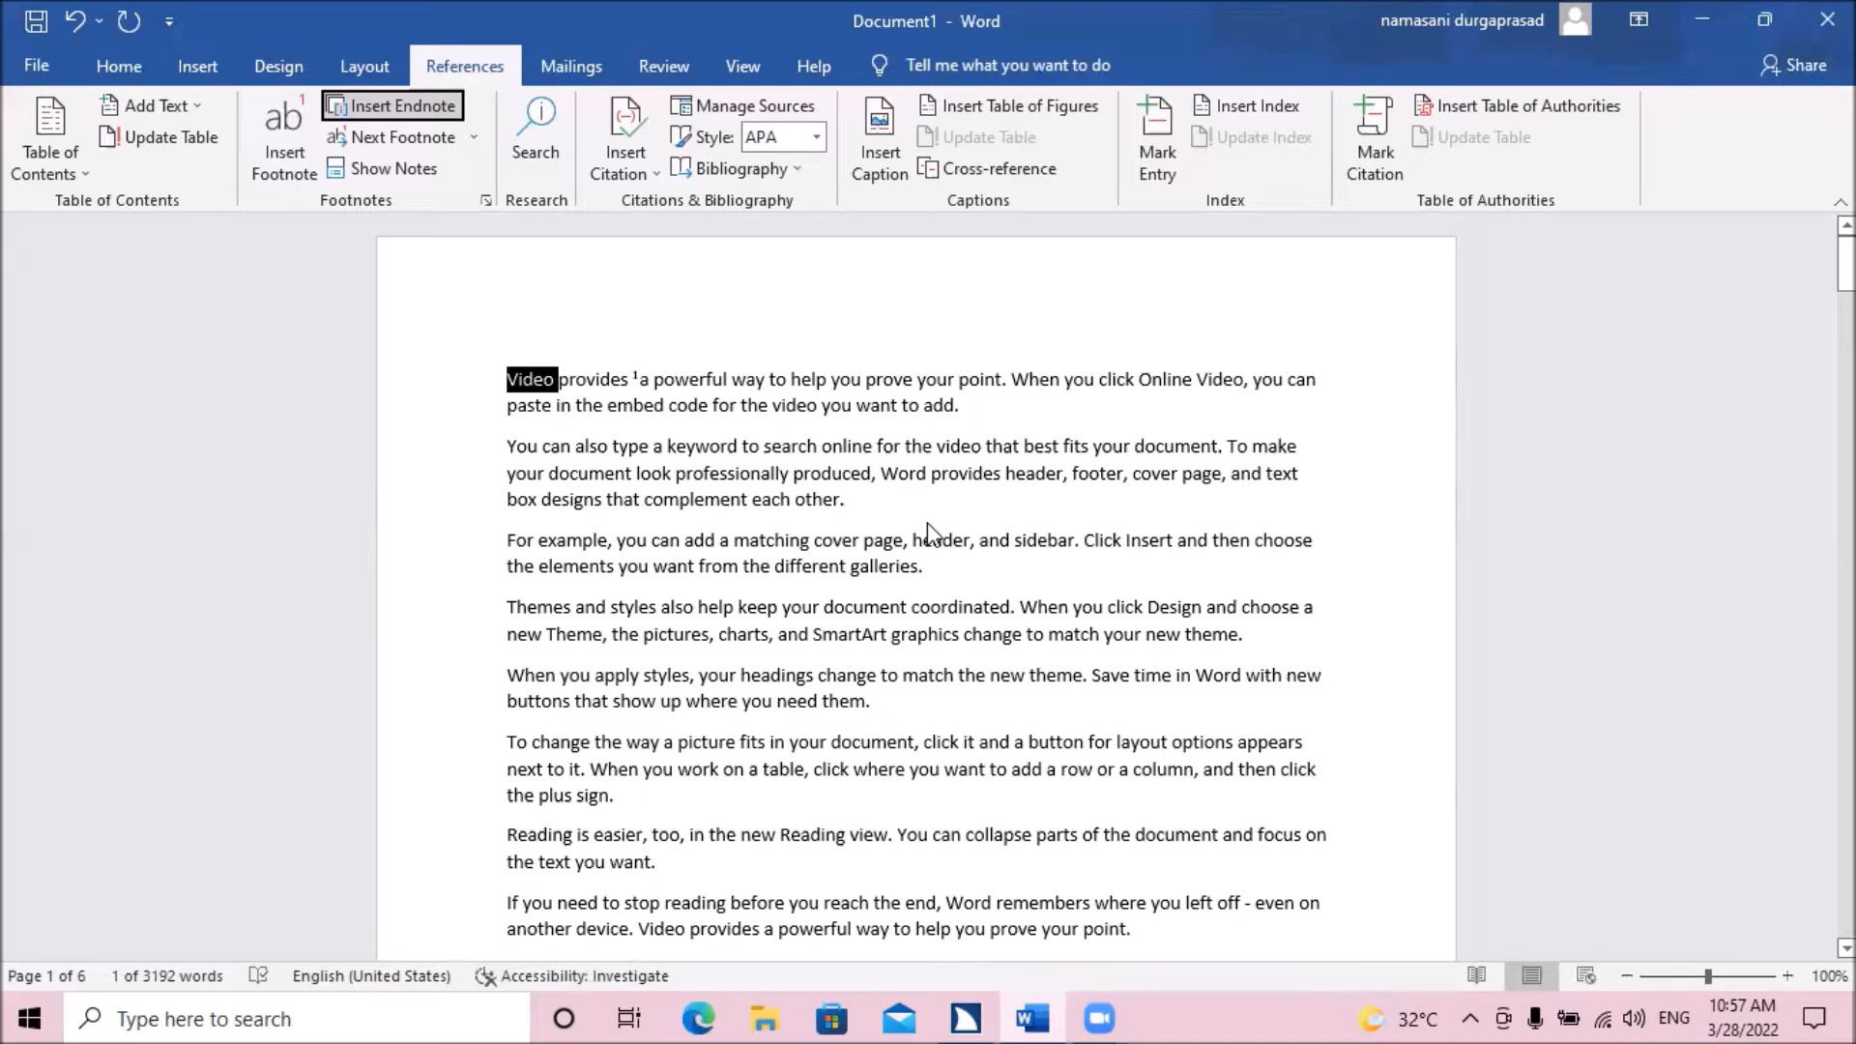
pyautogui.press('Return')
pyautogui.press('Return')
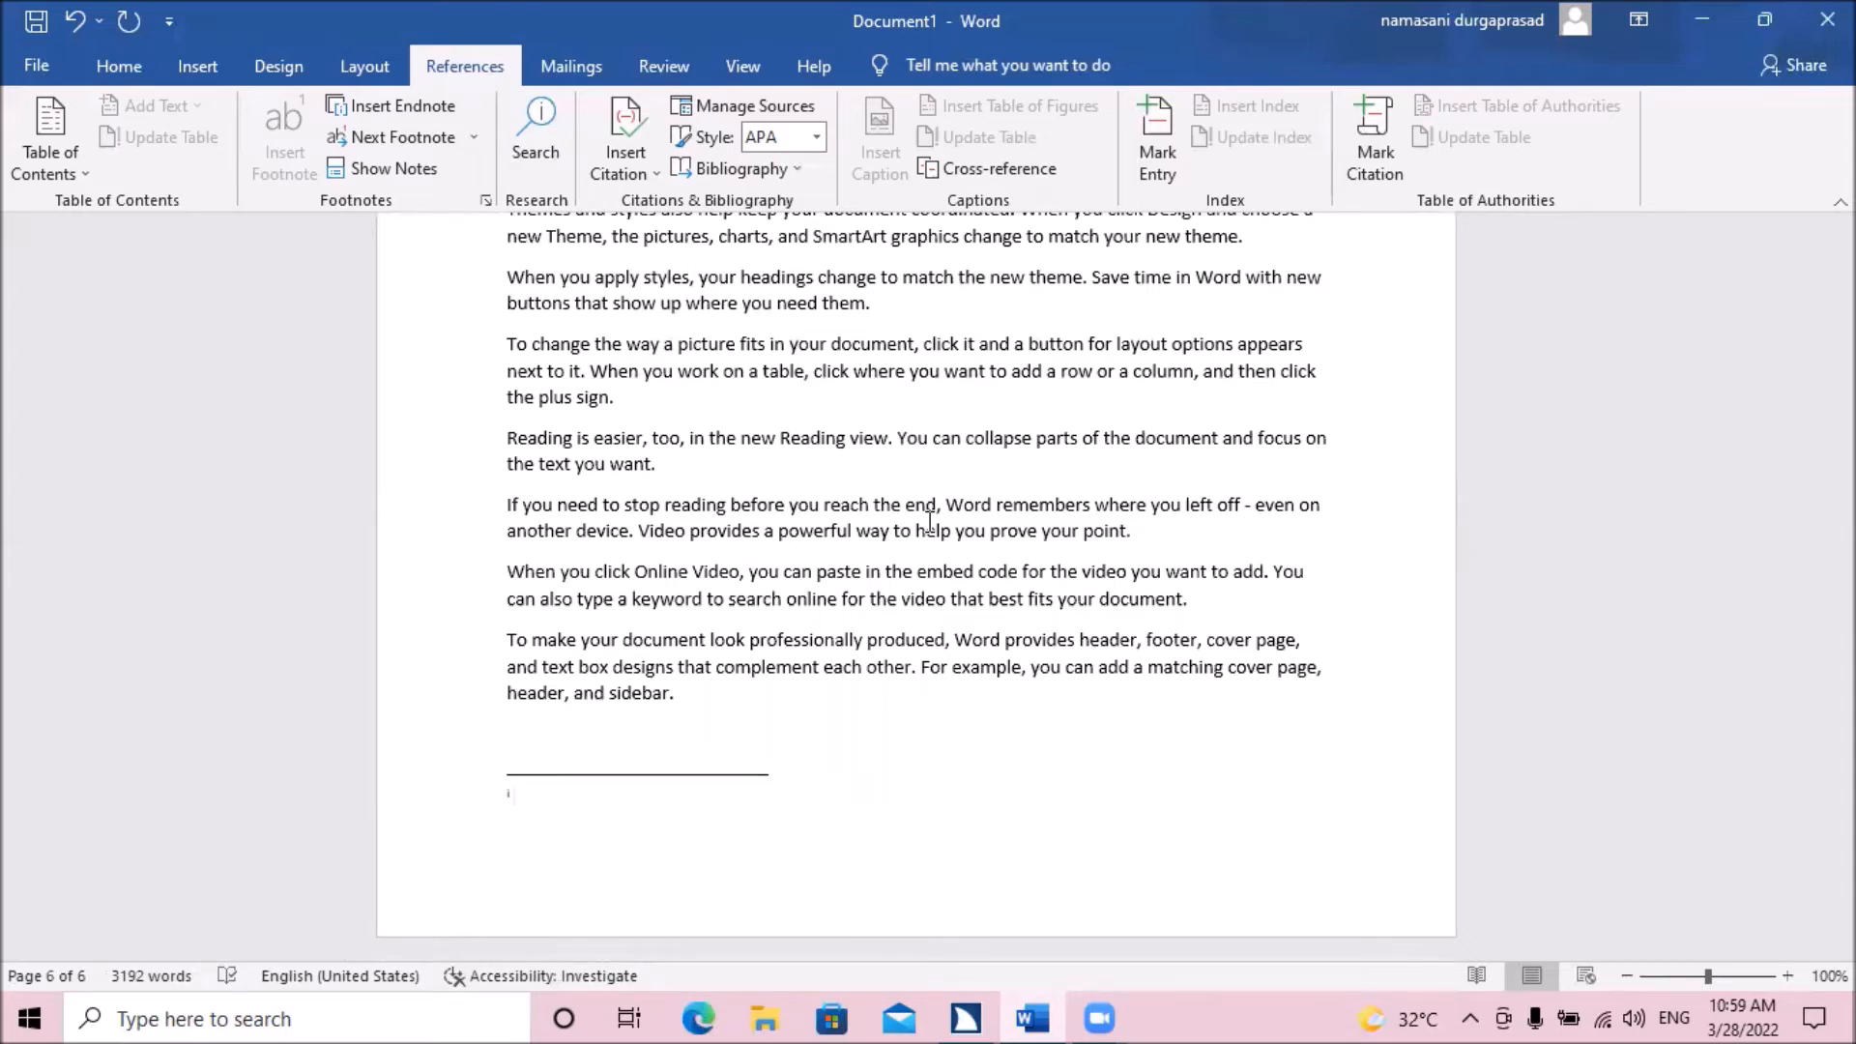
# Check the endnote reference in the first sentence and go to the endnote area below the document's last paragraph.
pyautogui.hotkey('ctrl', 'Home')
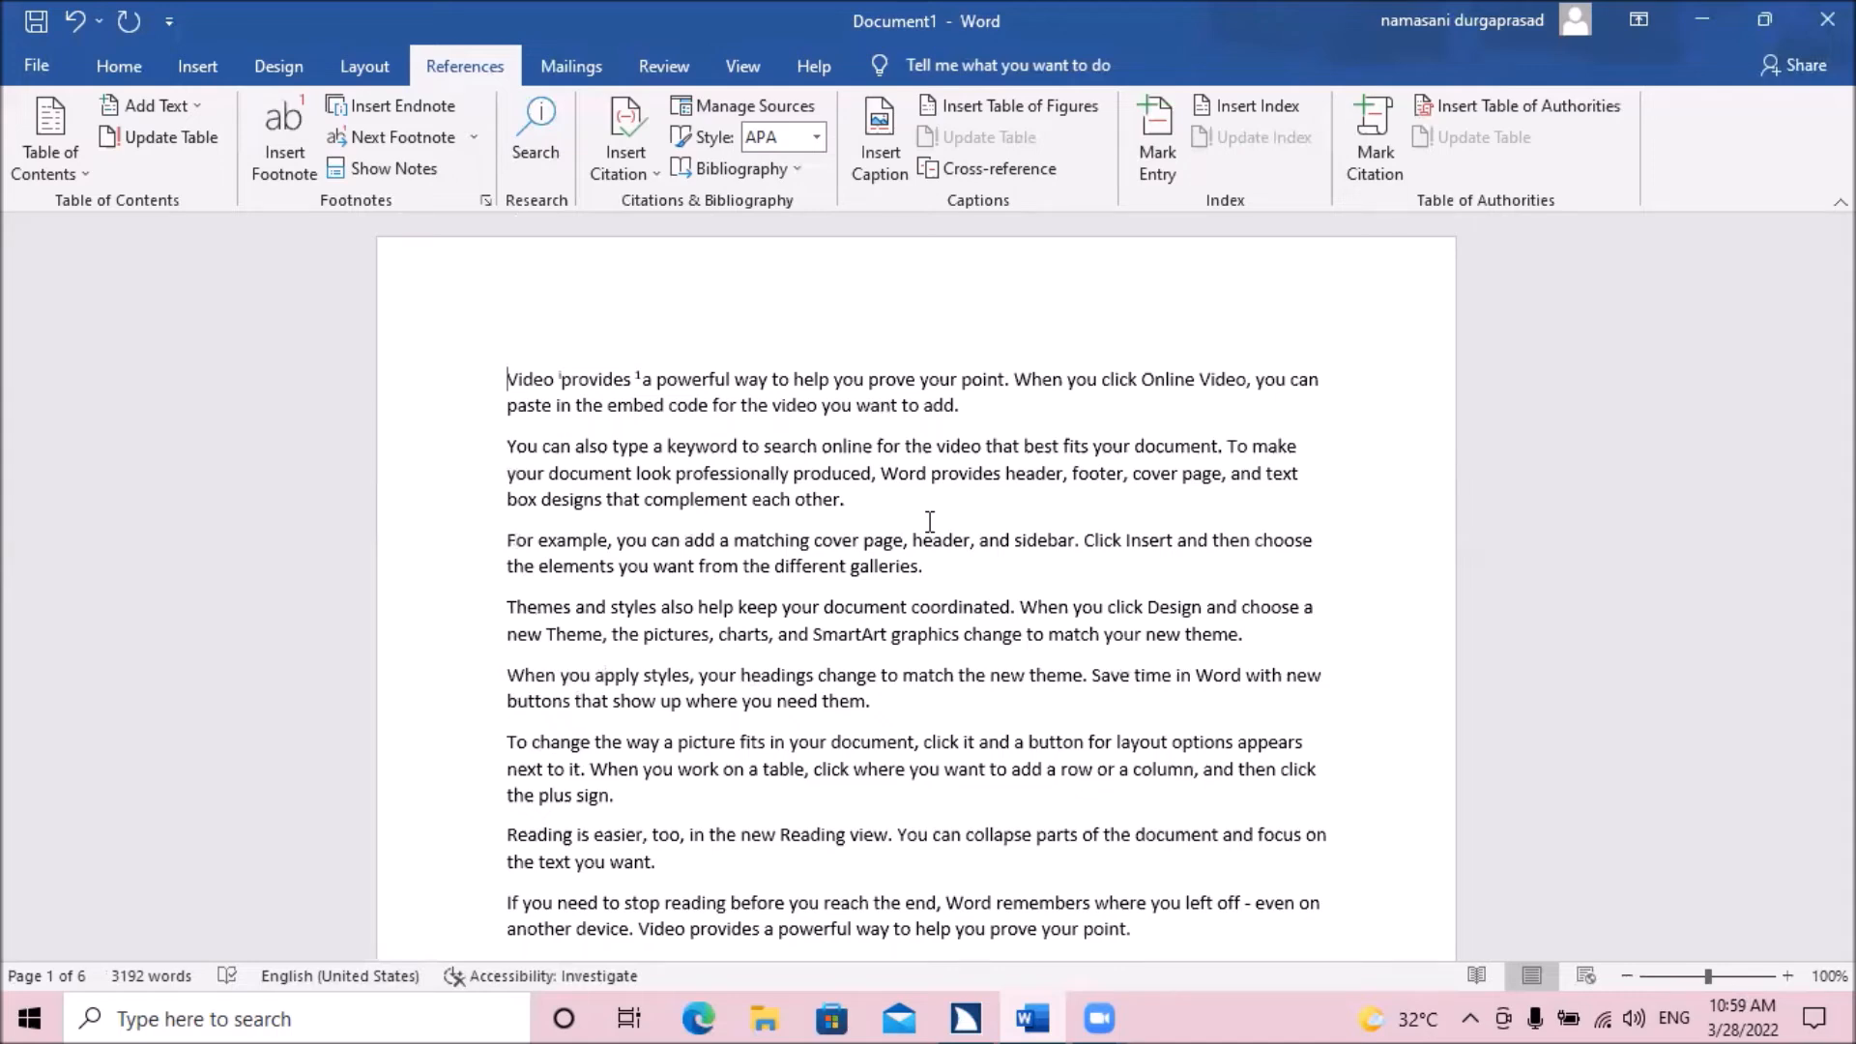
pyautogui.hotkey('ctrl', 'End')
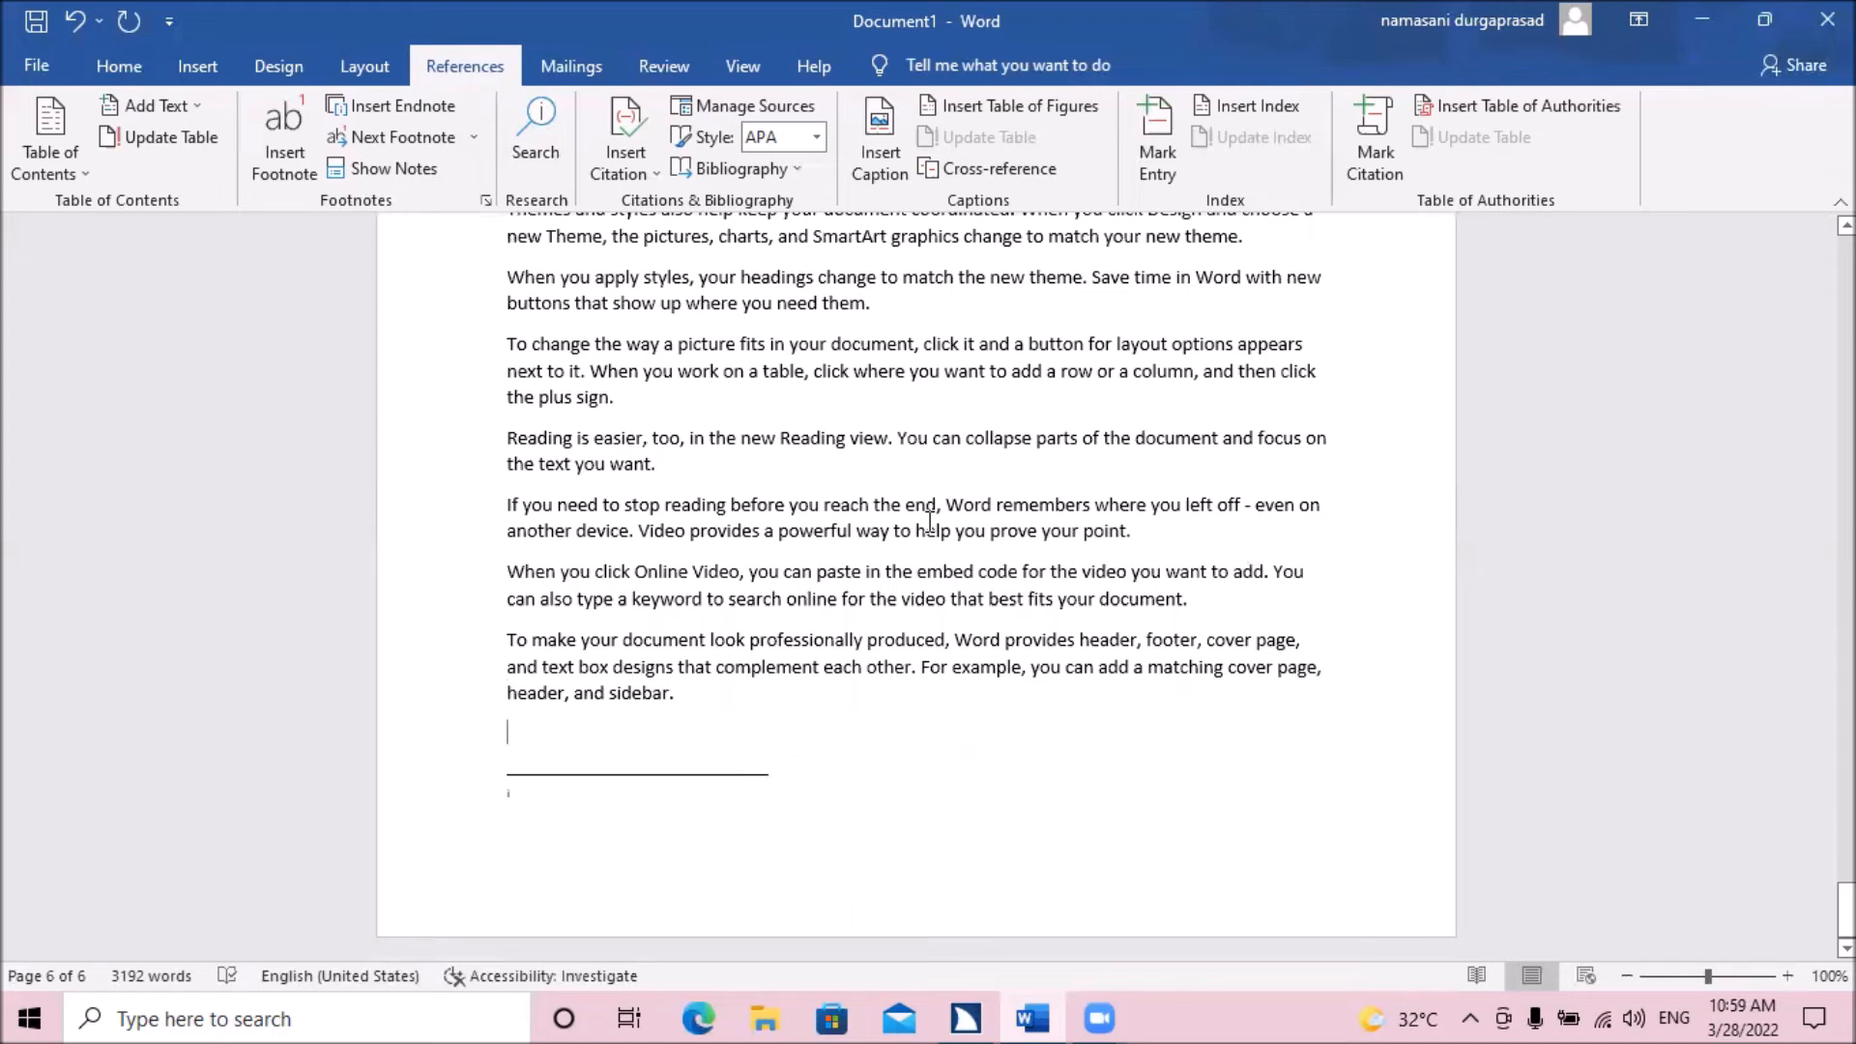
pyautogui.press('Down')
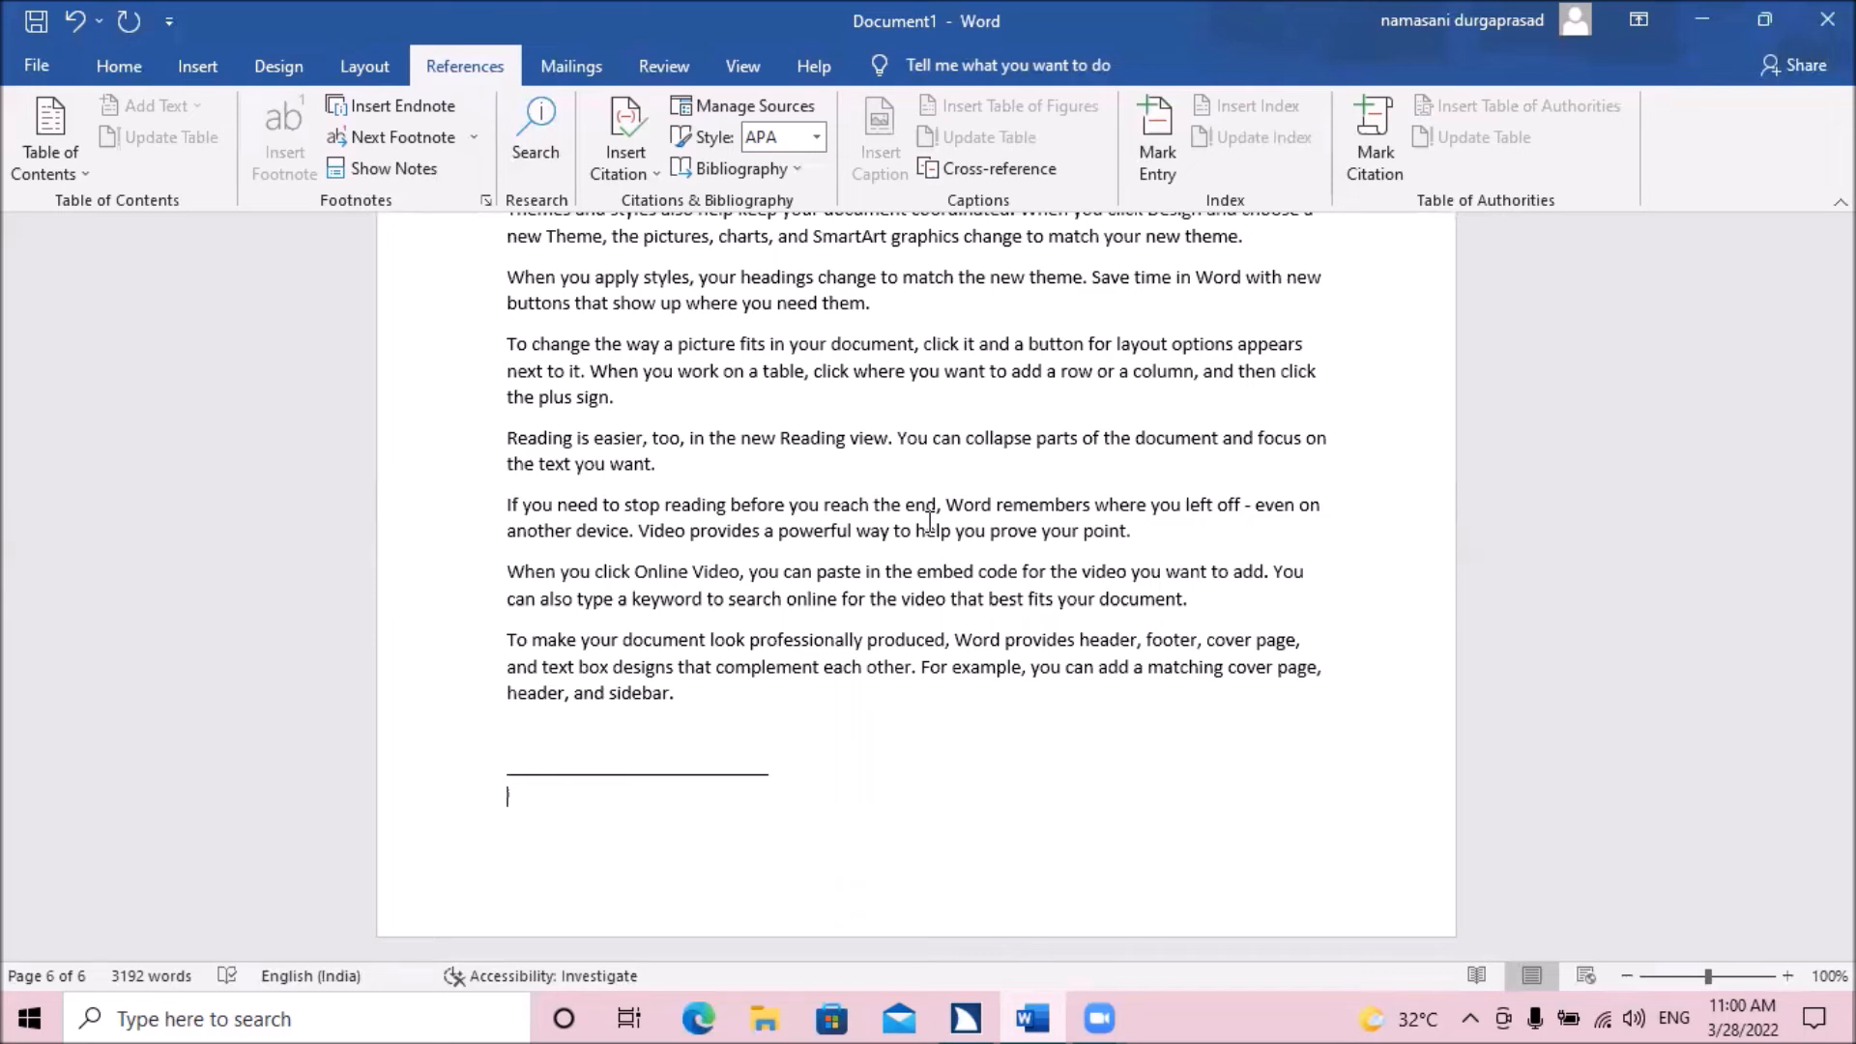
# Review the footnote commands, use Show Notes to go from the endnote area to its reference, and return to the first sentence's beginning.
pyautogui.hotkey('alt', 's')
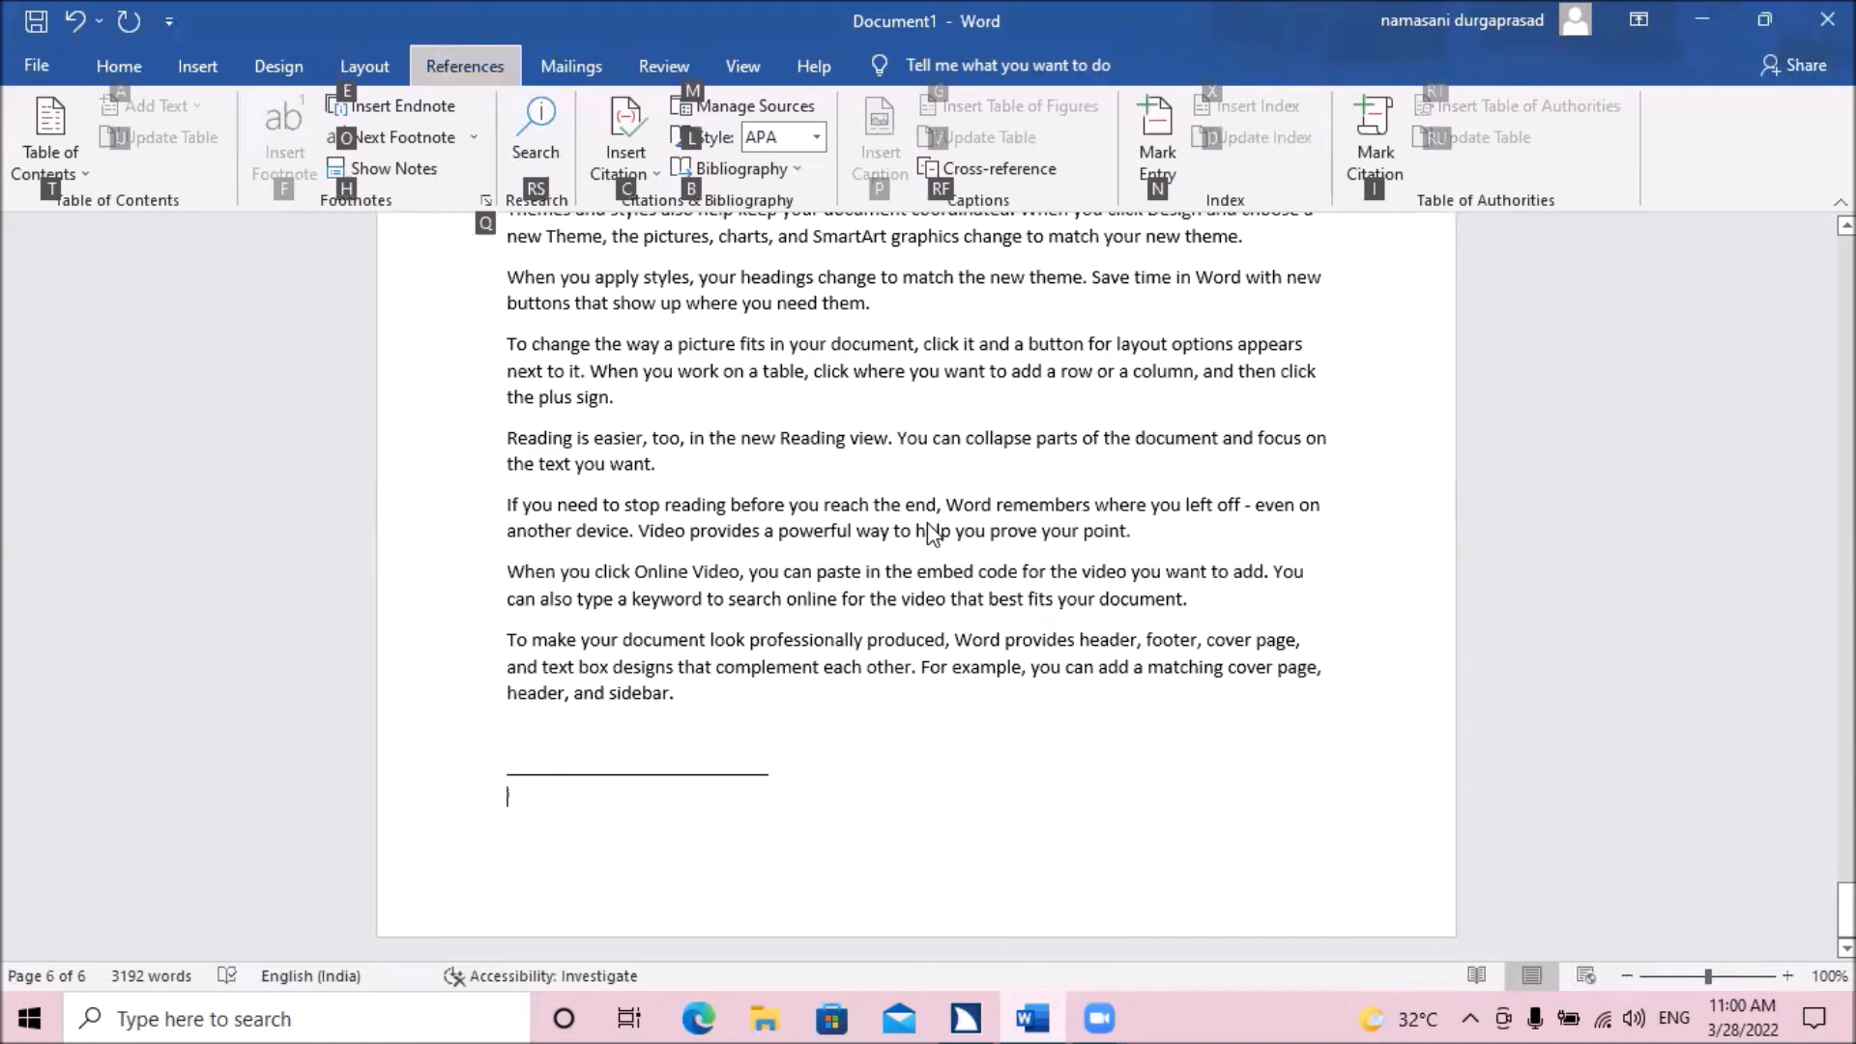
pyautogui.press('t')
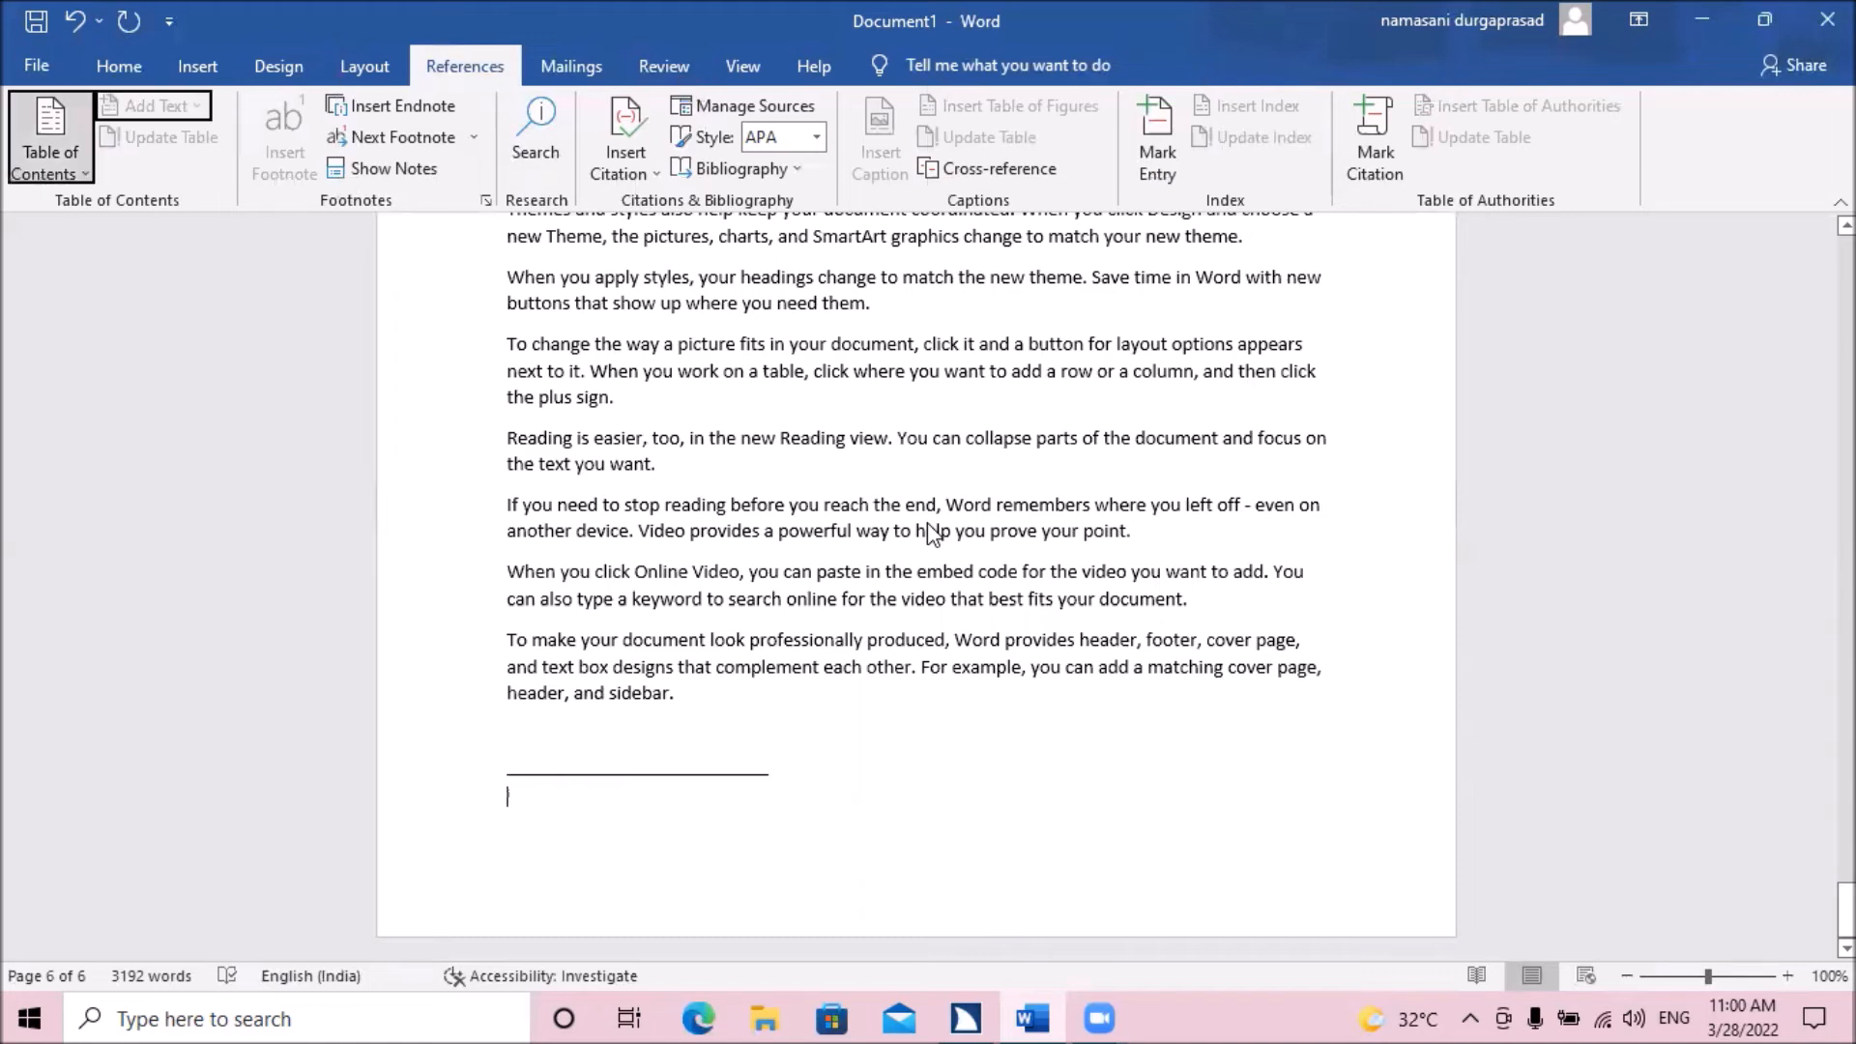
pyautogui.press('Tab')
pyautogui.press('Tab')
pyautogui.press('Tab')
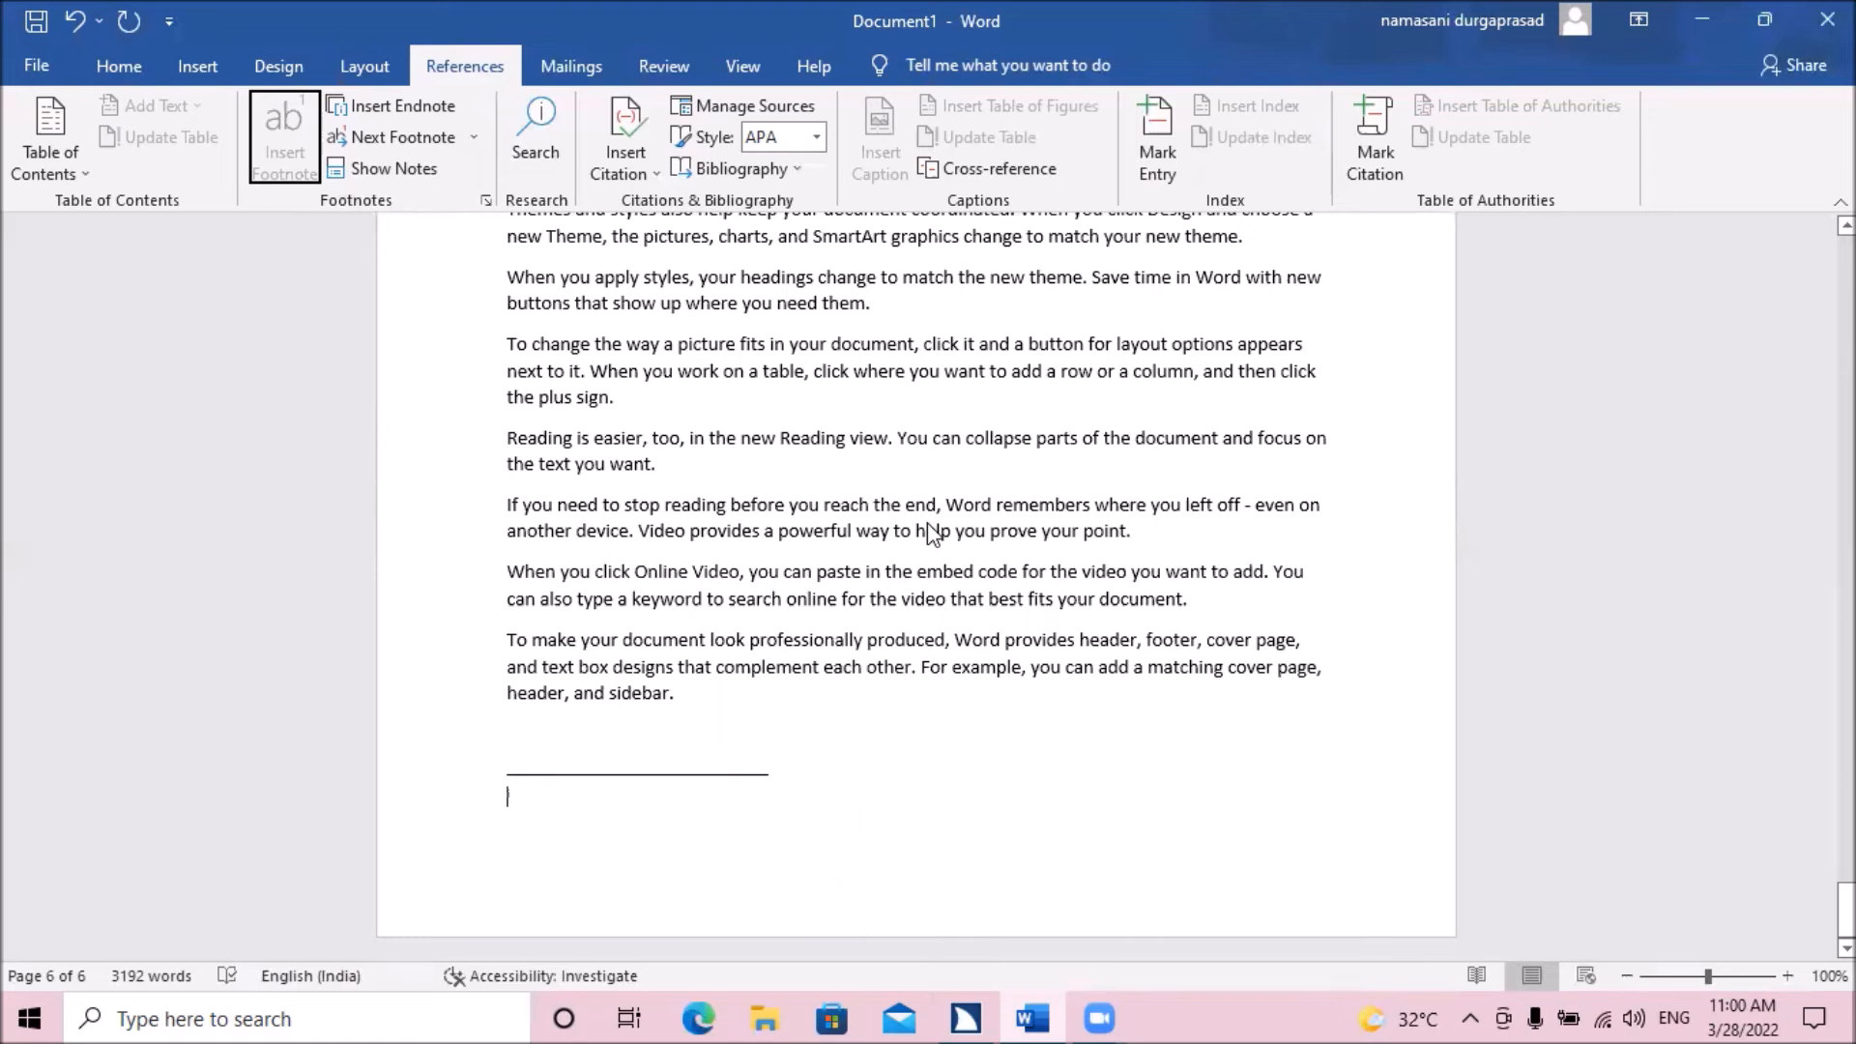
pyautogui.press('Tab')
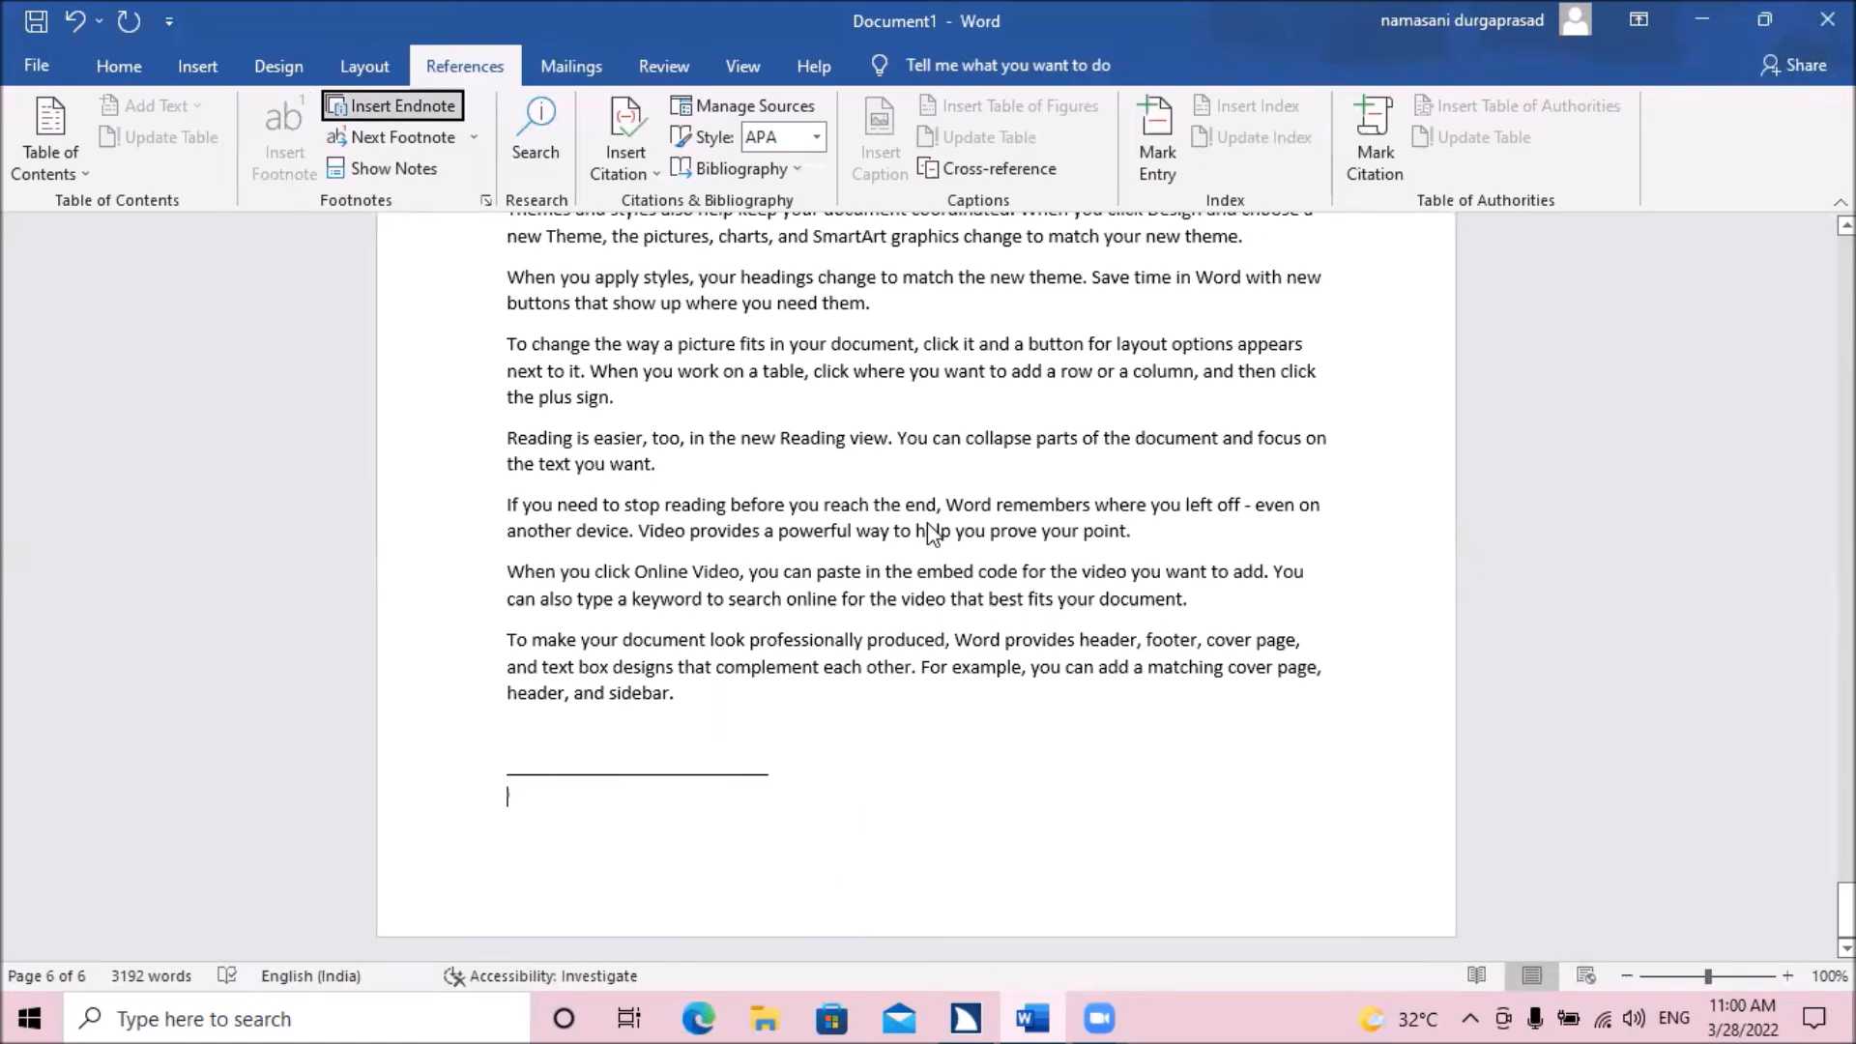
pyautogui.press('Tab')
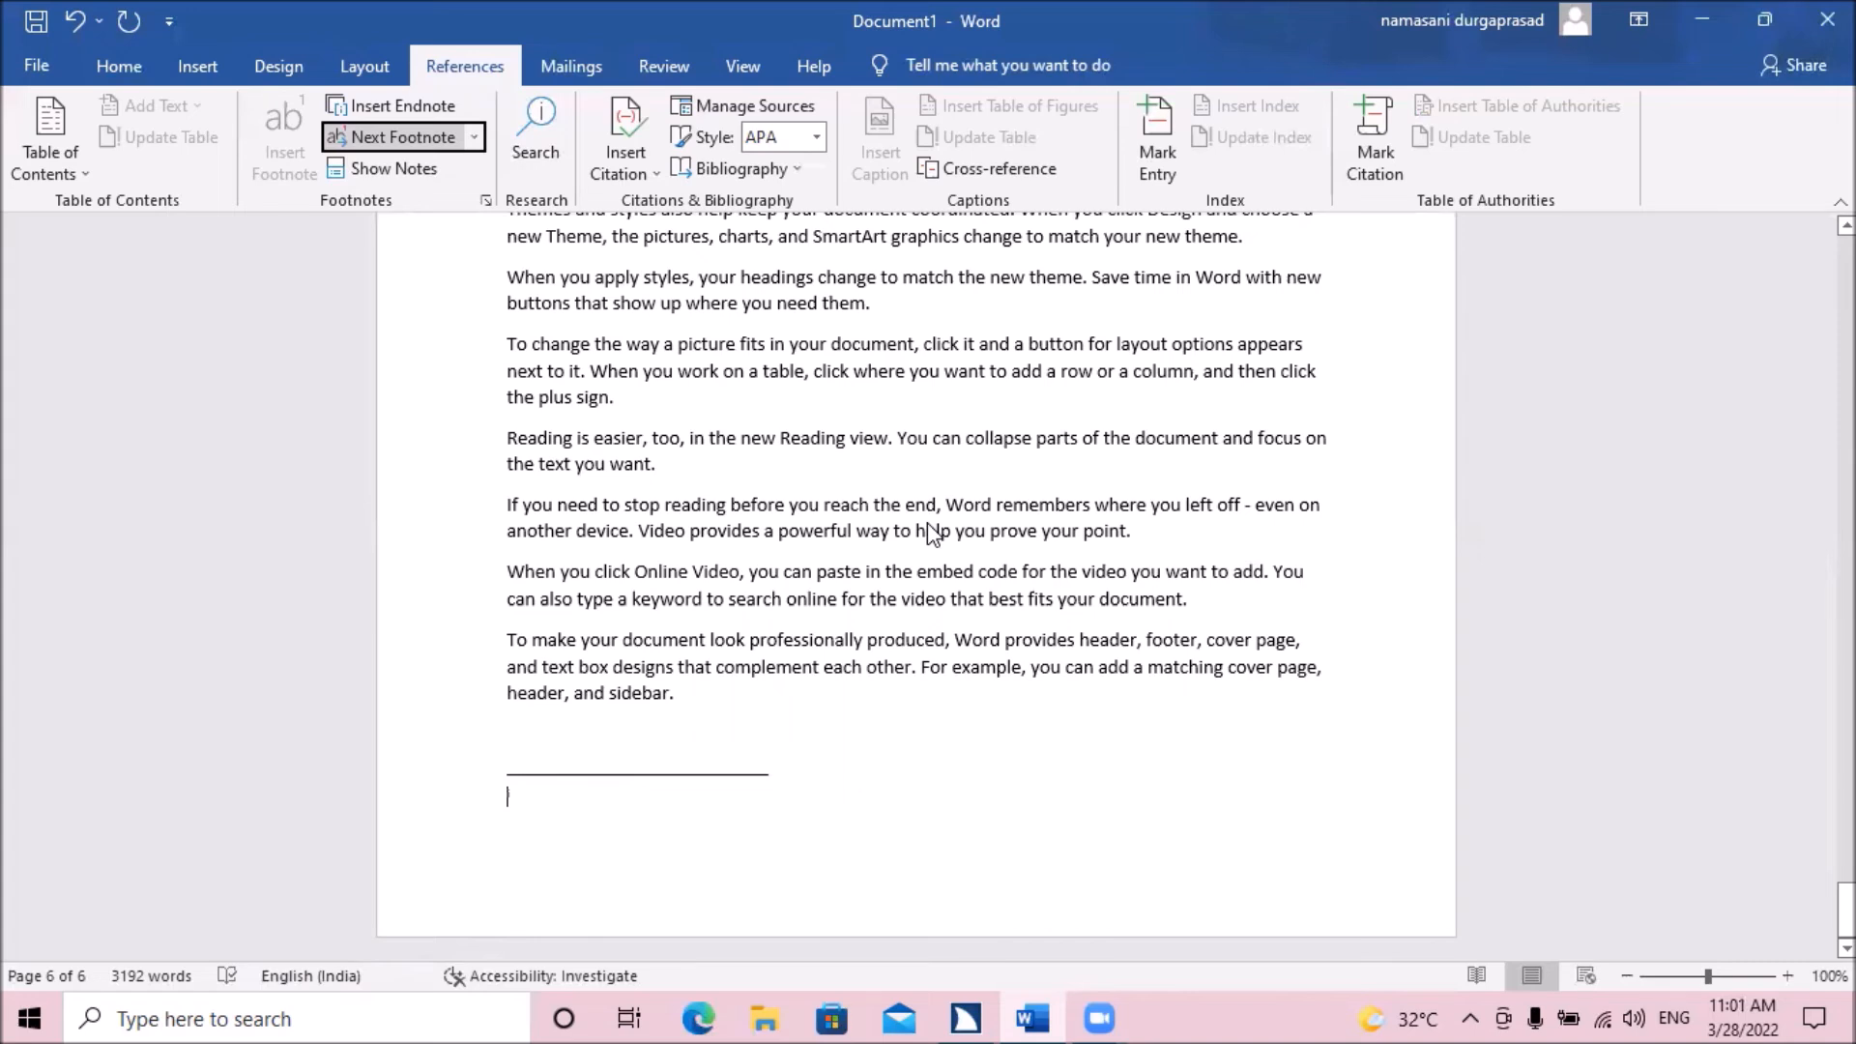
pyautogui.press('Down')
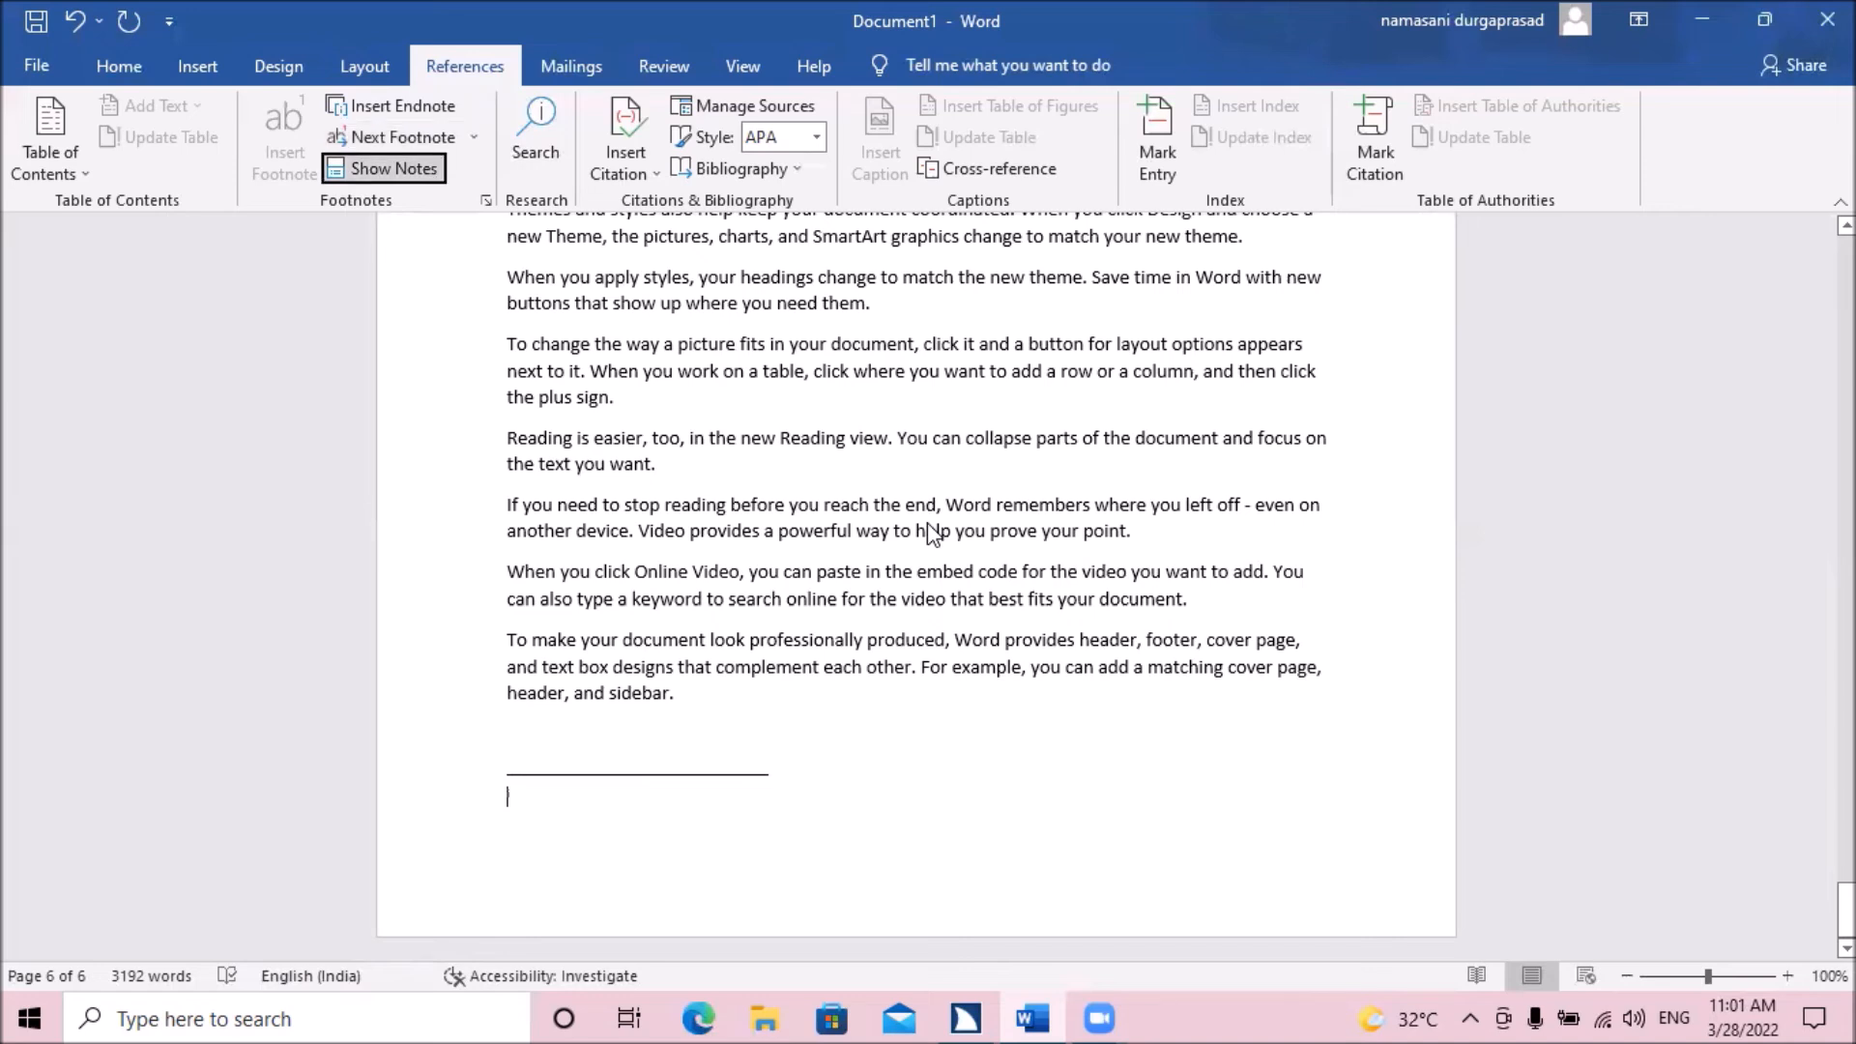
pyautogui.press('Down')
pyautogui.press('Up')
pyautogui.press('Tab')
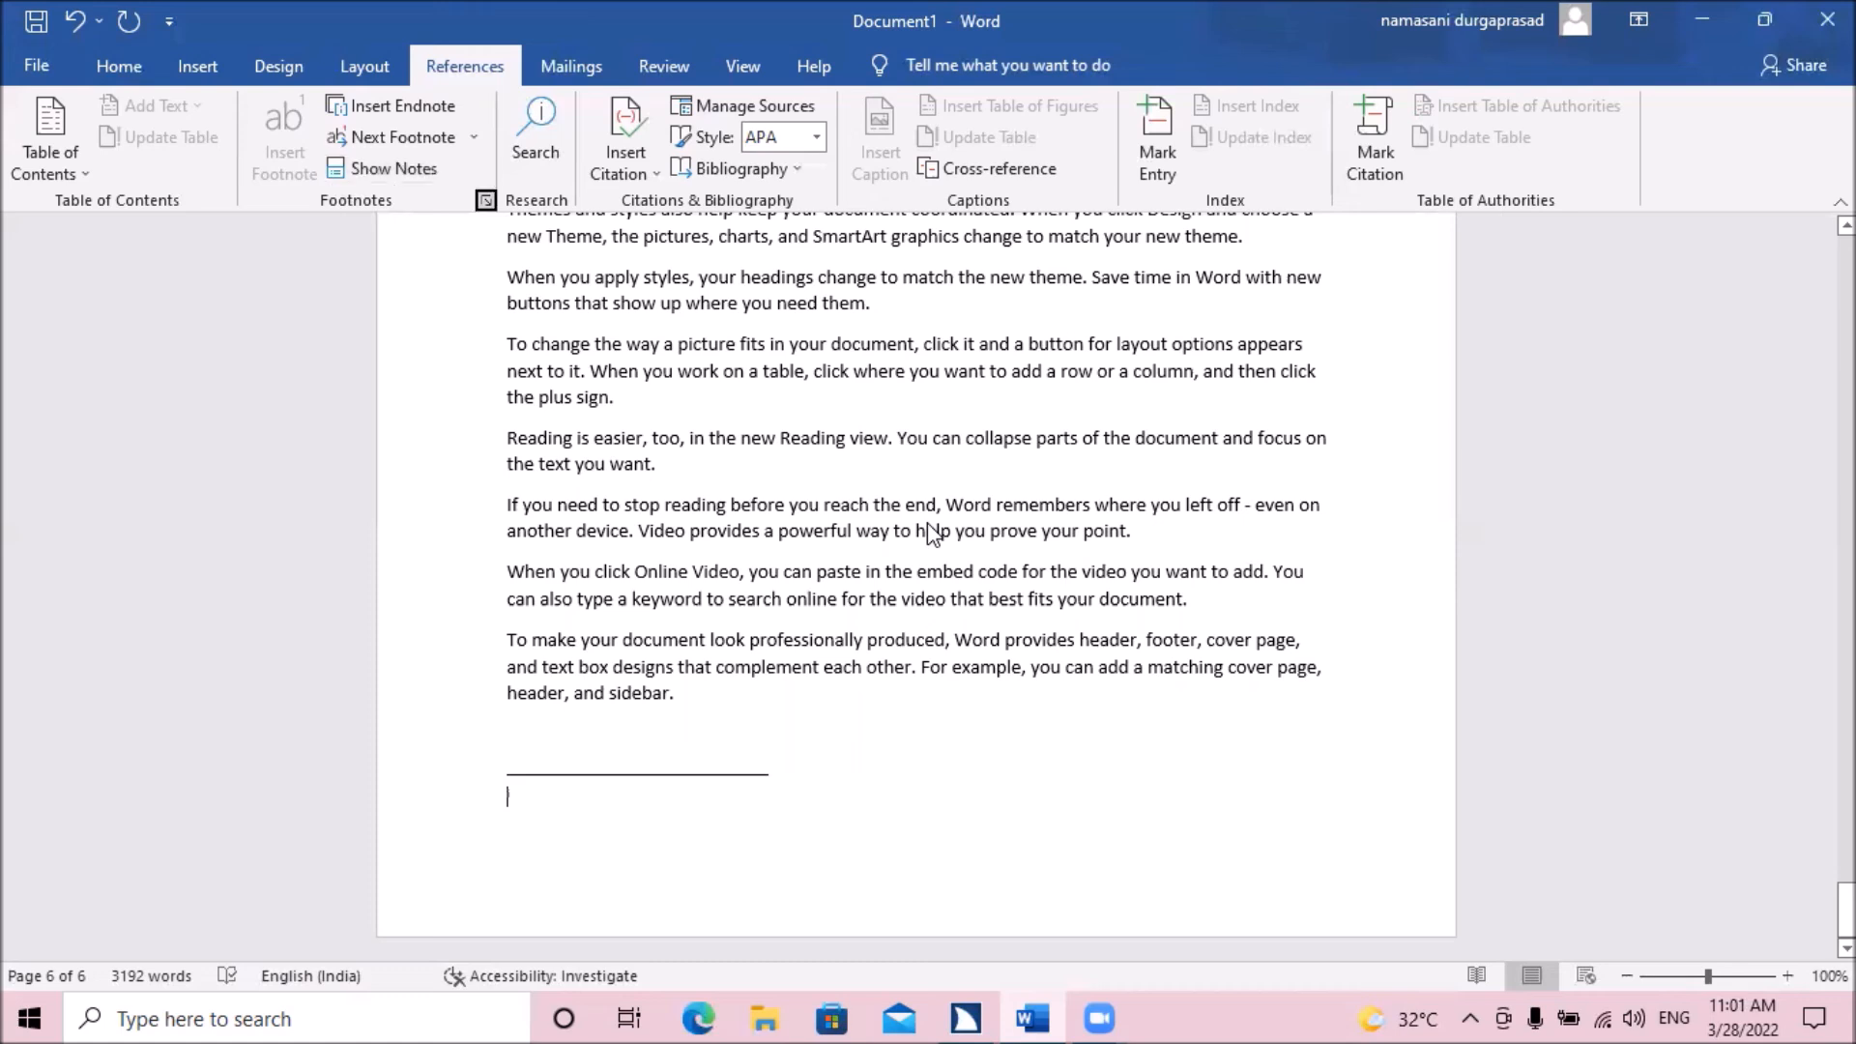
pyautogui.hotkey('shift', 'Tab')
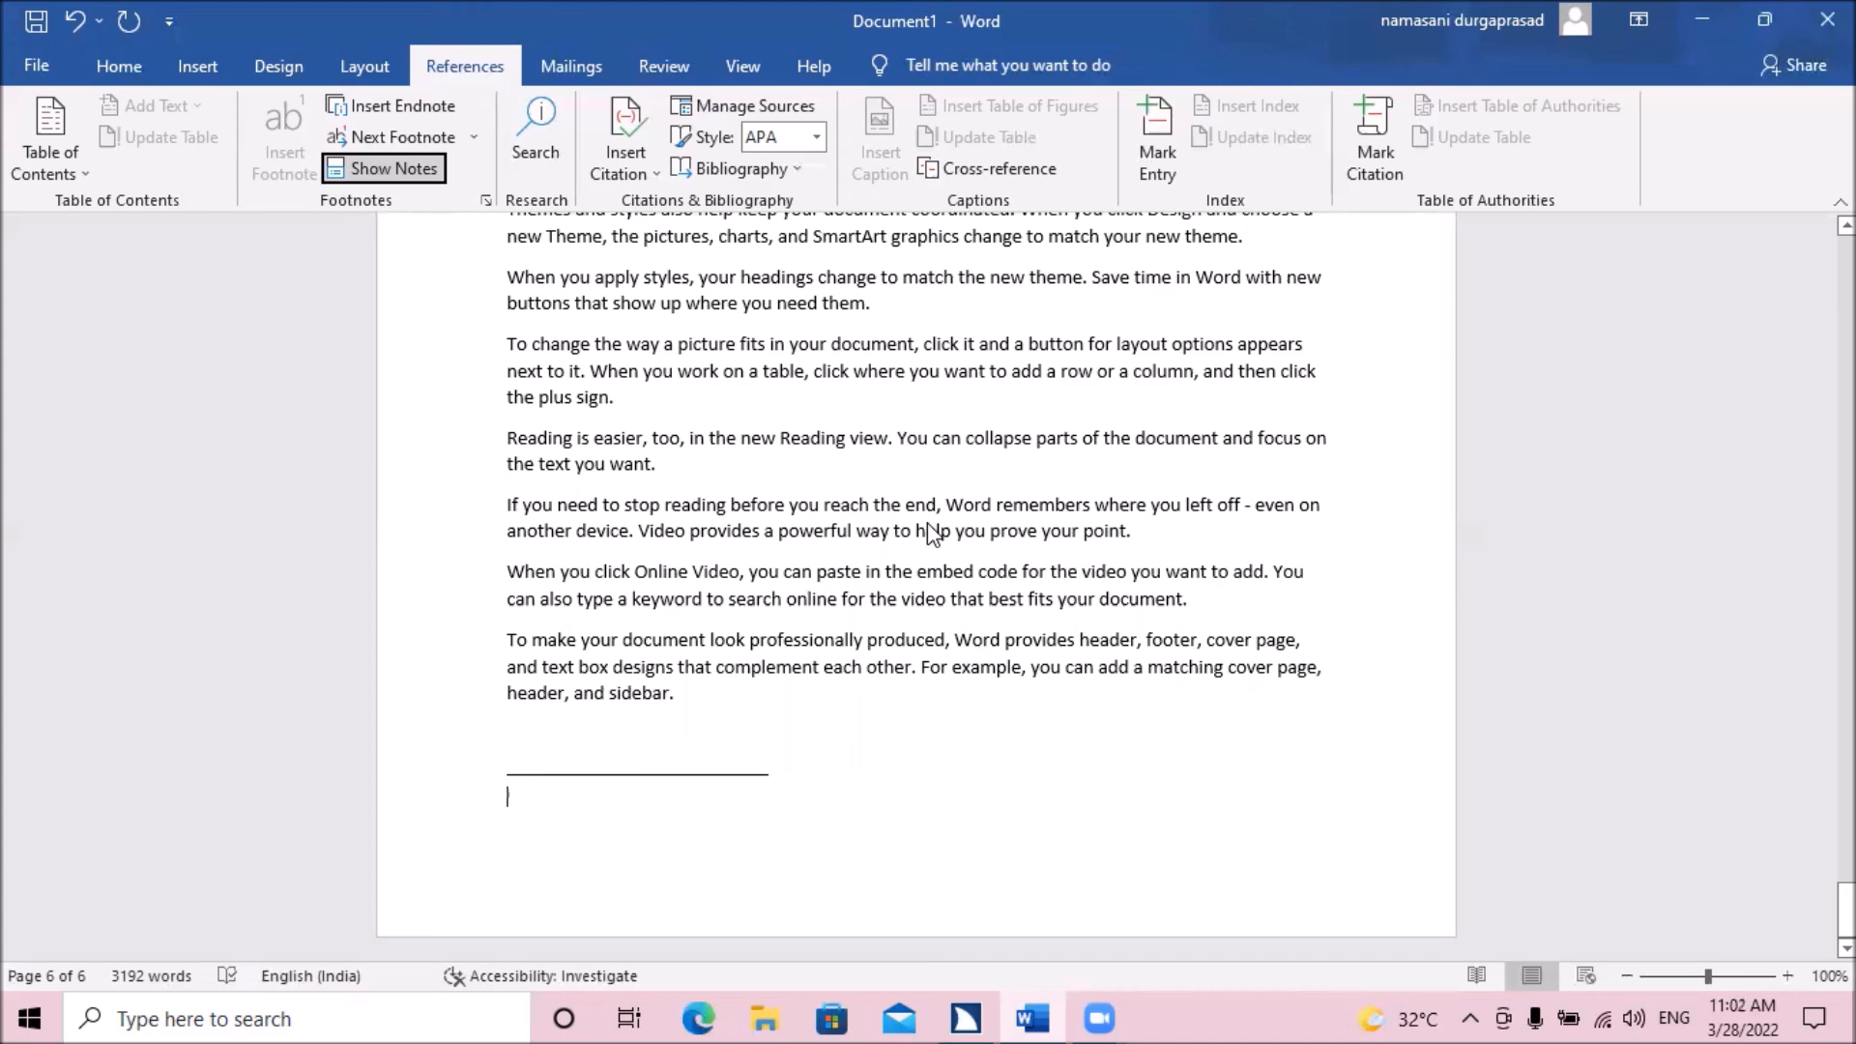
pyautogui.press('Return')
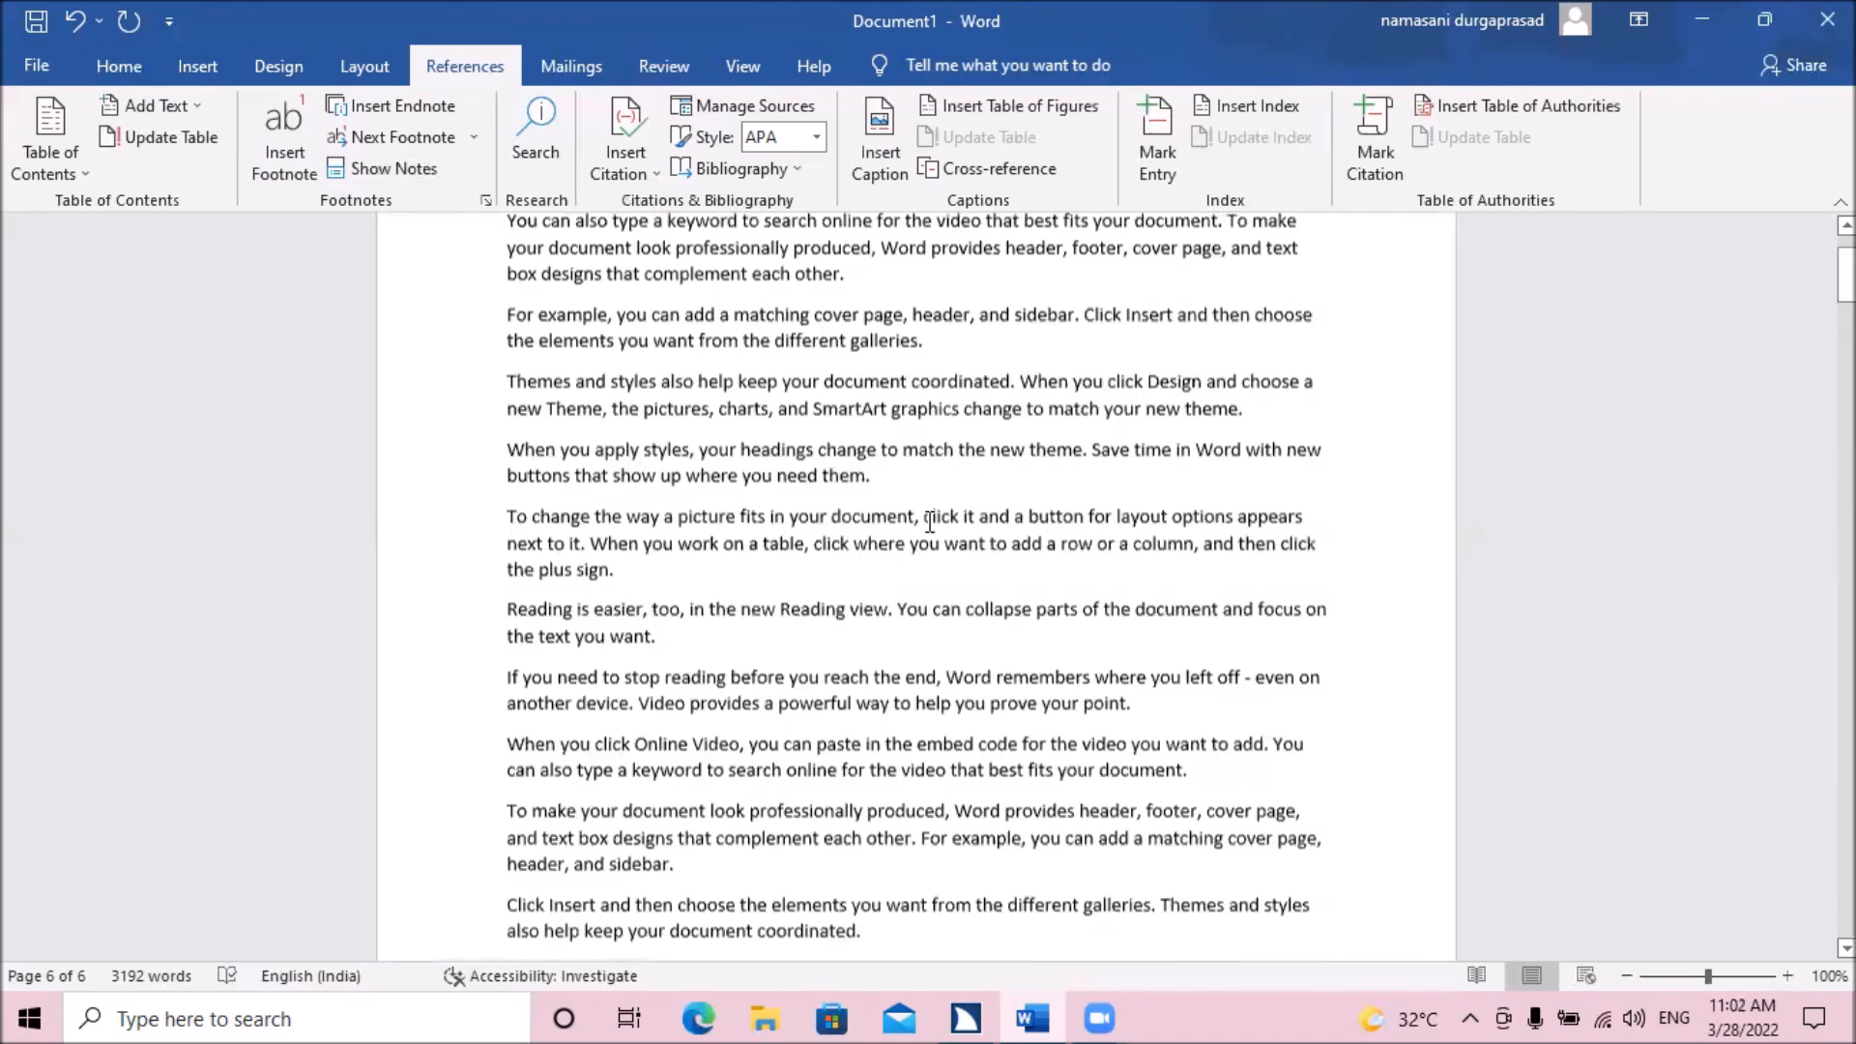
pyautogui.press('Home')
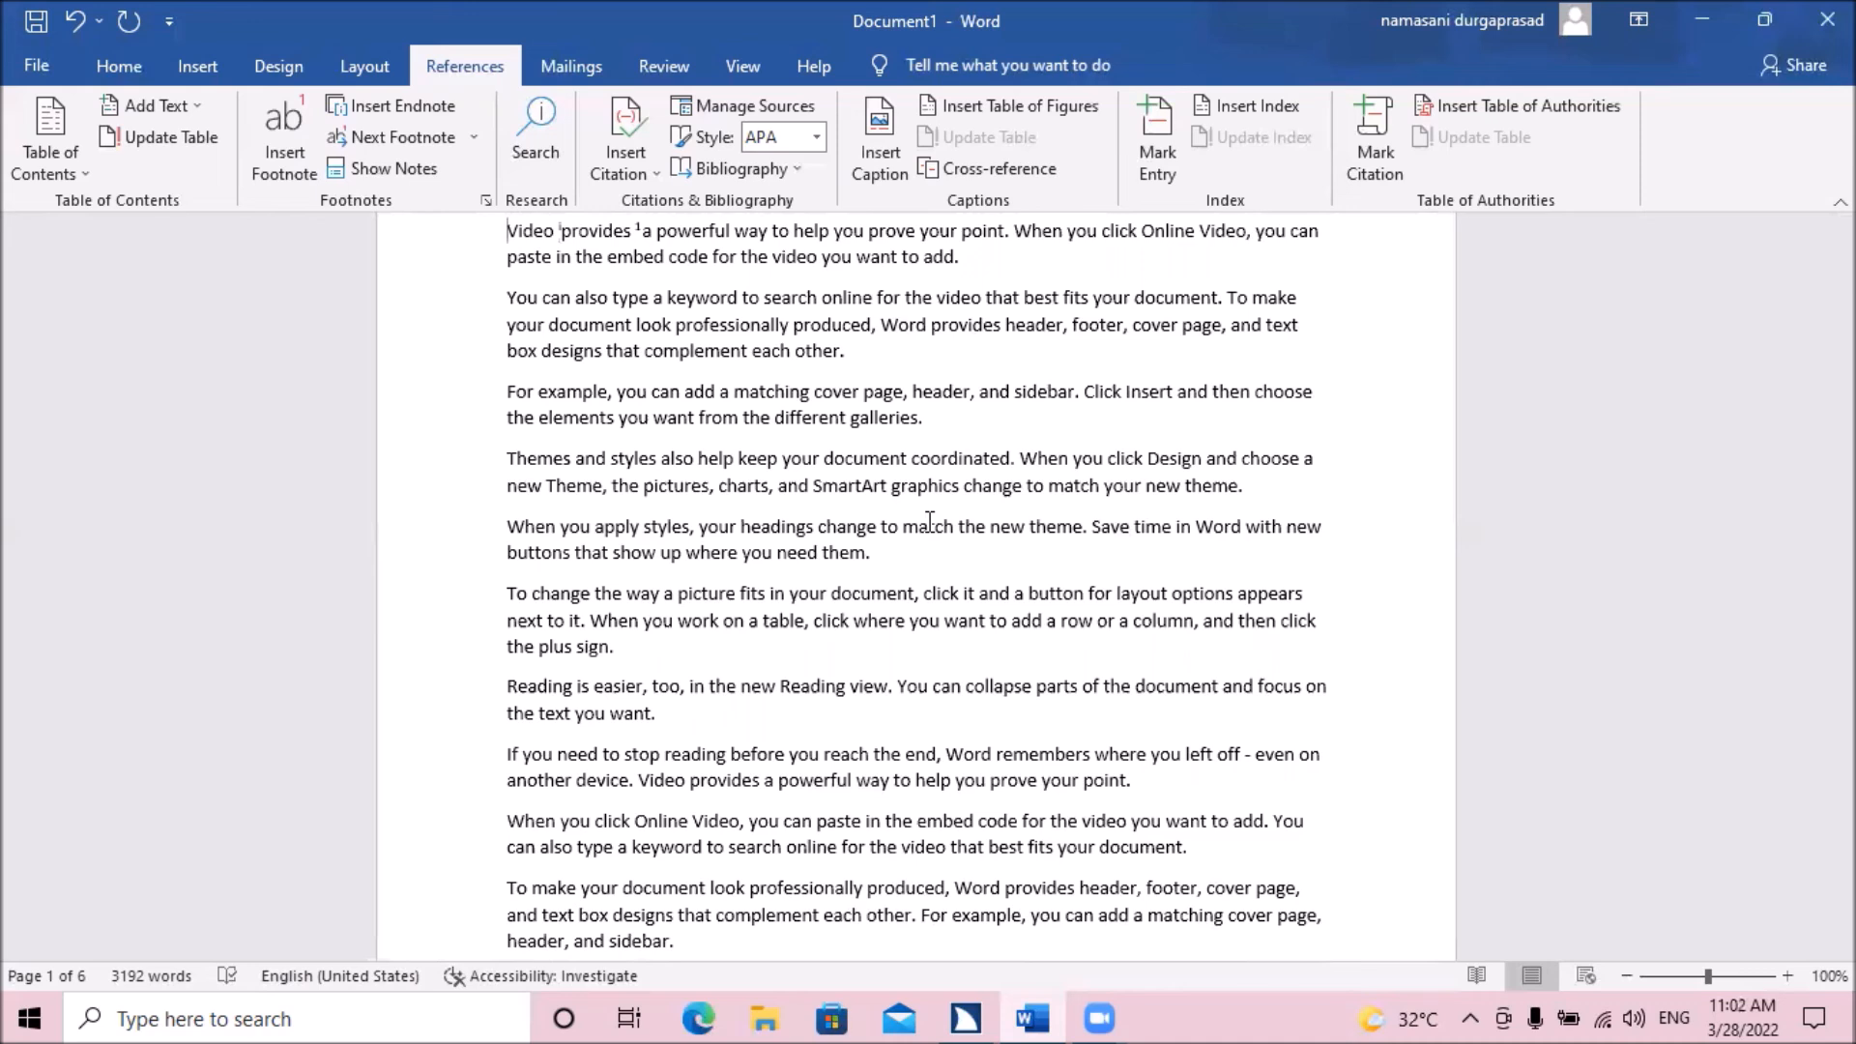
# Open the Footnote and Endnote settings with the cursor at the beginning of the first sentence.
pyautogui.press('alt')
pyautogui.press('Tab')
pyautogui.press('Tab')
pyautogui.press('Tab')
pyautogui.press('Tab')
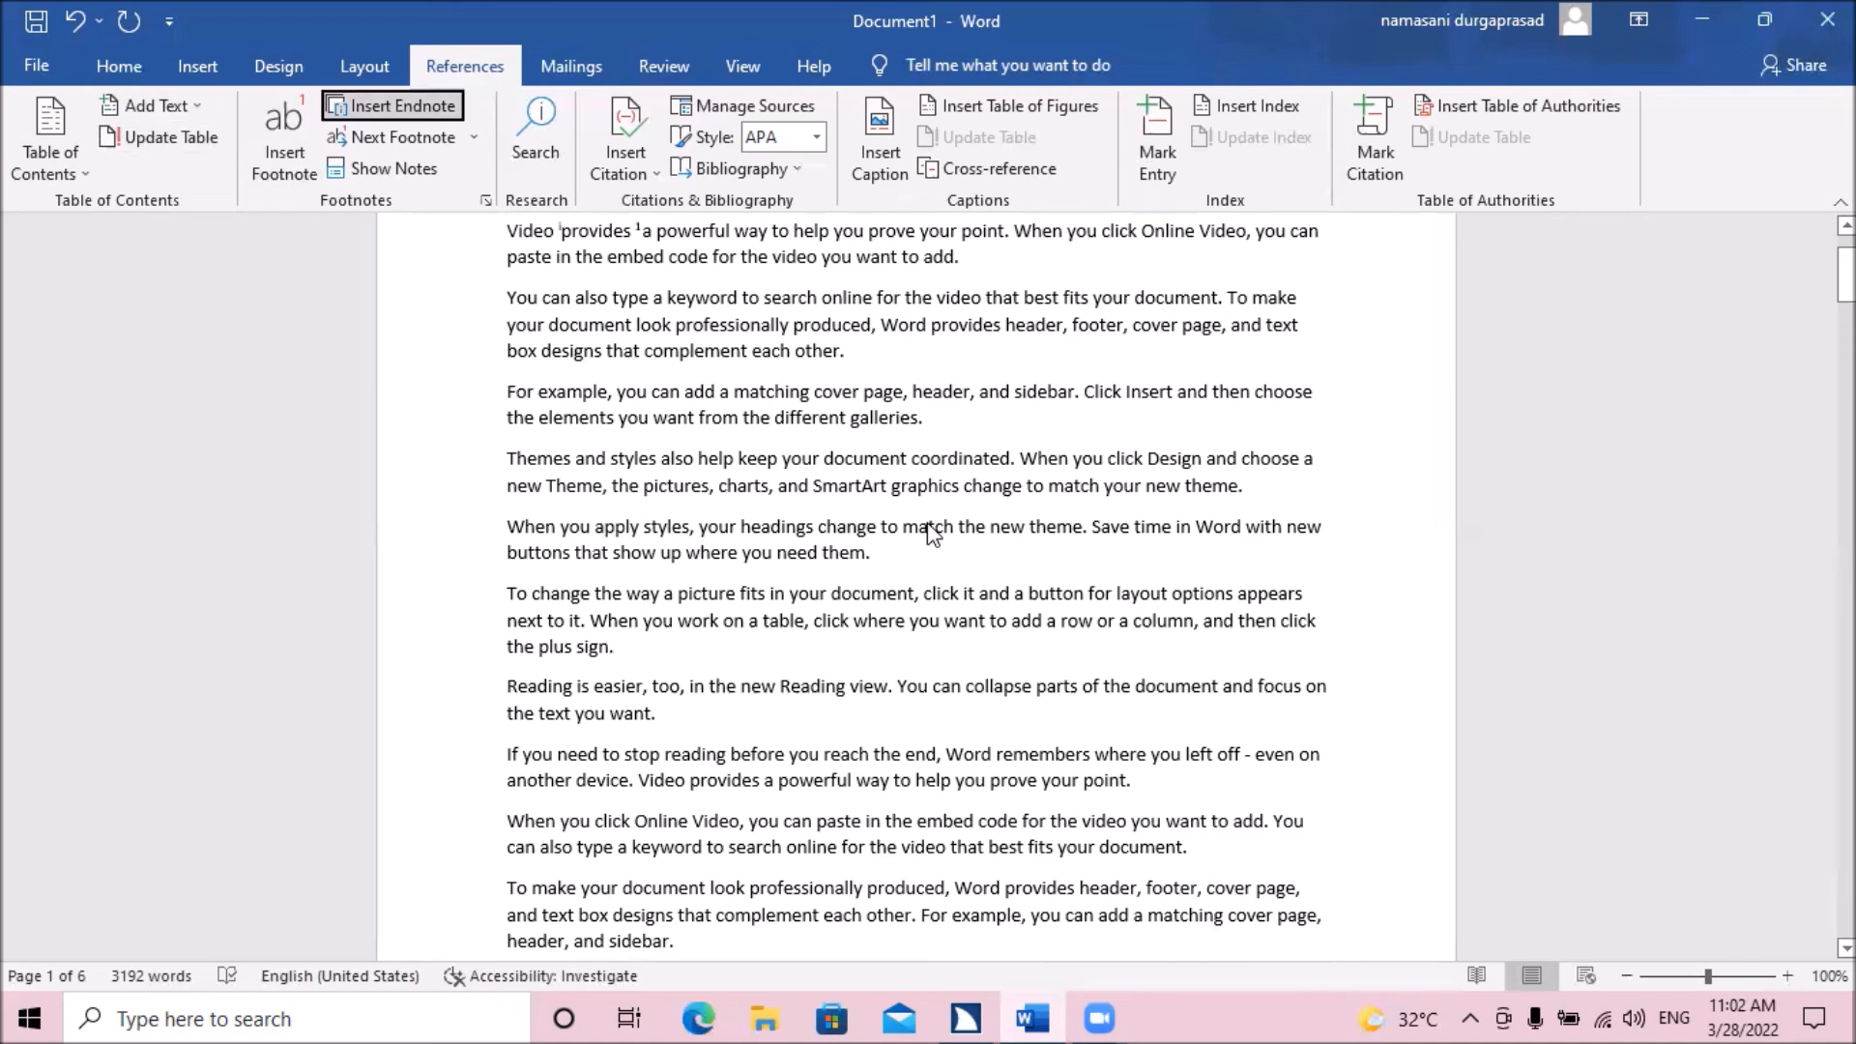
pyautogui.press('Tab')
pyautogui.press('Tab')
pyautogui.press('Tab')
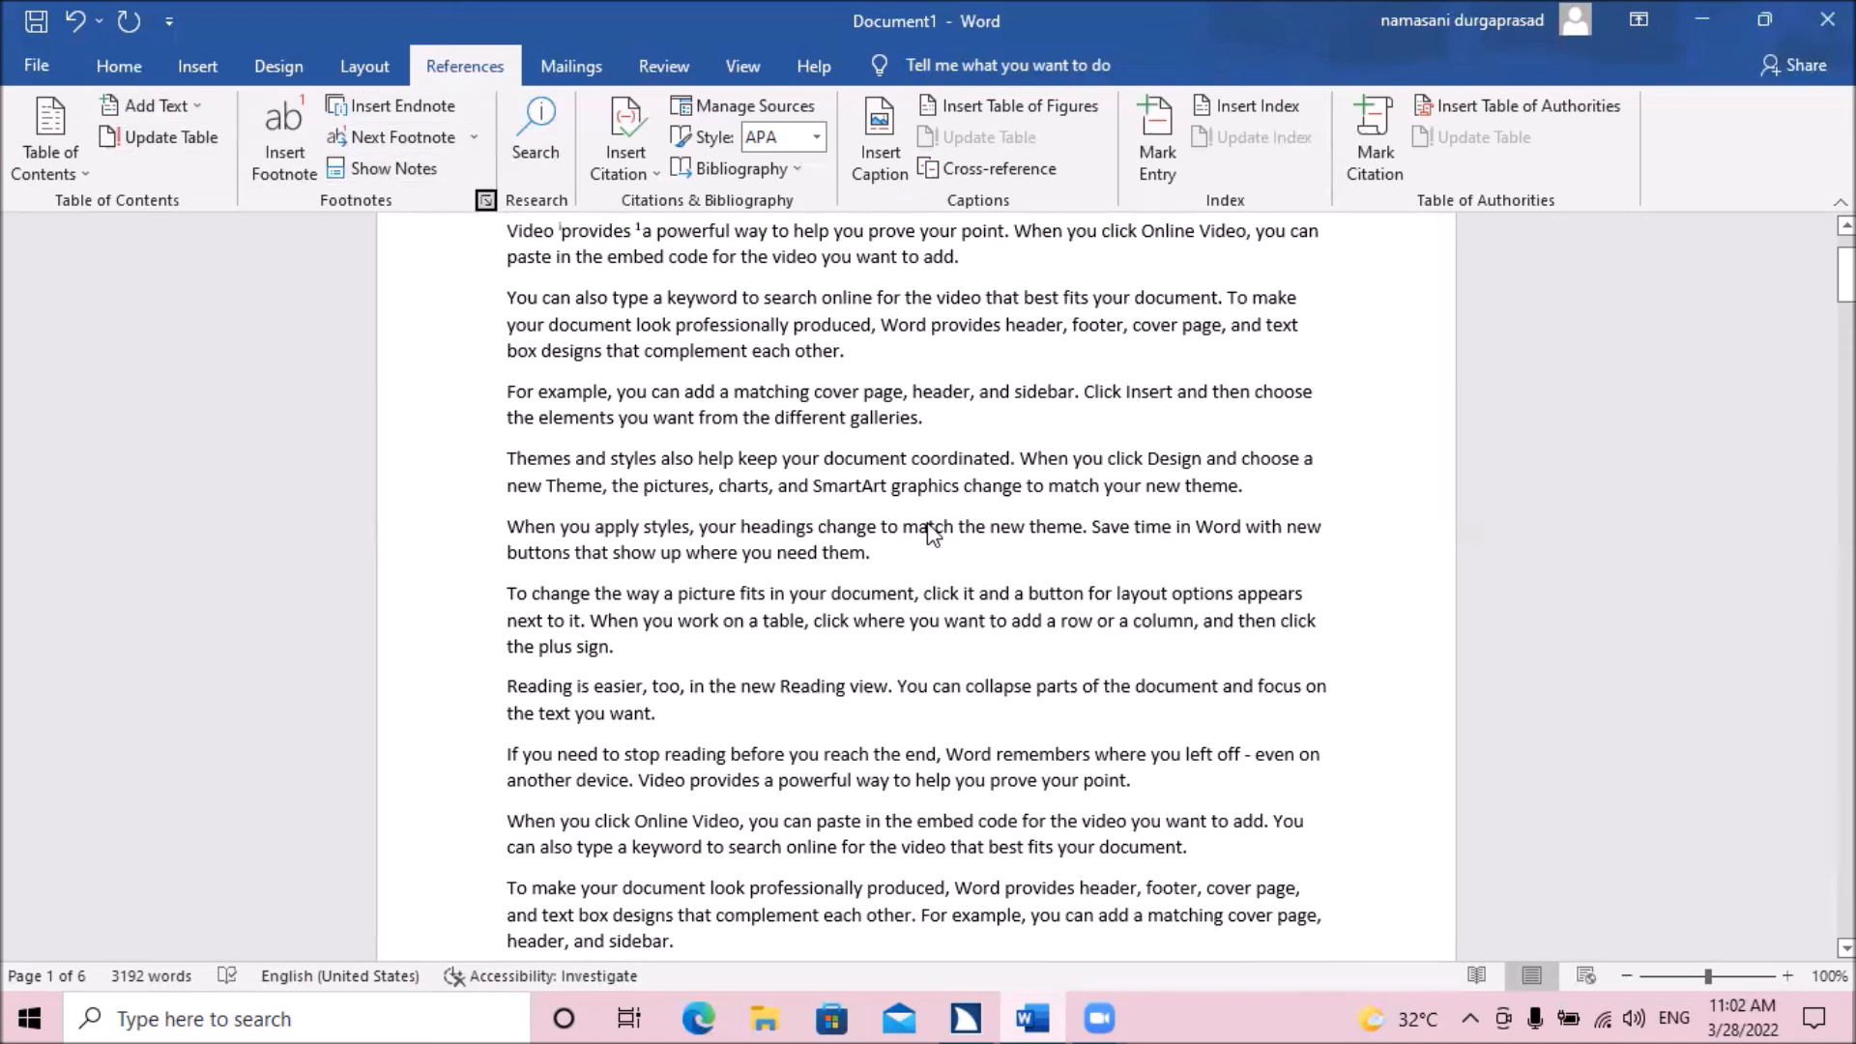
pyautogui.press('Tab')
pyautogui.hotkey('shift', 'Tab')
pyautogui.press('Return')
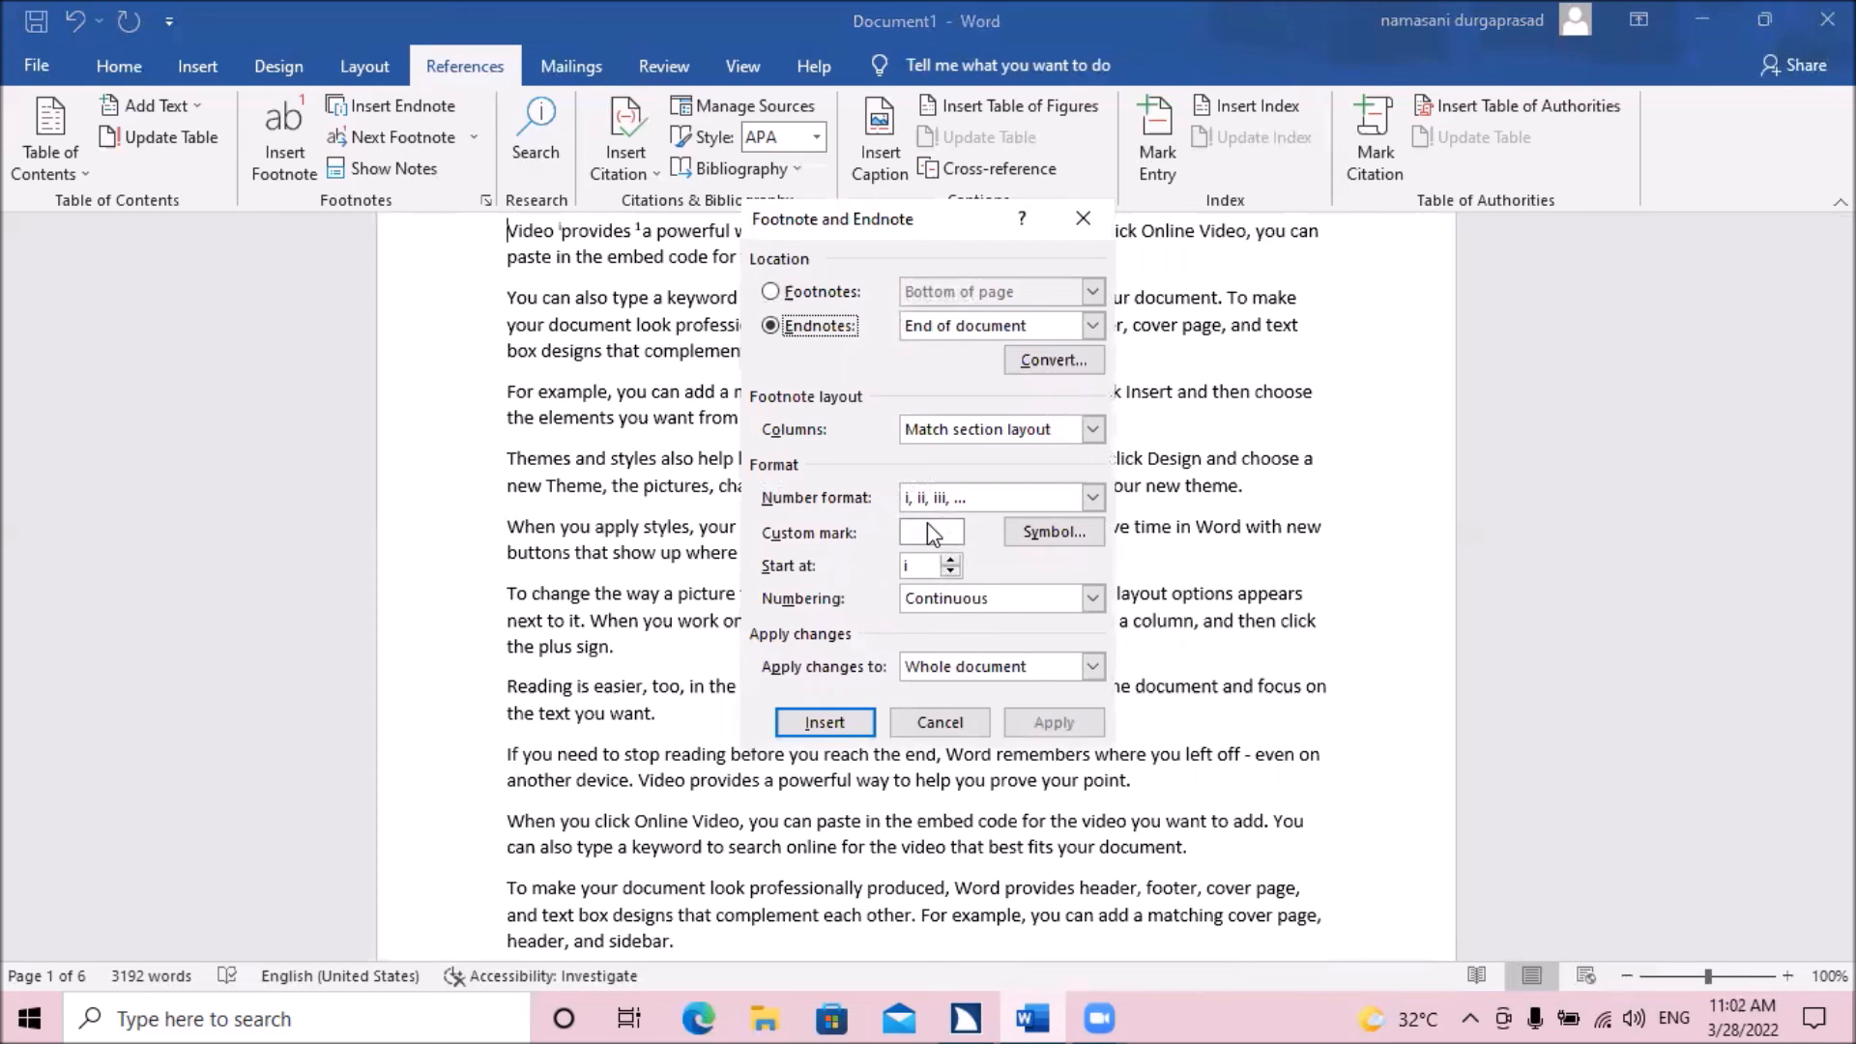
# Compare the location and format settings for footnotes and endnotes, finishing with Footnotes selected.
pyautogui.hotkey('alt', 'f')
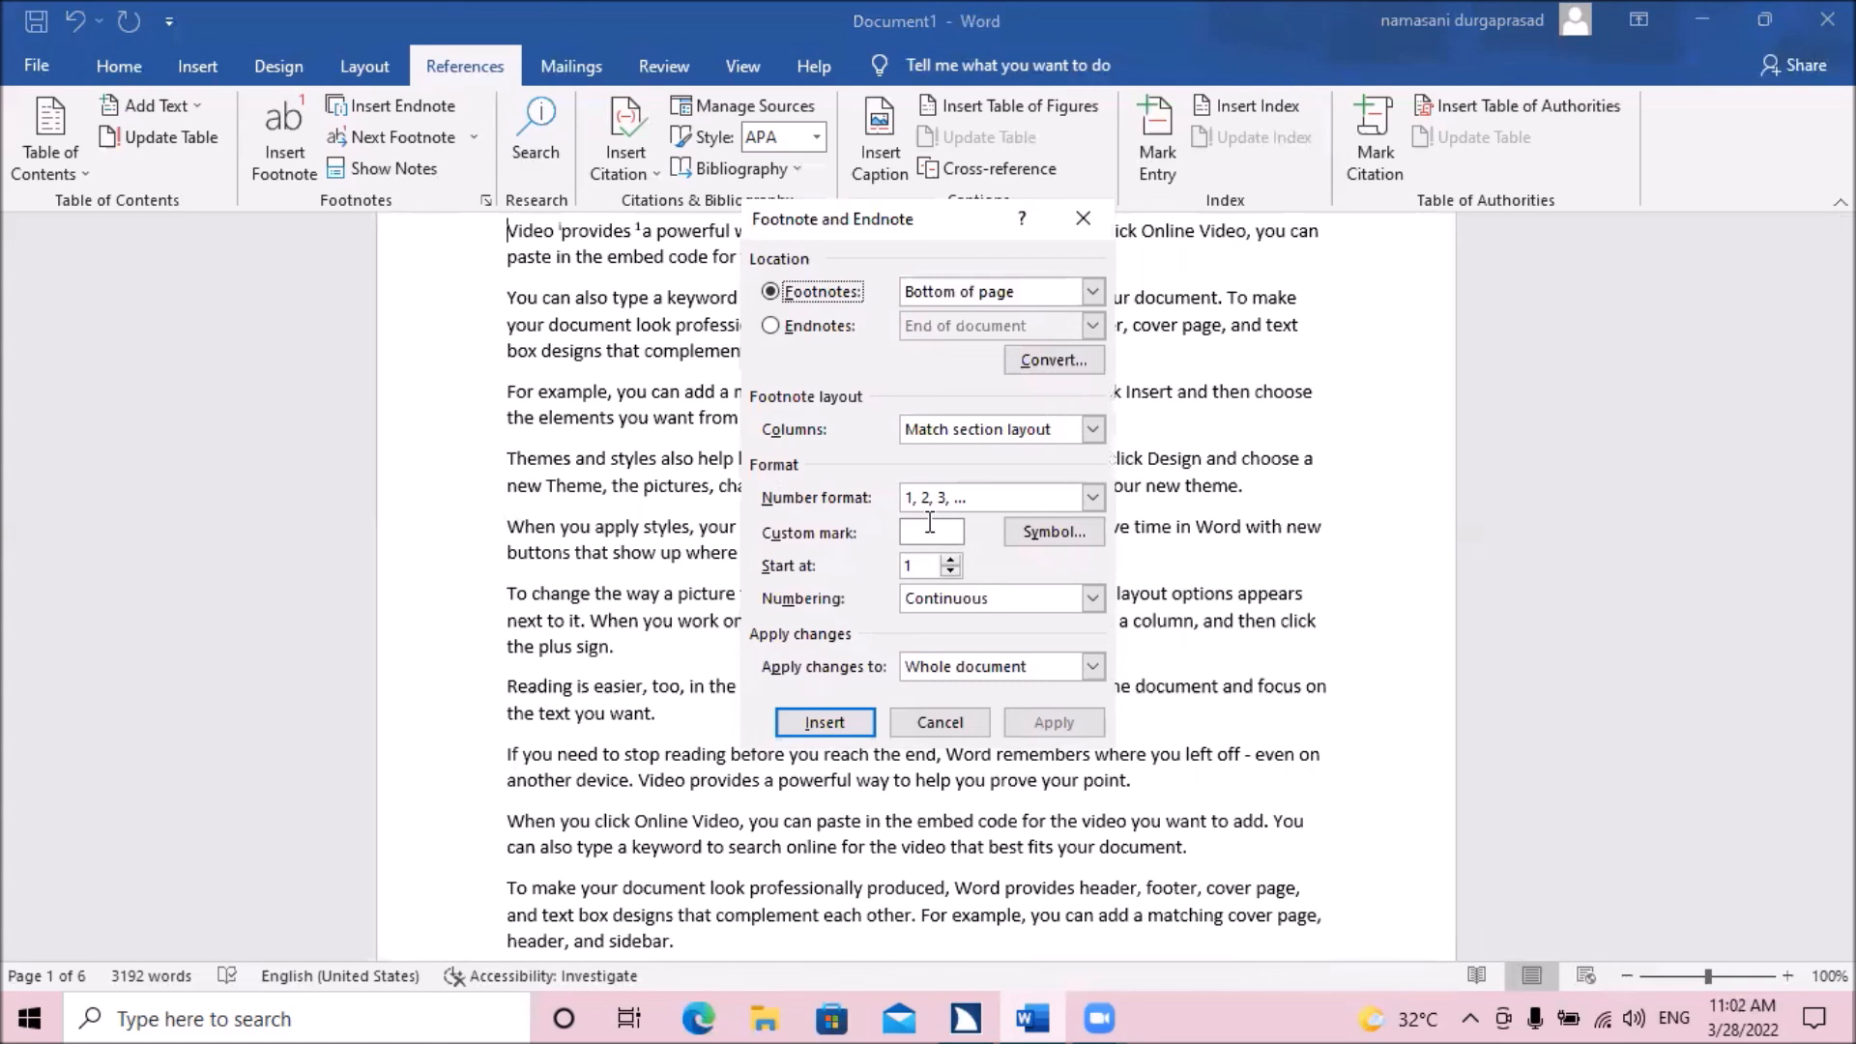
pyautogui.hotkey('alt', 'e')
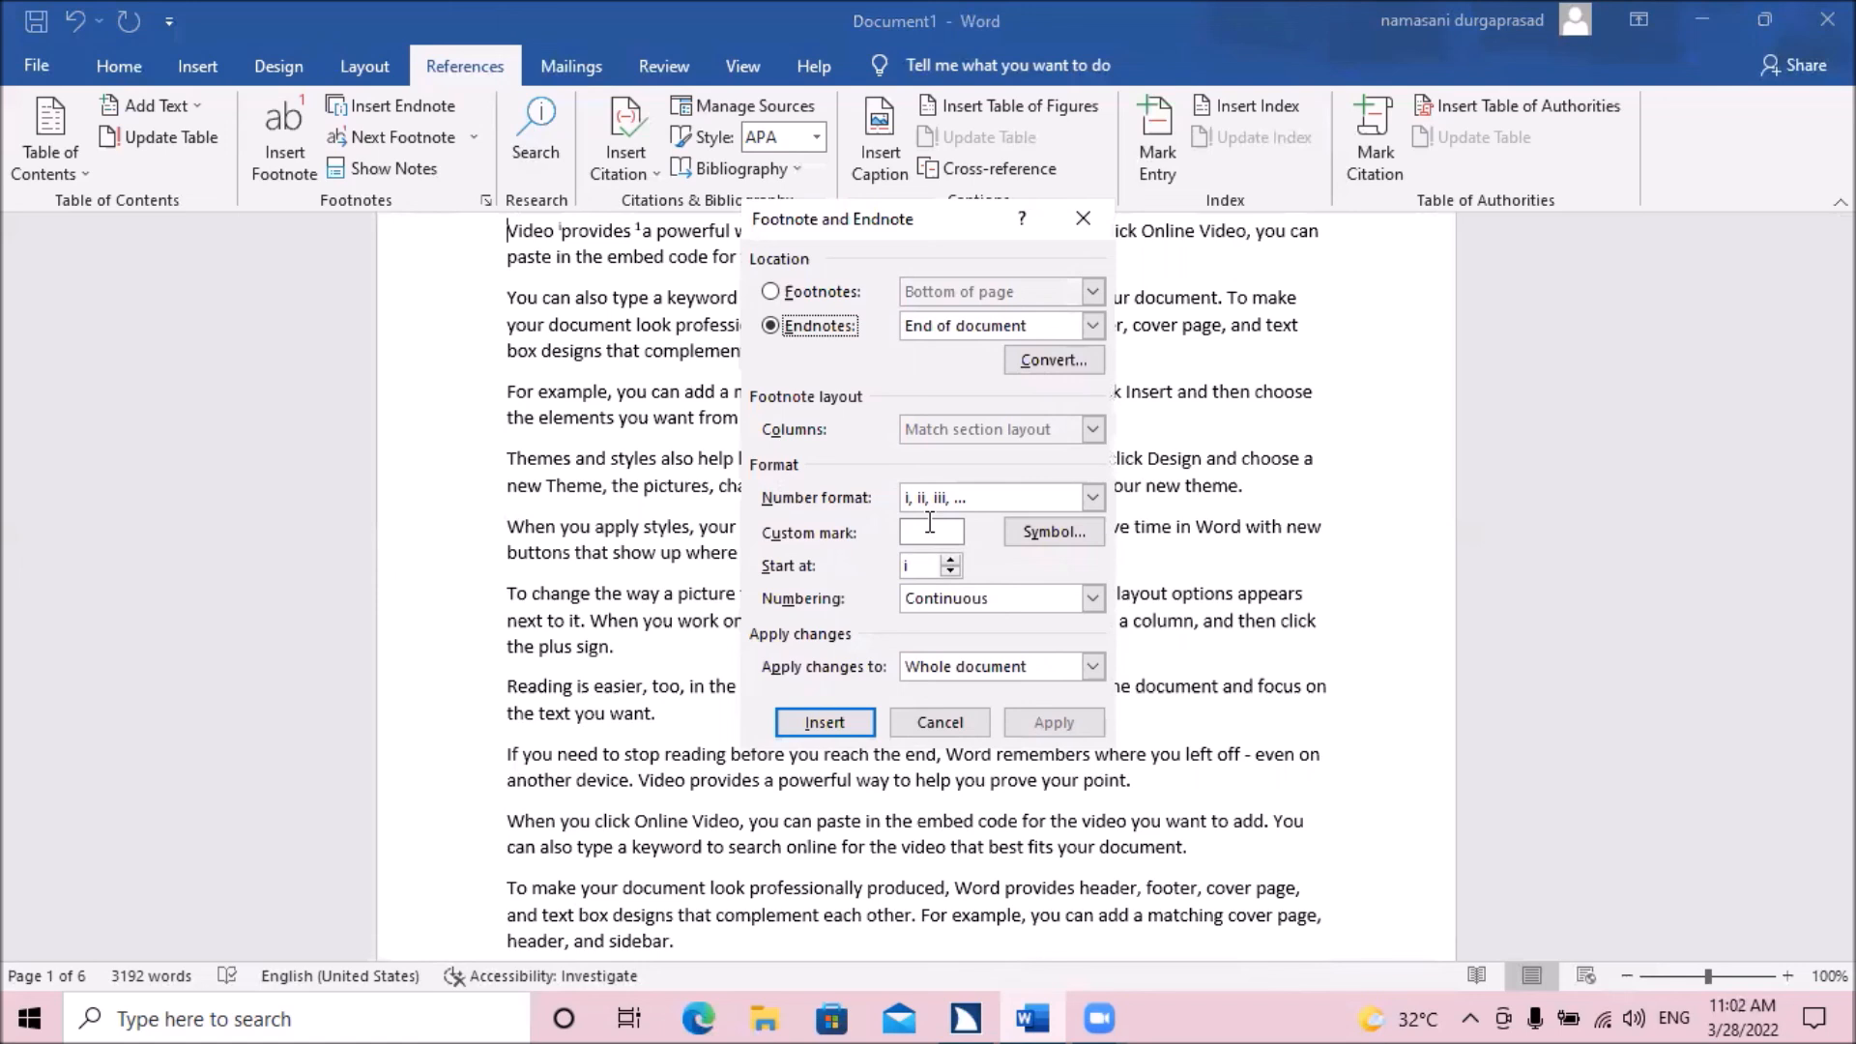
pyautogui.hotkey('alt', 'f')
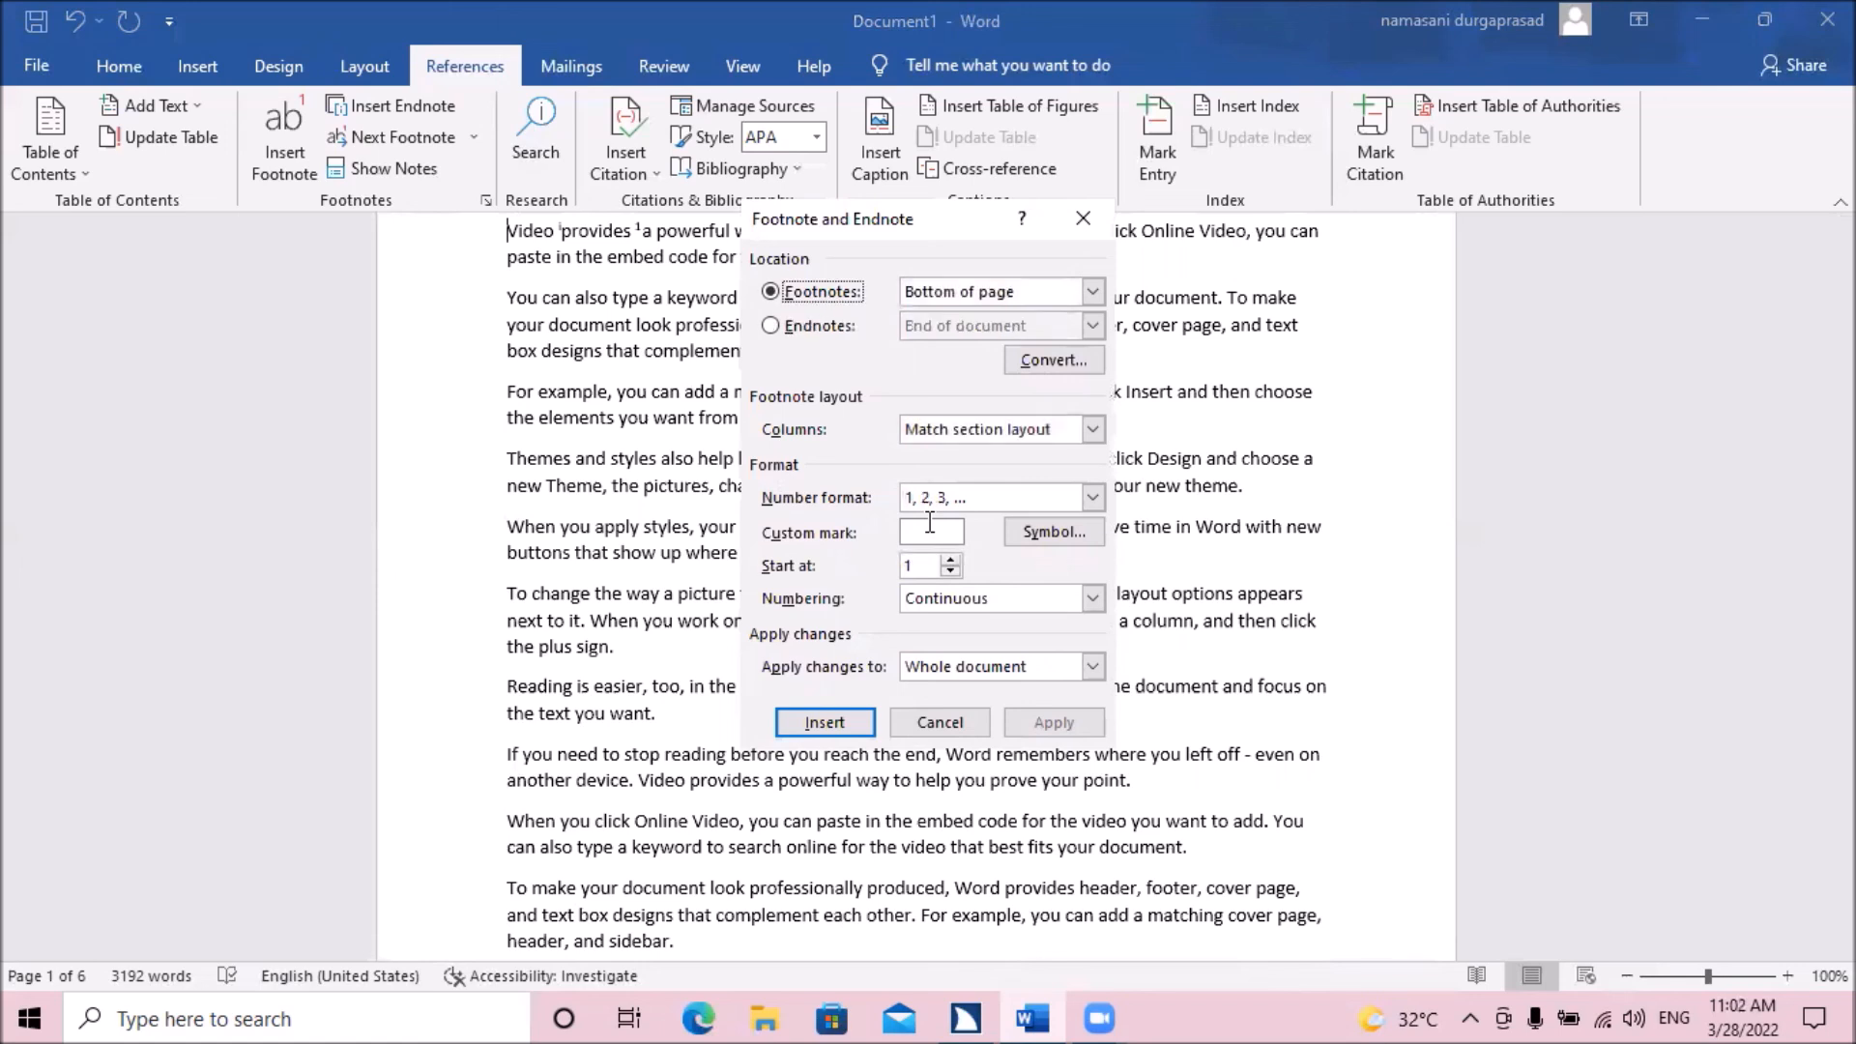